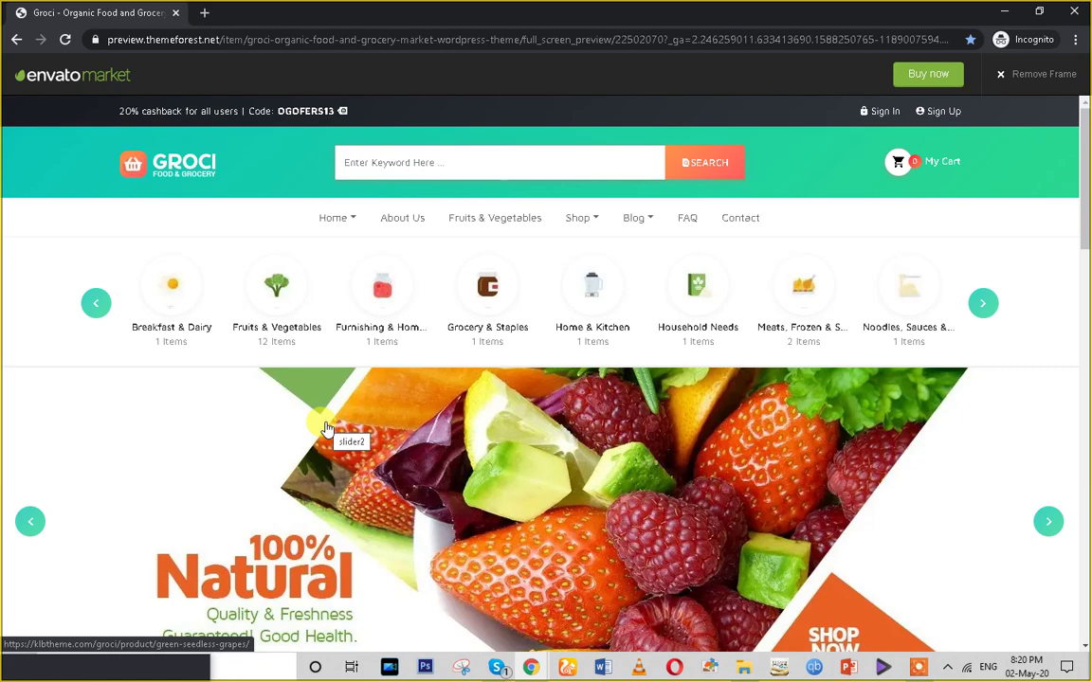
# - Examine the Groci theme demo's home page, including its category row, banners, Top Savers Today and Best Offers View products
pyautogui.scroll(-10, 325, 428)
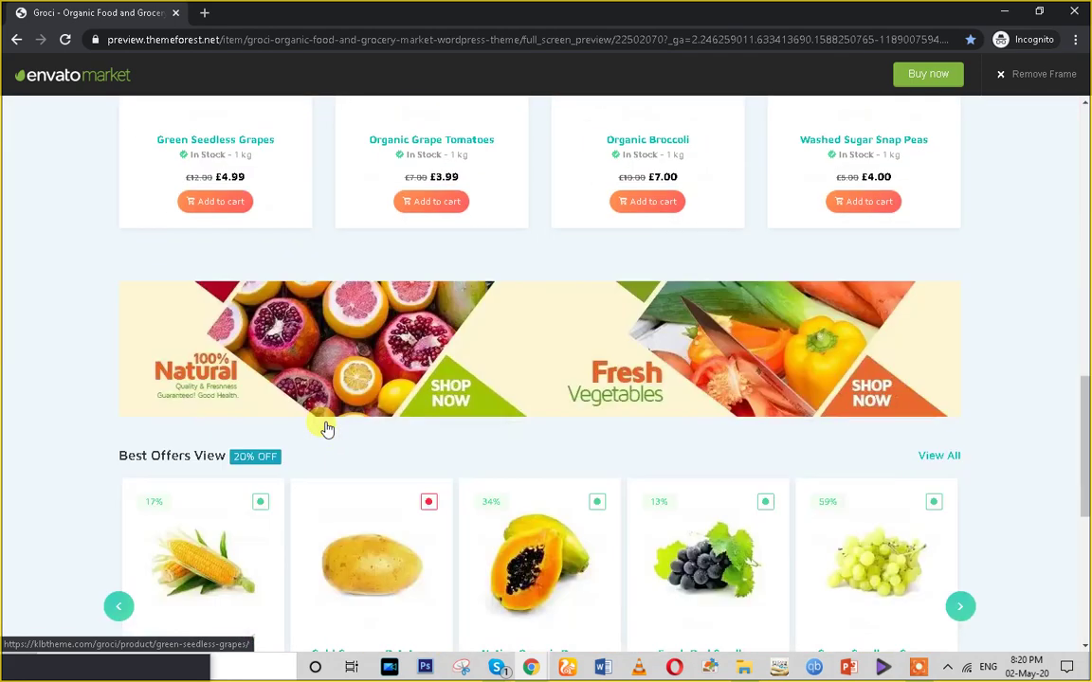
pyautogui.scroll(3, 325, 428)
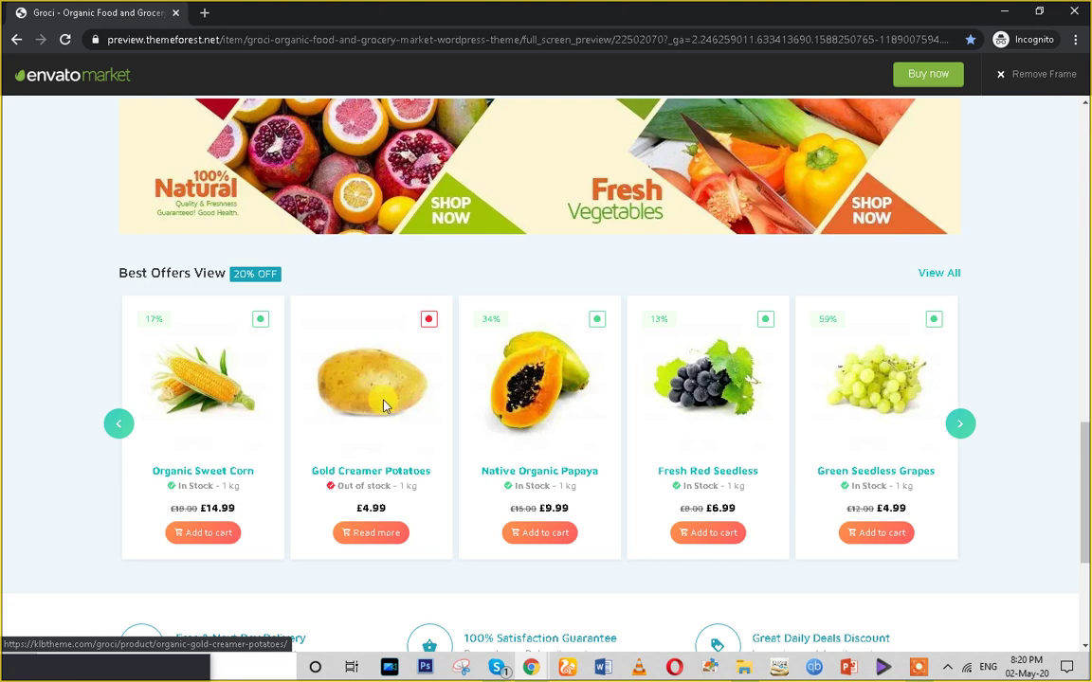
pyautogui.scroll(5, 384, 405)
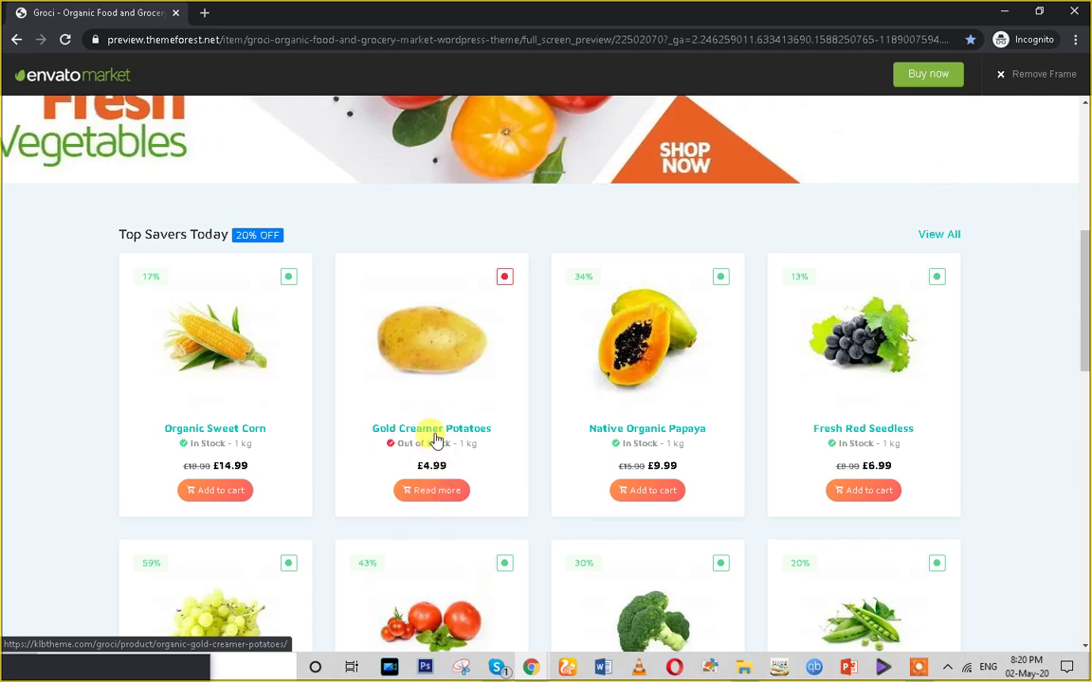
pyautogui.scroll(5, 434, 439)
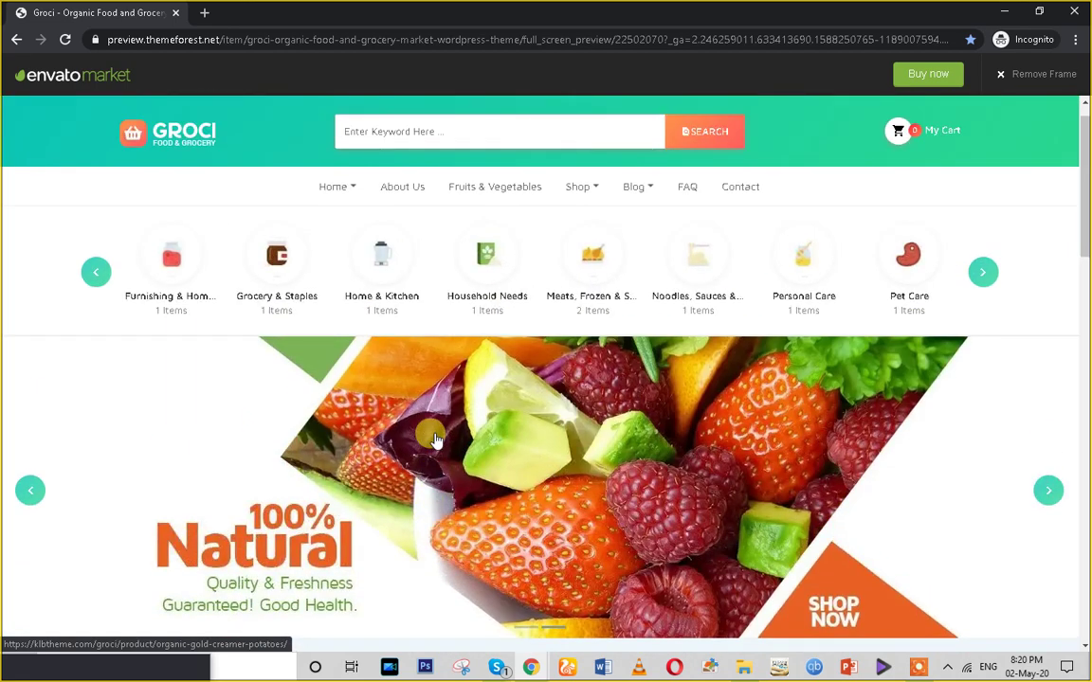
pyautogui.scroll(-5, 434, 439)
# - Open the Gold Creamer Potatoes product page in the demo and view the strawberry image from its gallery
pyautogui.click(431, 440)
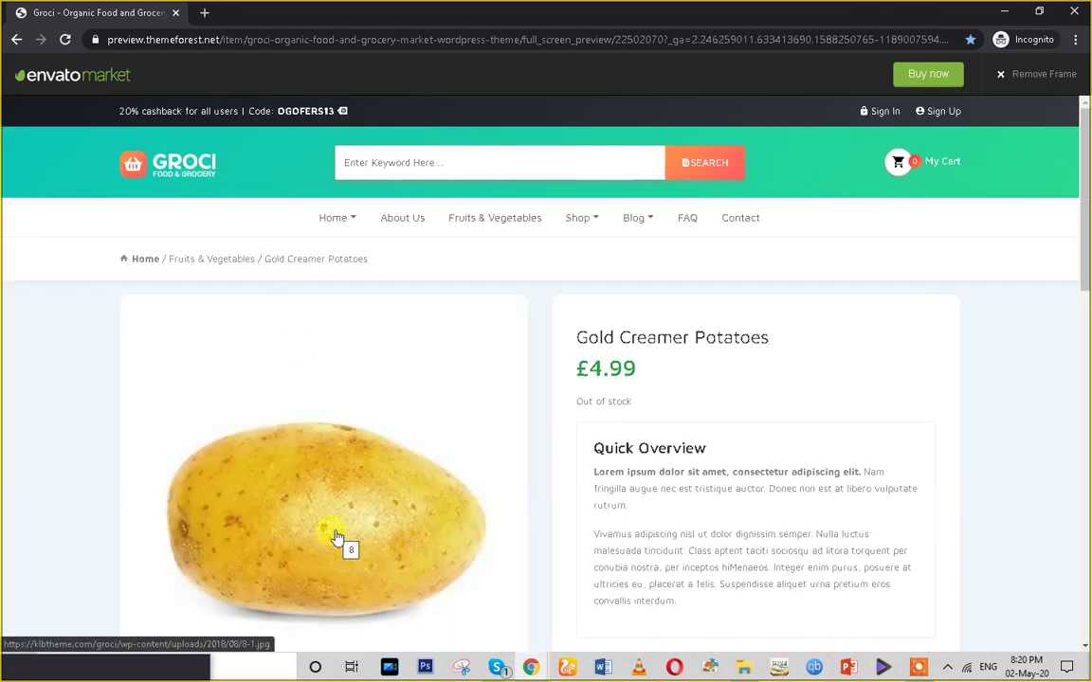
pyautogui.click(140, 673)
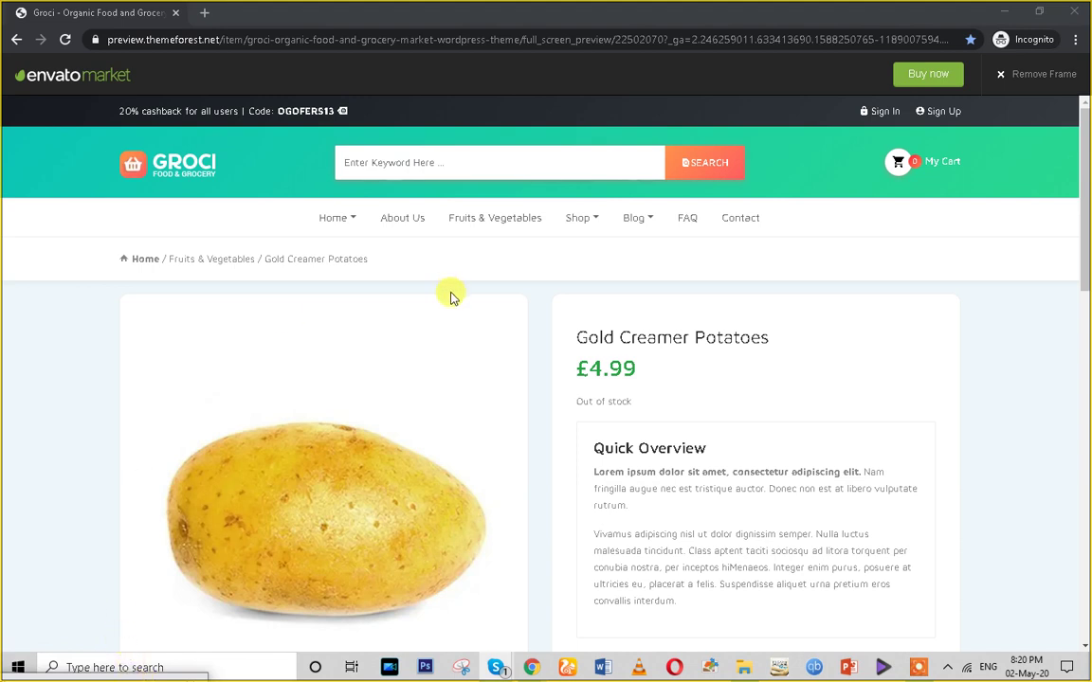
pyautogui.scroll(-4, 451, 299)
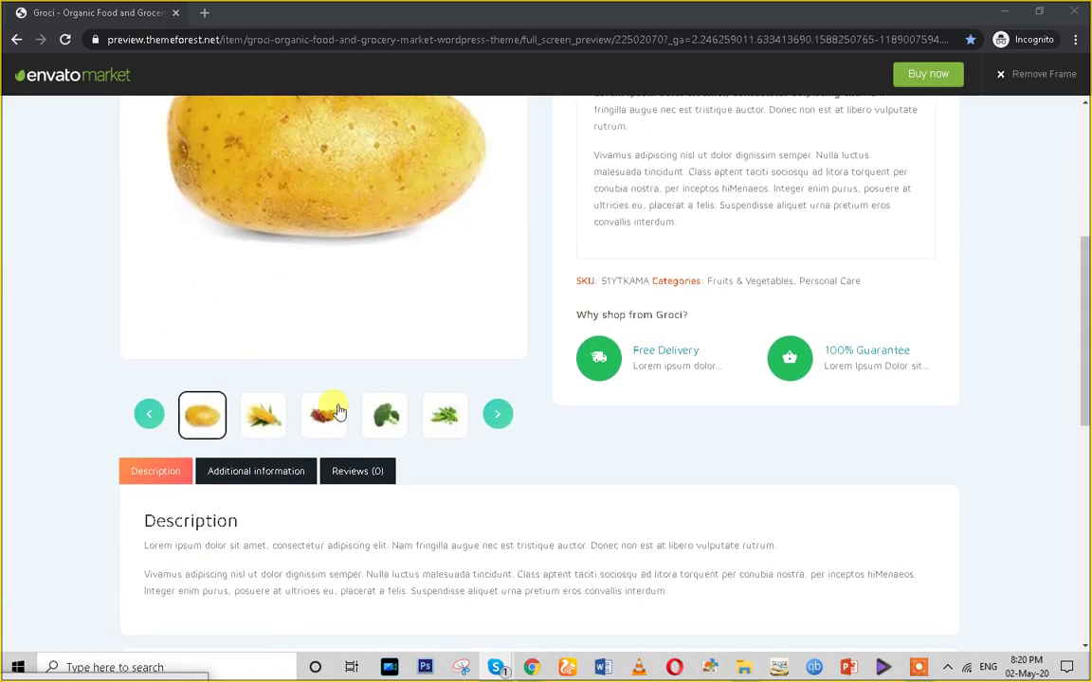
pyautogui.click(327, 414)
pyautogui.scroll(3, 427, 285)
pyautogui.scroll(-3, 462, 451)
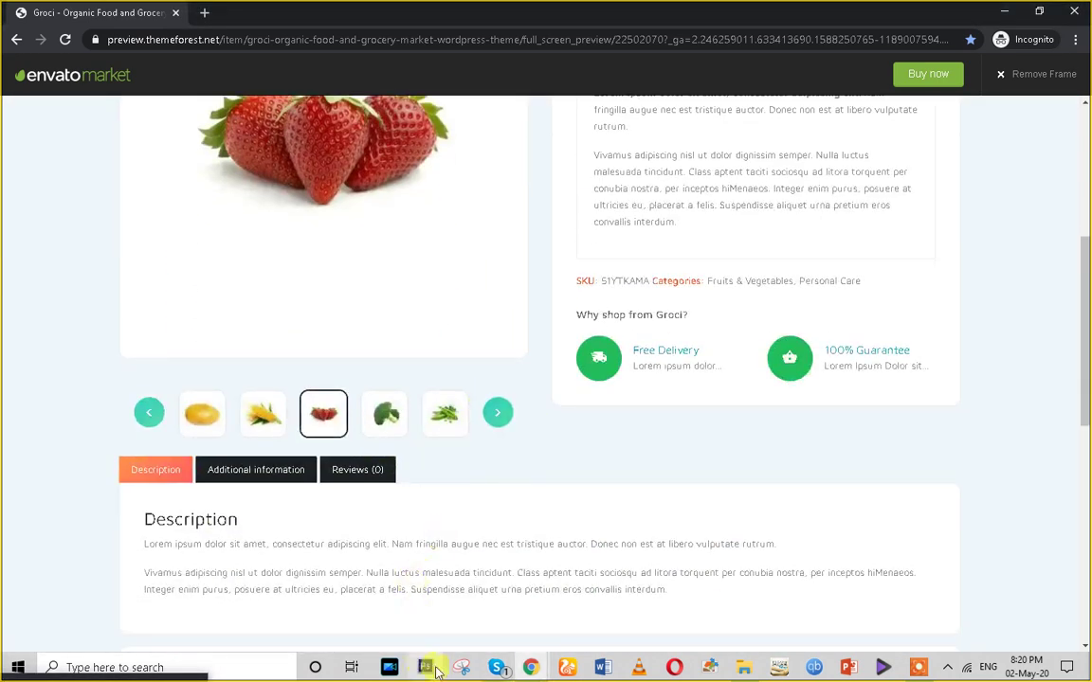
# - Switch to the other Chrome window and bring up the WordPress dashboard at muslimsissues.com/shop/wp-admin
pyautogui.moveTo(527, 665)
pyautogui.click(492, 630)
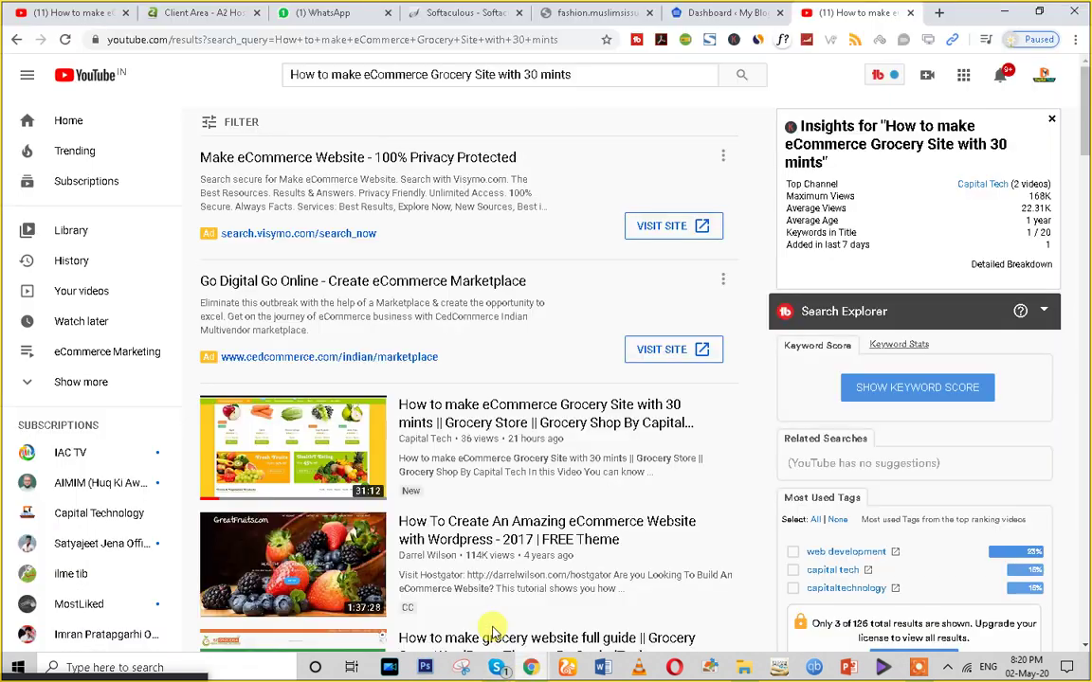
pyautogui.click(678, 12)
pyautogui.click(612, 11)
pyautogui.click(717, 9)
pyautogui.scroll(-1, 190, 274)
pyautogui.scroll(1, 231, 251)
pyautogui.click(297, 42)
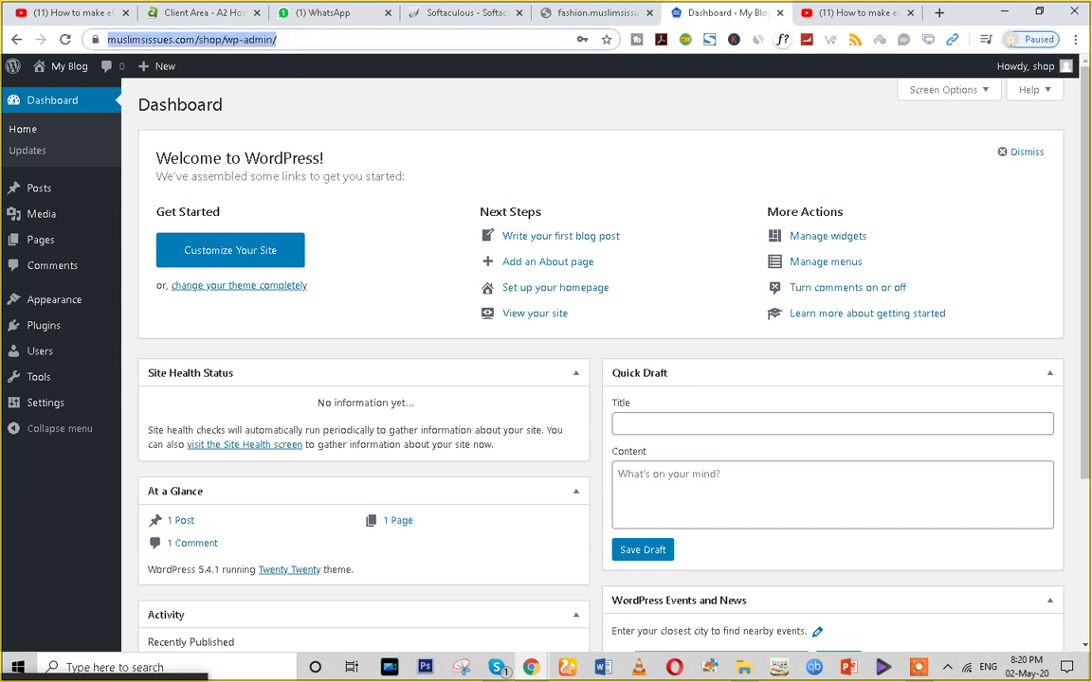
# - Open the live shop site in a new tab and look over its default content down to the footer
pyautogui.moveTo(76, 76)
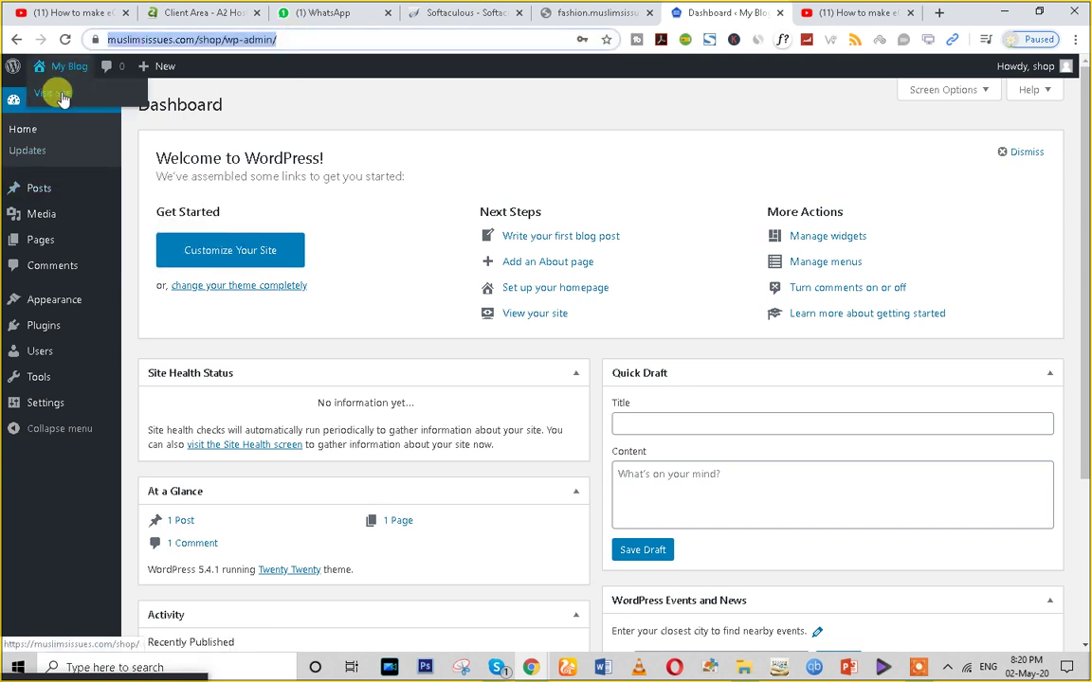
pyautogui.rightClick(54, 92)
pyautogui.click(95, 105)
pyautogui.click(749, 12)
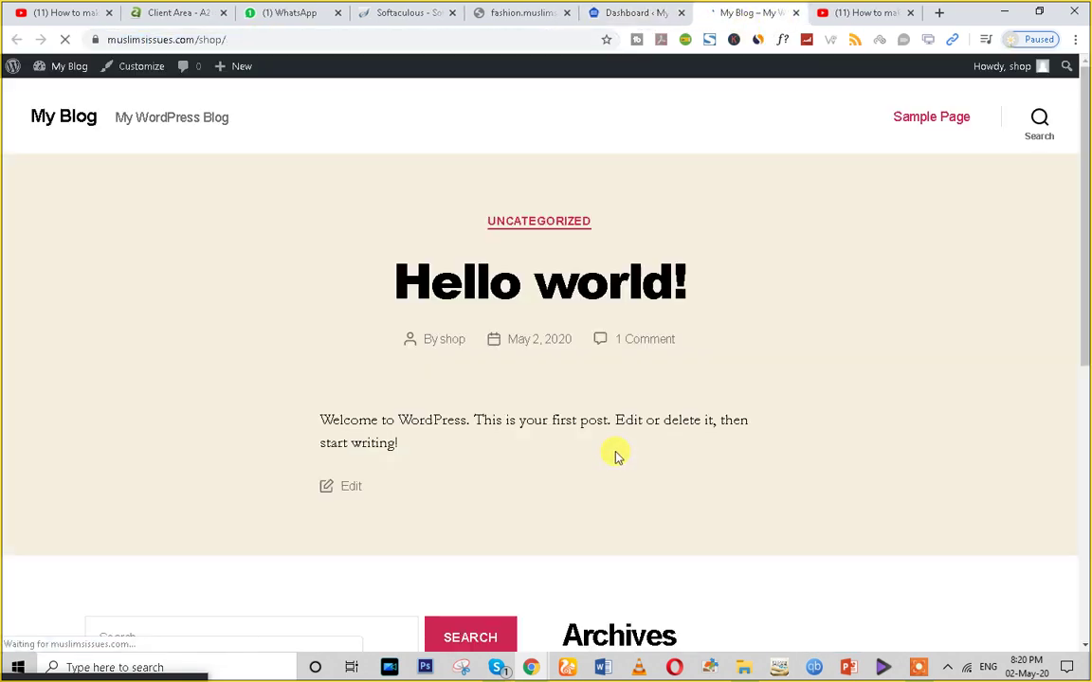
pyautogui.scroll(-10, 772, 507)
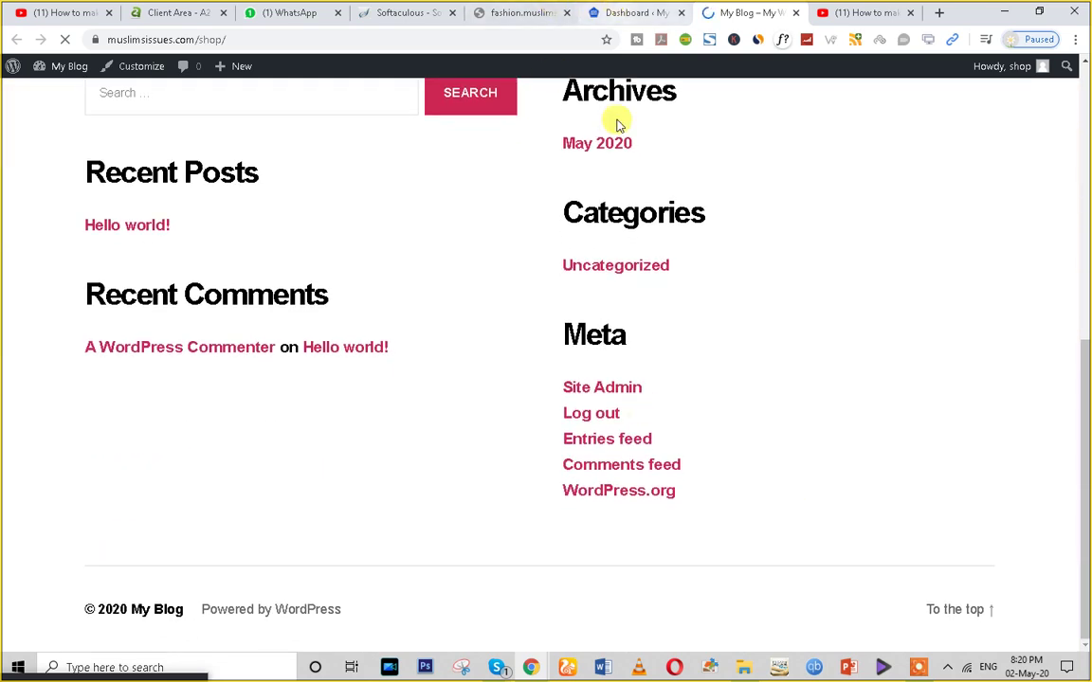
# - Return to the WordPress dashboard and remove all widgets from the Footer #1 and Footer #2 areas
pyautogui.click(631, 13)
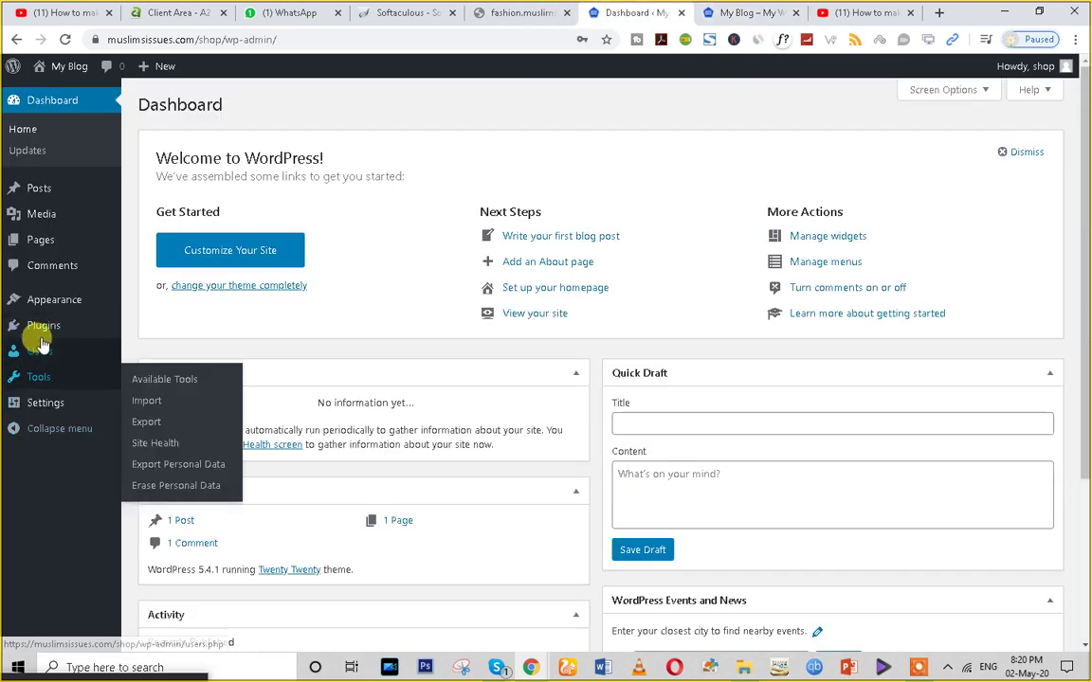
pyautogui.moveTo(49, 307)
pyautogui.click(146, 349)
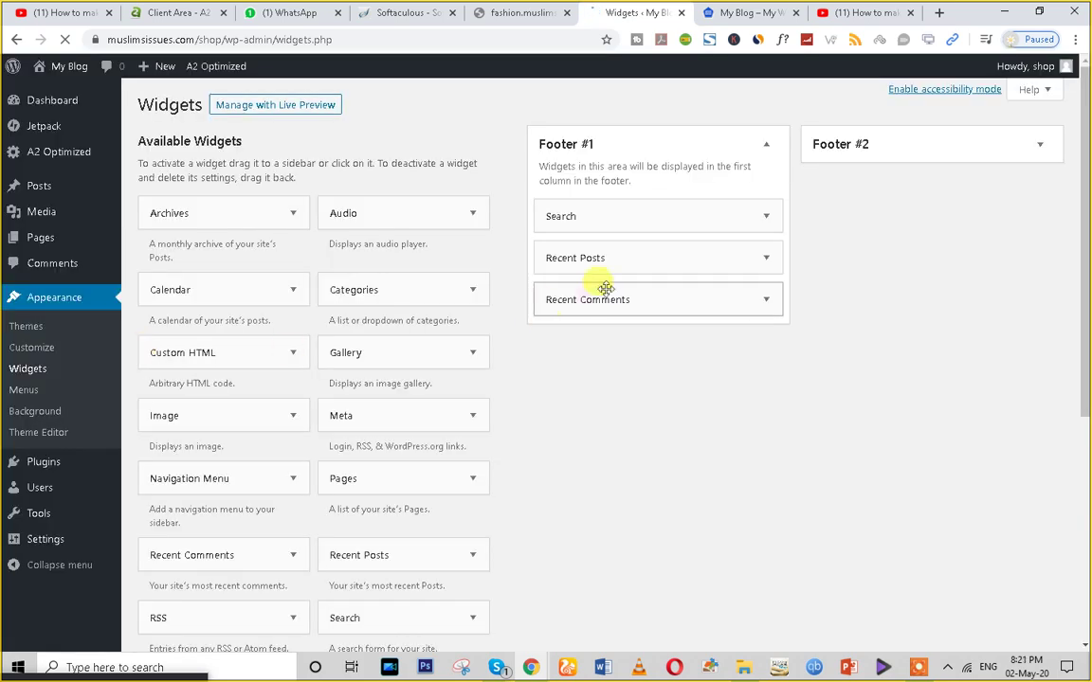
pyautogui.moveTo(597, 286); pyautogui.dragTo(341, 327)
pyautogui.moveTo(611, 265); pyautogui.dragTo(218, 360)
pyautogui.moveTo(588, 216); pyautogui.dragTo(408, 250)
pyautogui.click(905, 154)
pyautogui.moveTo(870, 212); pyautogui.dragTo(313, 346)
pyautogui.moveTo(843, 216); pyautogui.dragTo(175, 307)
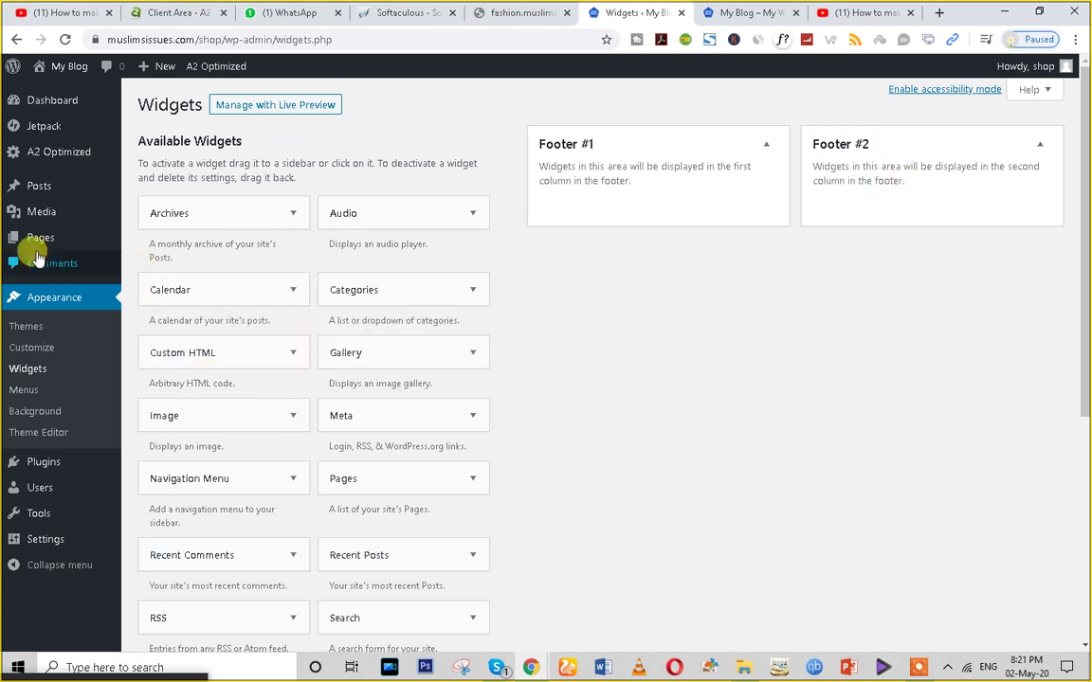
# - Move the "Hello world!" post and the "Sample Page" page to the trash
pyautogui.click(43, 187)
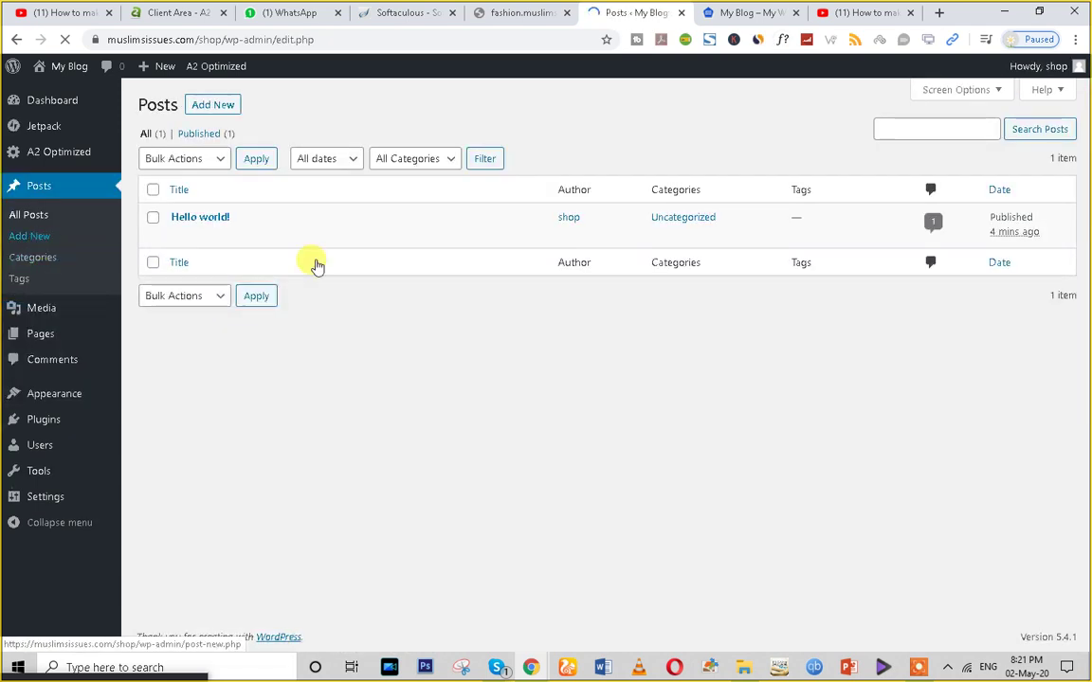
pyautogui.click(260, 236)
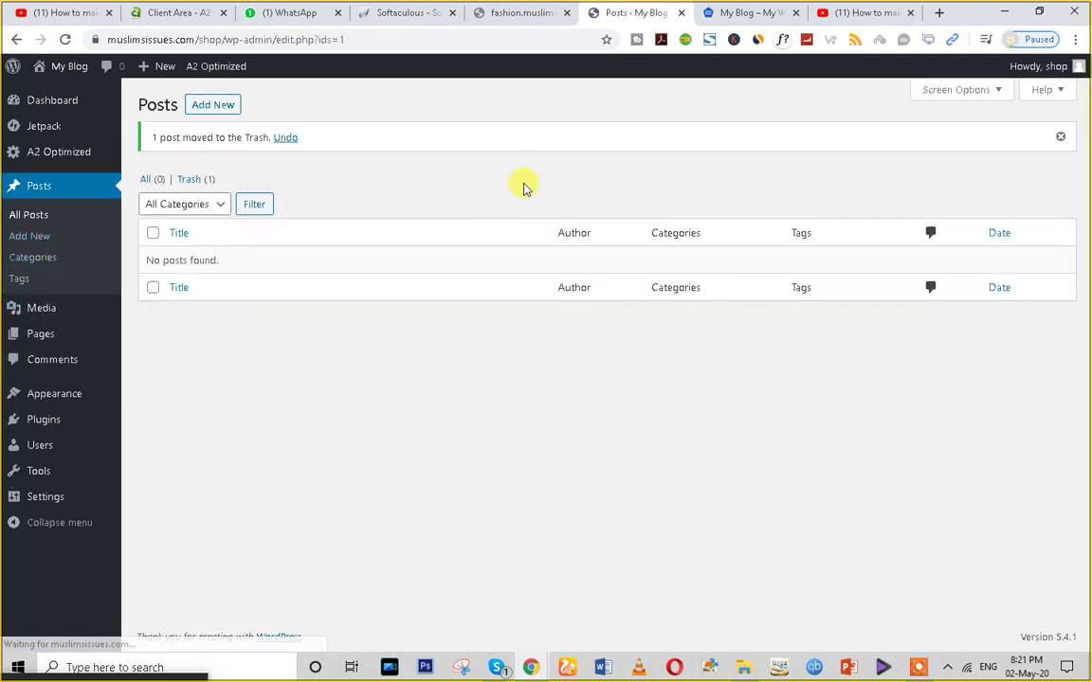
pyautogui.click(42, 337)
pyautogui.moveTo(224, 269)
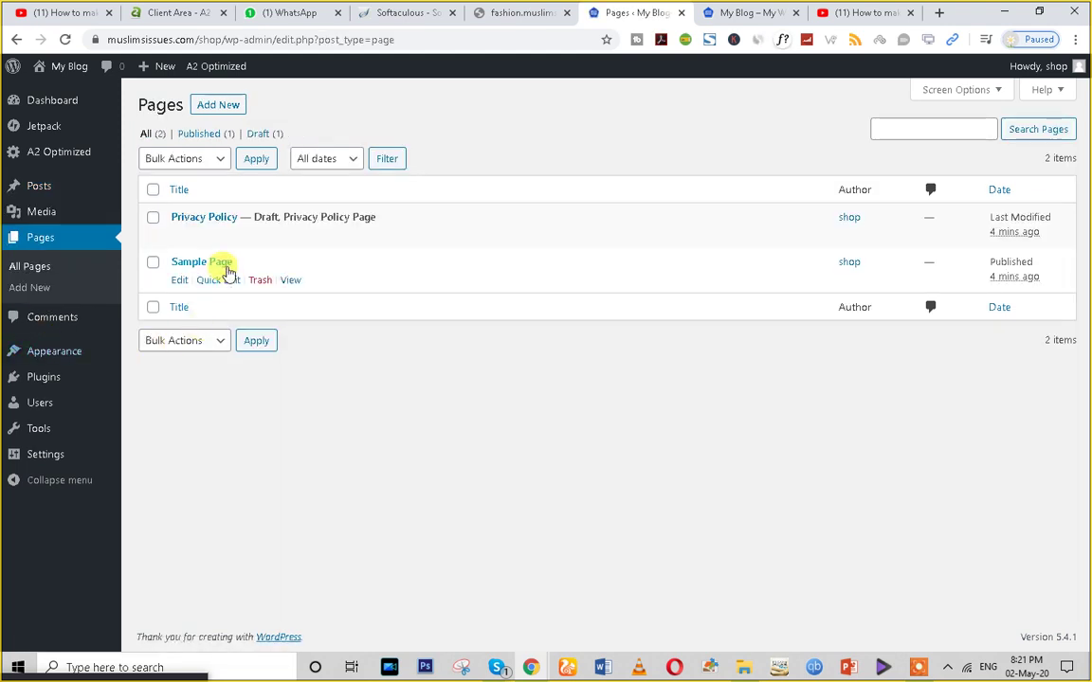
pyautogui.click(260, 281)
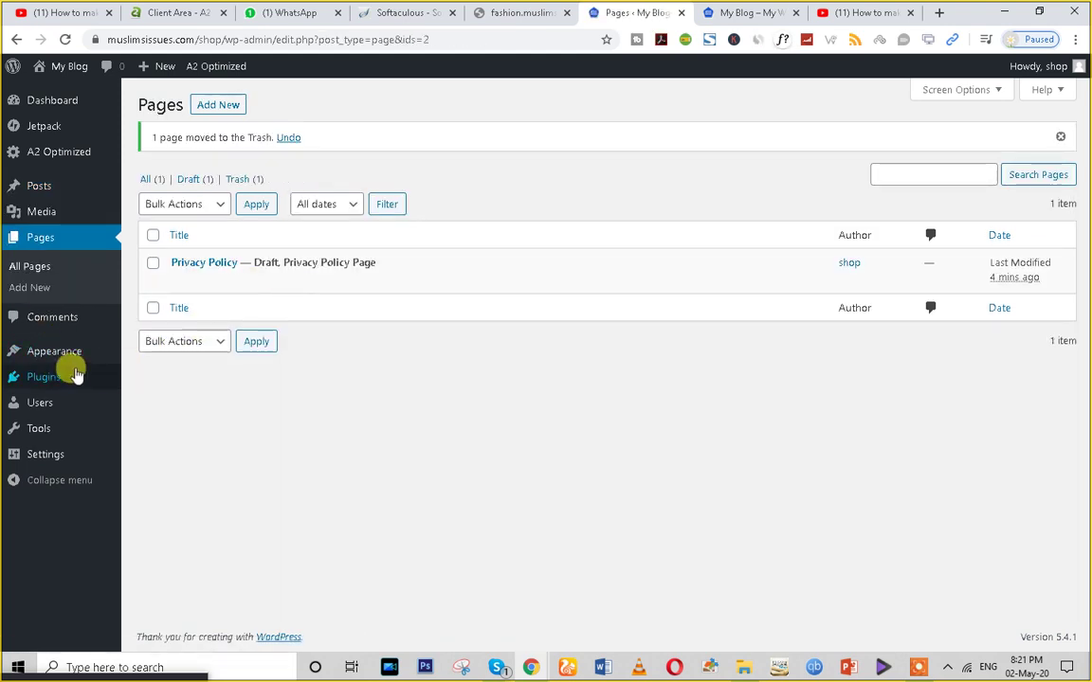
# - Select all installed plugins and apply the Deactivate bulk action to them
pyautogui.moveTo(45, 377)
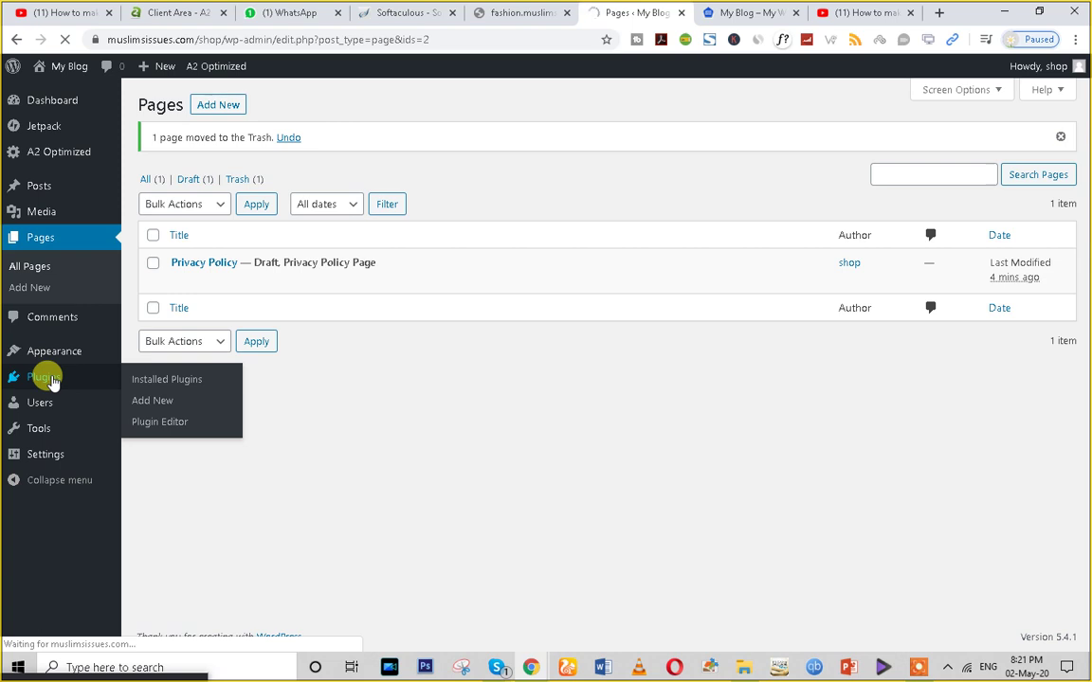
pyautogui.click(743, 13)
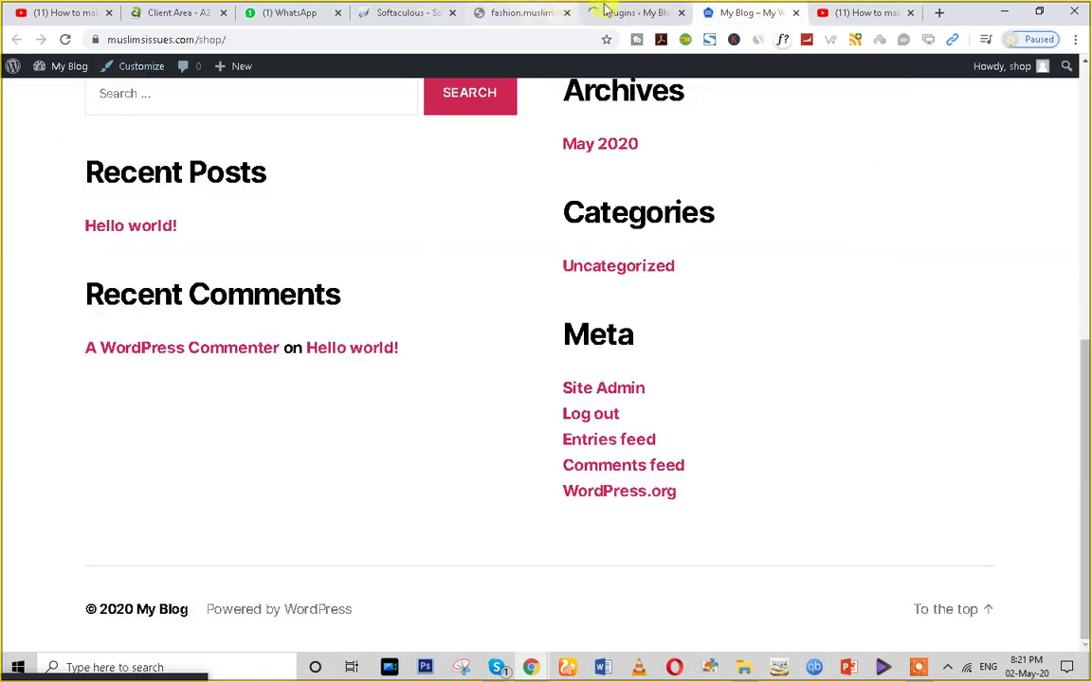
pyautogui.click(604, 9)
pyautogui.scroll(-3, 284, 371)
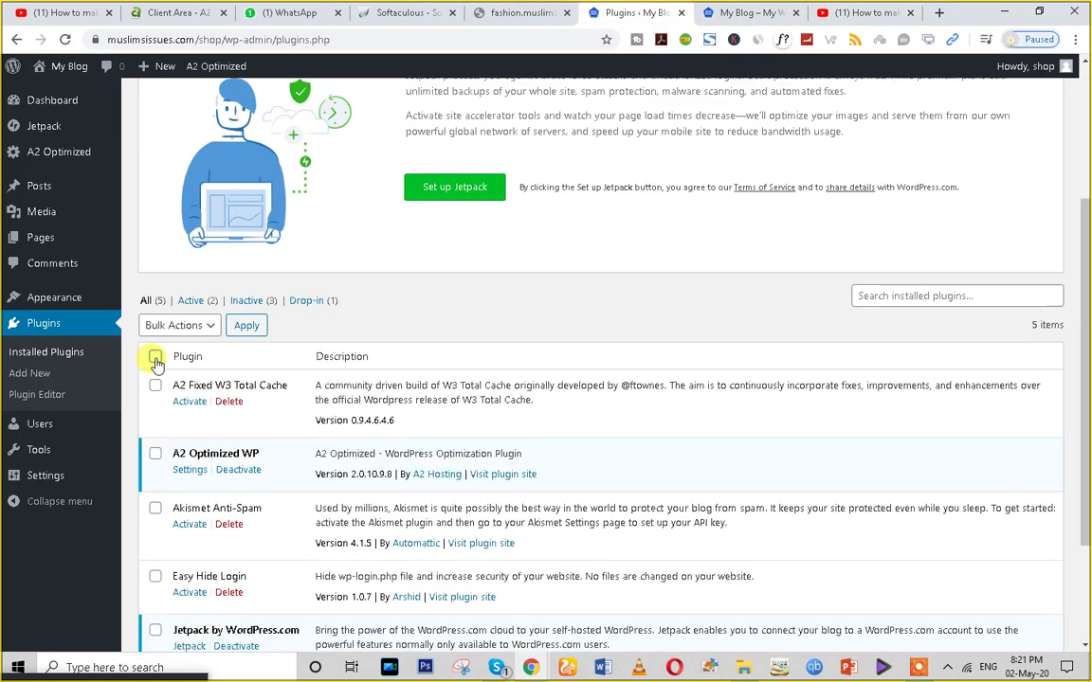
pyautogui.click(156, 358)
pyautogui.scroll(-3, 254, 451)
pyautogui.scroll(5, 254, 451)
pyautogui.scroll(-5, 227, 445)
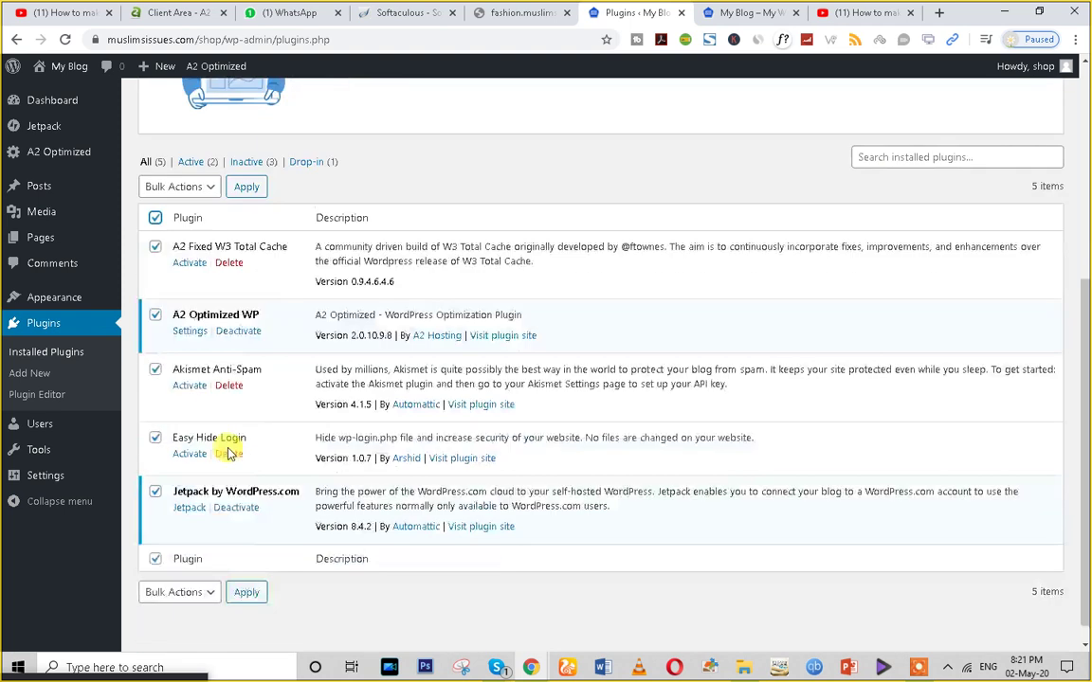
pyautogui.click(202, 172)
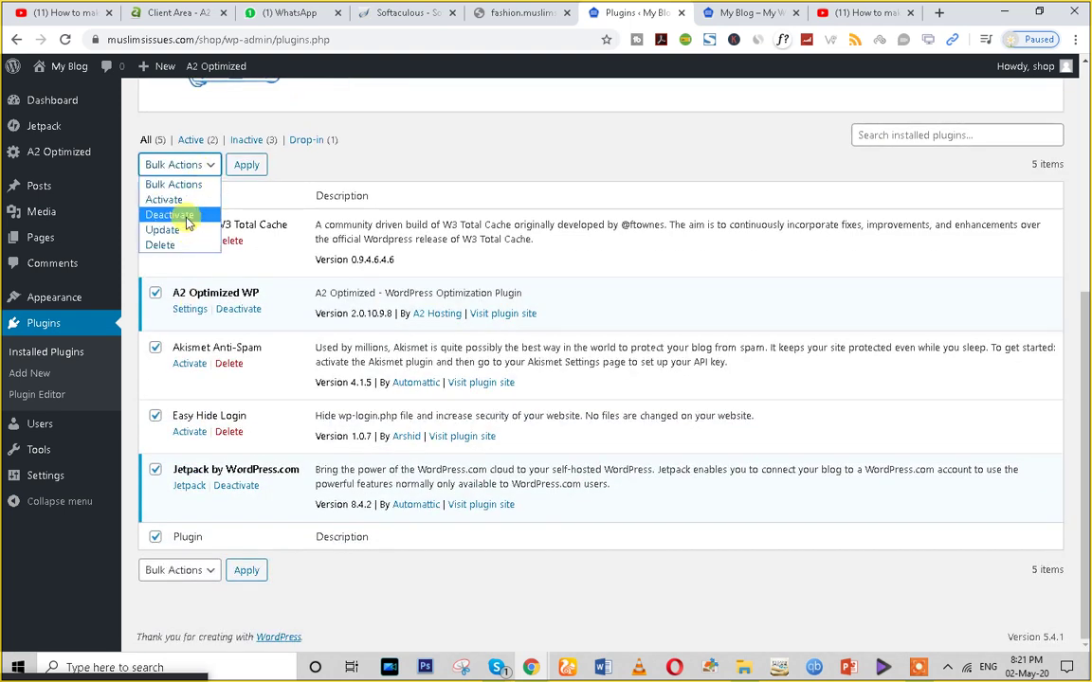
pyautogui.click(178, 215)
pyautogui.click(240, 172)
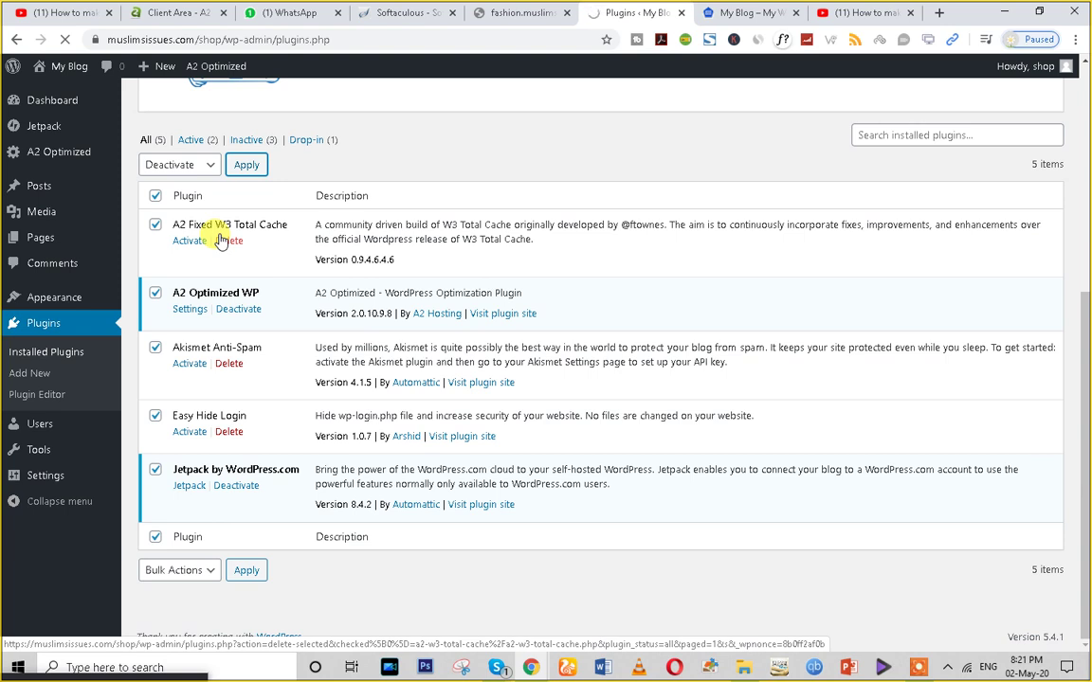
# - Check the shop site's front page, and review the Groci demo's product page in the other browser window
pyautogui.click(744, 12)
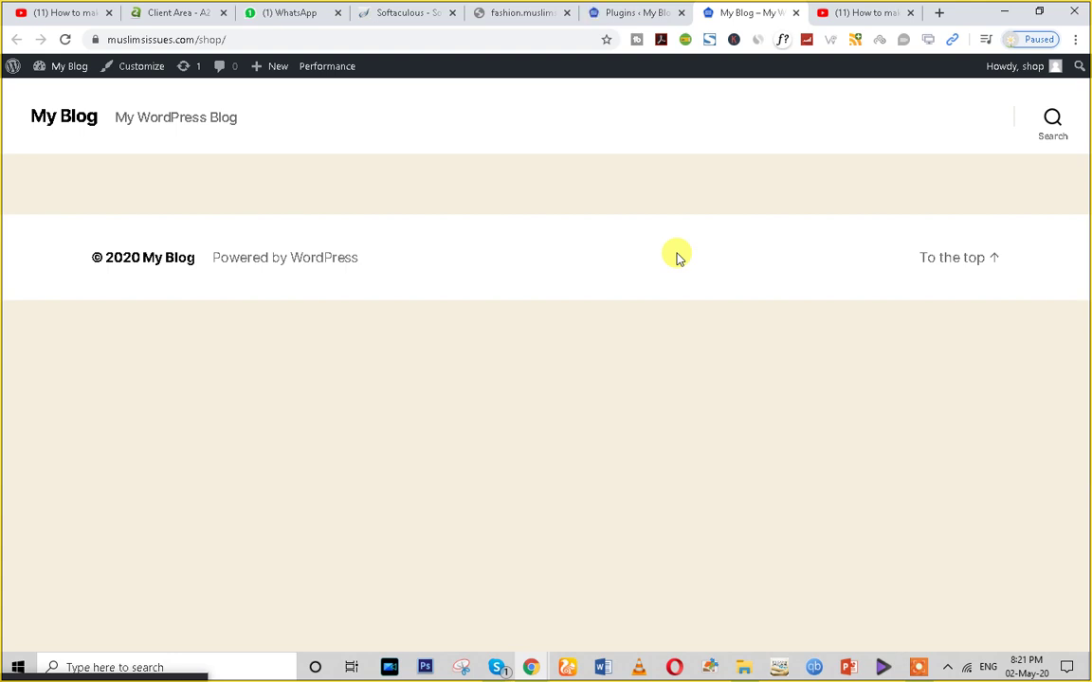
pyautogui.click(622, 9)
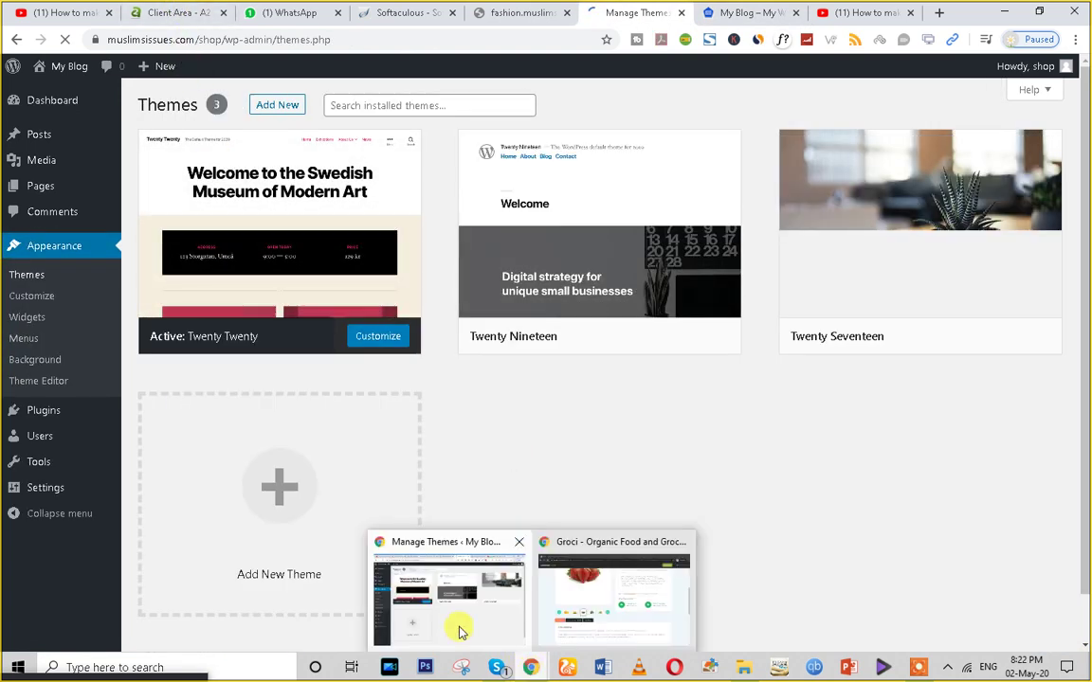
pyautogui.moveTo(526, 664)
pyautogui.click(583, 630)
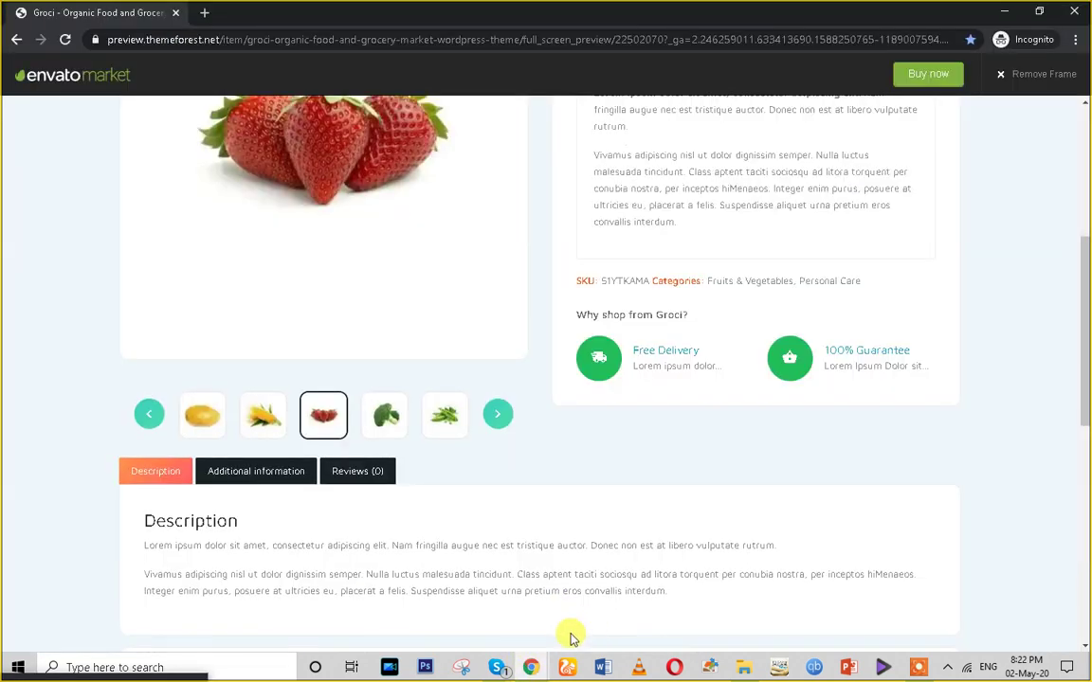
pyautogui.scroll(5, 475, 319)
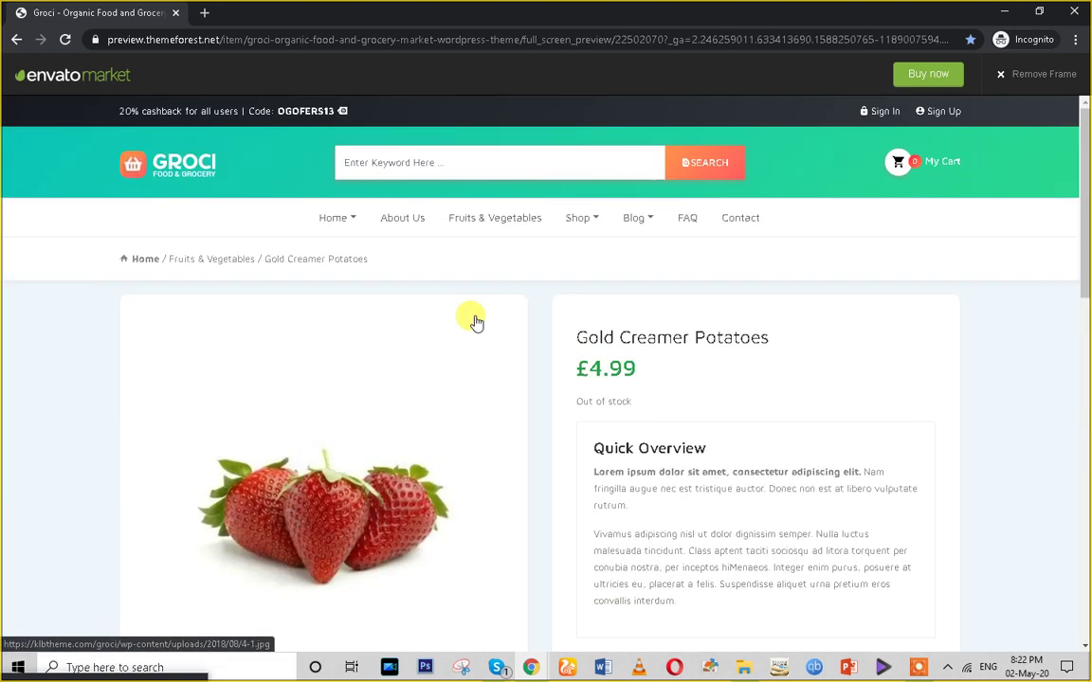
pyautogui.scroll(-4, 470, 320)
pyautogui.scroll(1, 470, 319)
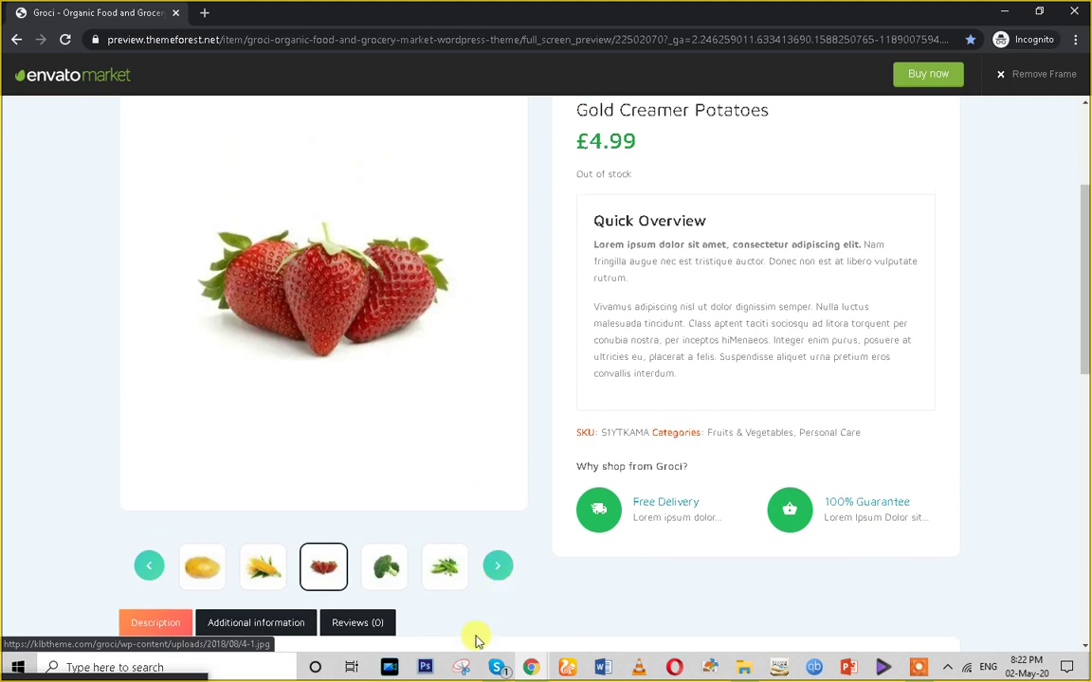
# - Return to the WordPress themes page, install the theme from the uploaded file groci.zip, and activate it
pyautogui.moveTo(530, 667)
pyautogui.click(487, 627)
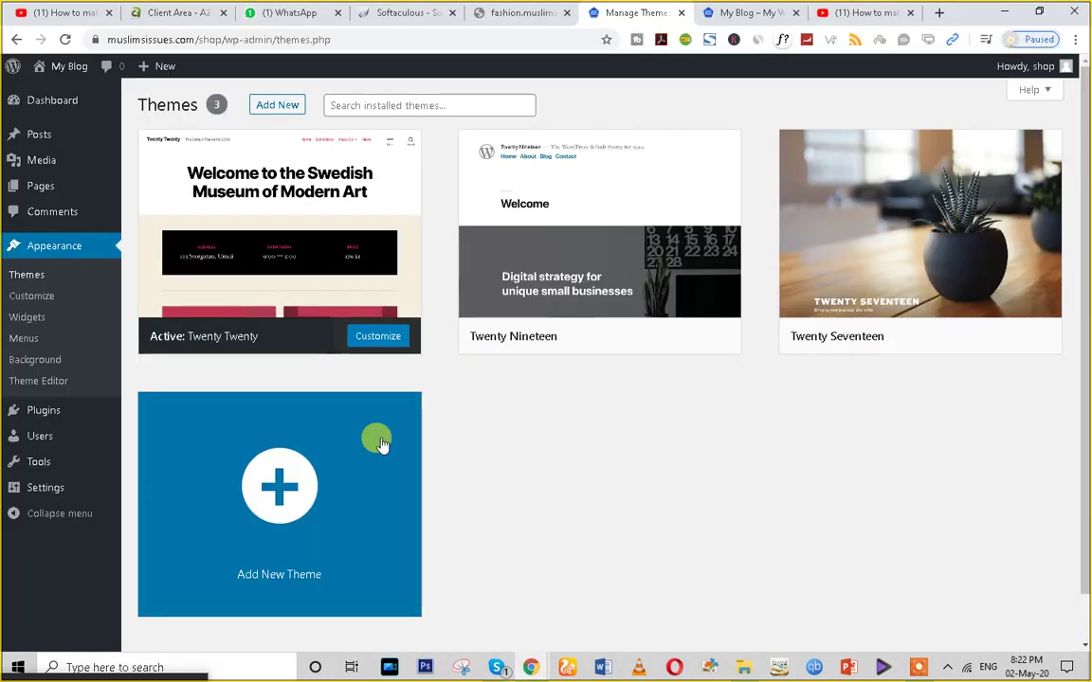
pyautogui.click(275, 107)
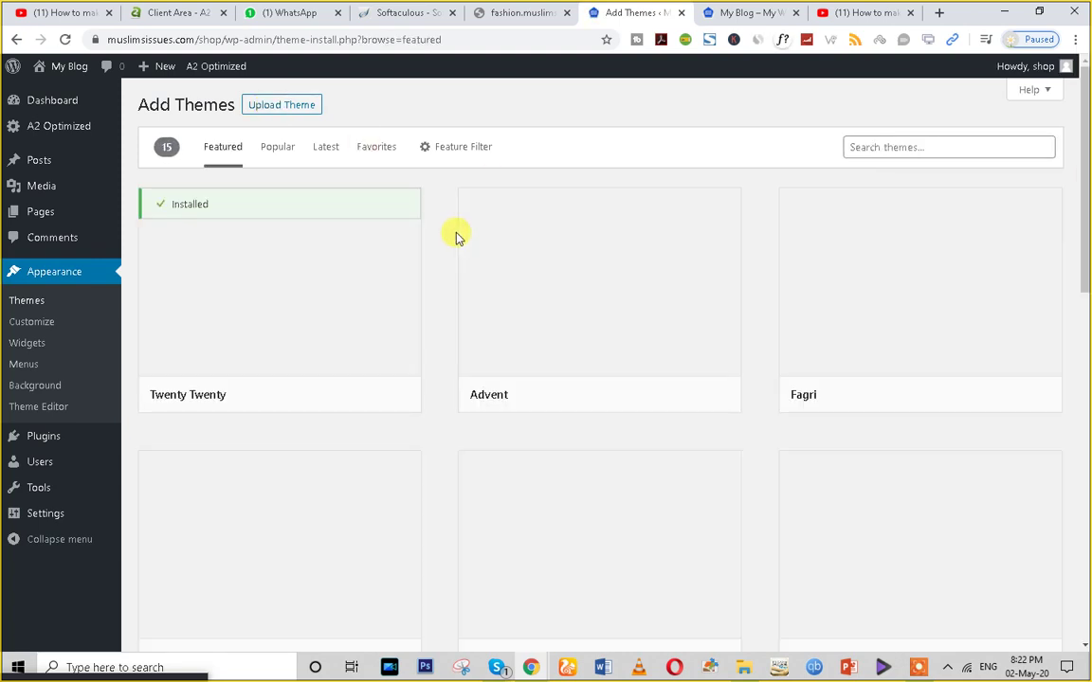
pyautogui.click(284, 105)
pyautogui.click(510, 241)
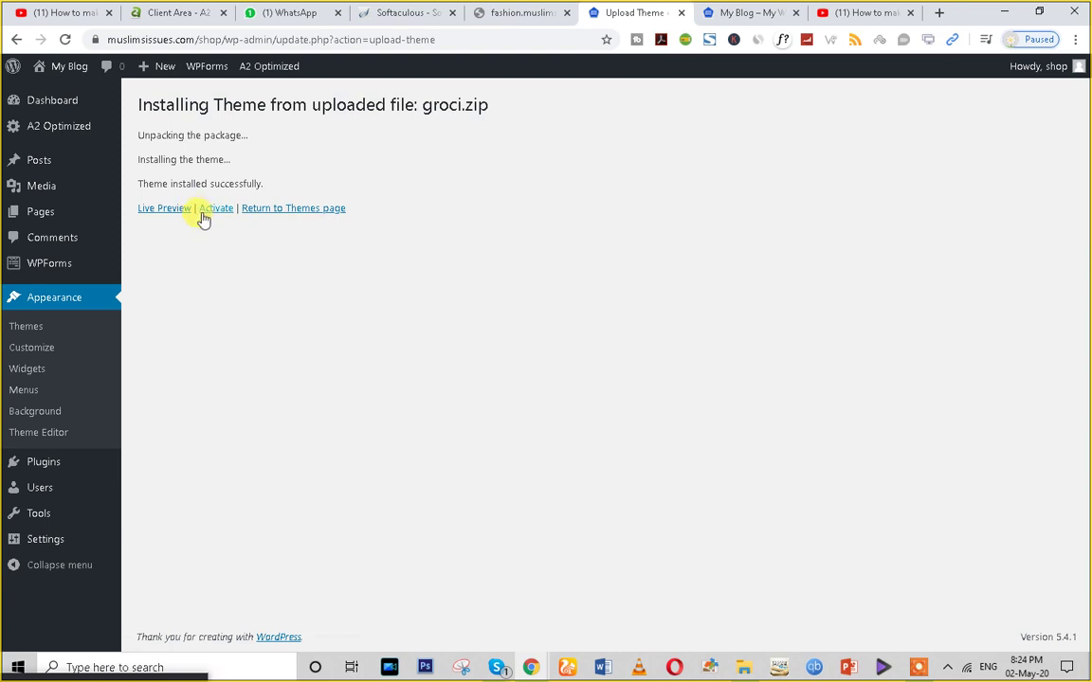
pyautogui.click(217, 209)
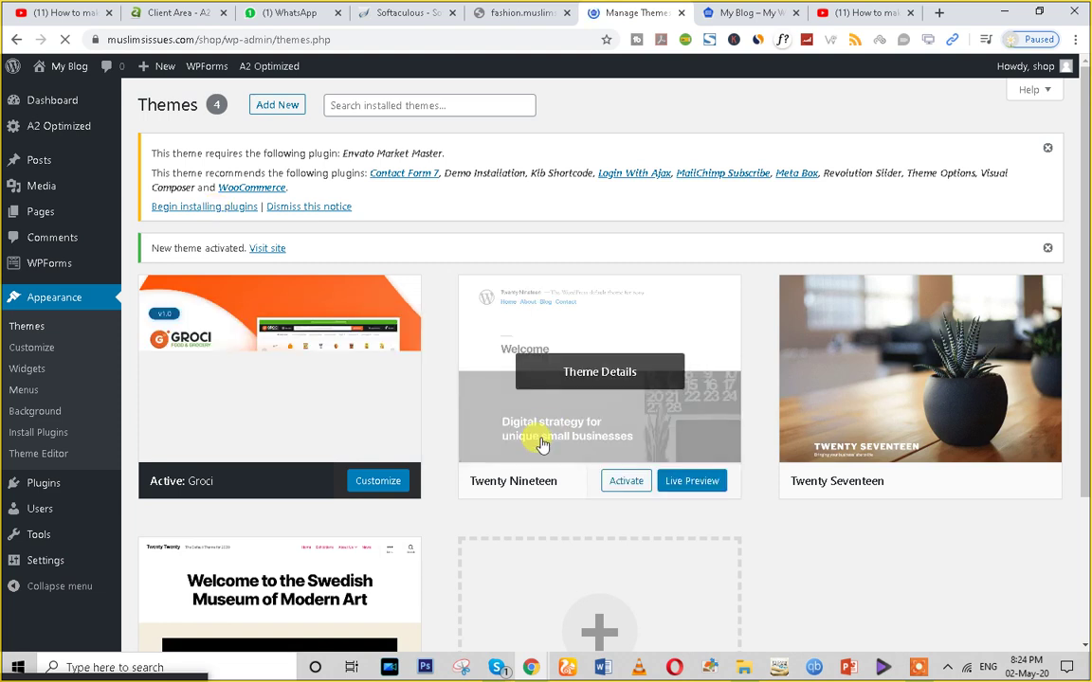
# - Delete the inactive themes Twenty Nineteen, Twenty Seventeen and Twenty Twenty, confirming each deletion
pyautogui.scroll(-2, 536, 379)
pyautogui.scroll(1, 503, 427)
pyautogui.scroll(1, 481, 417)
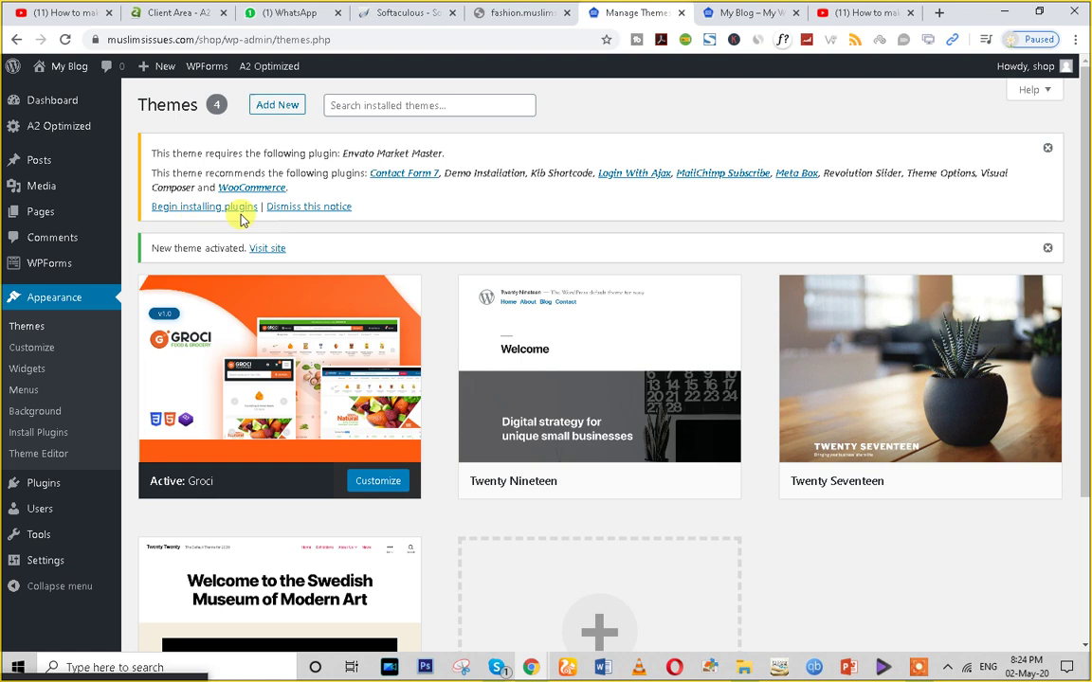
pyautogui.click(639, 431)
pyautogui.click(1035, 615)
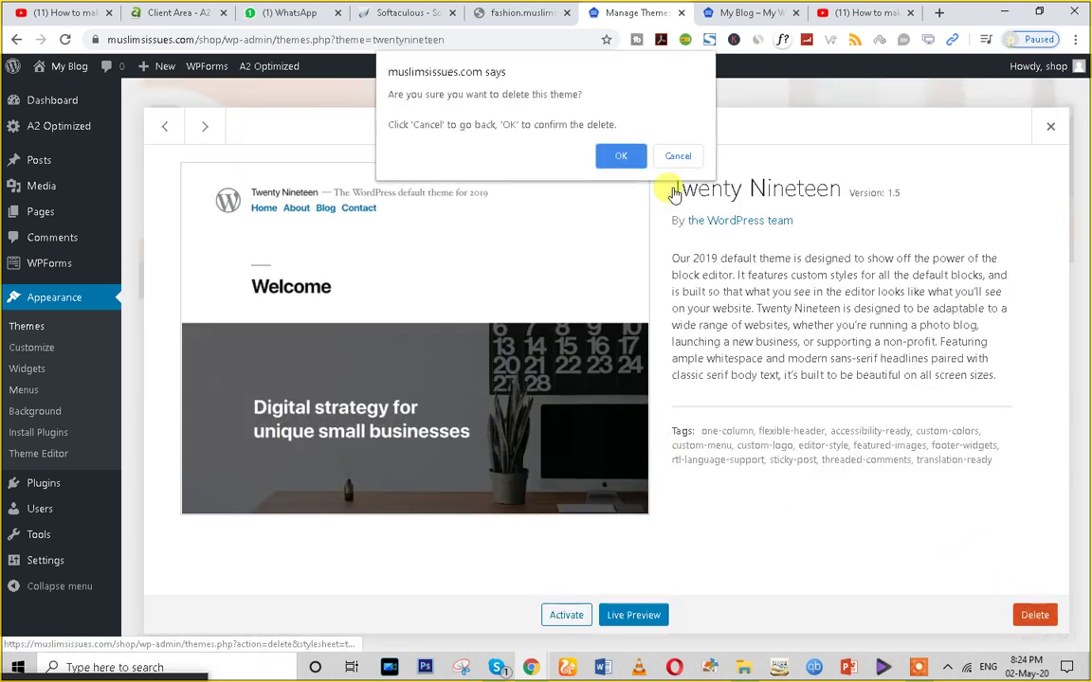
pyautogui.click(624, 156)
pyautogui.click(578, 252)
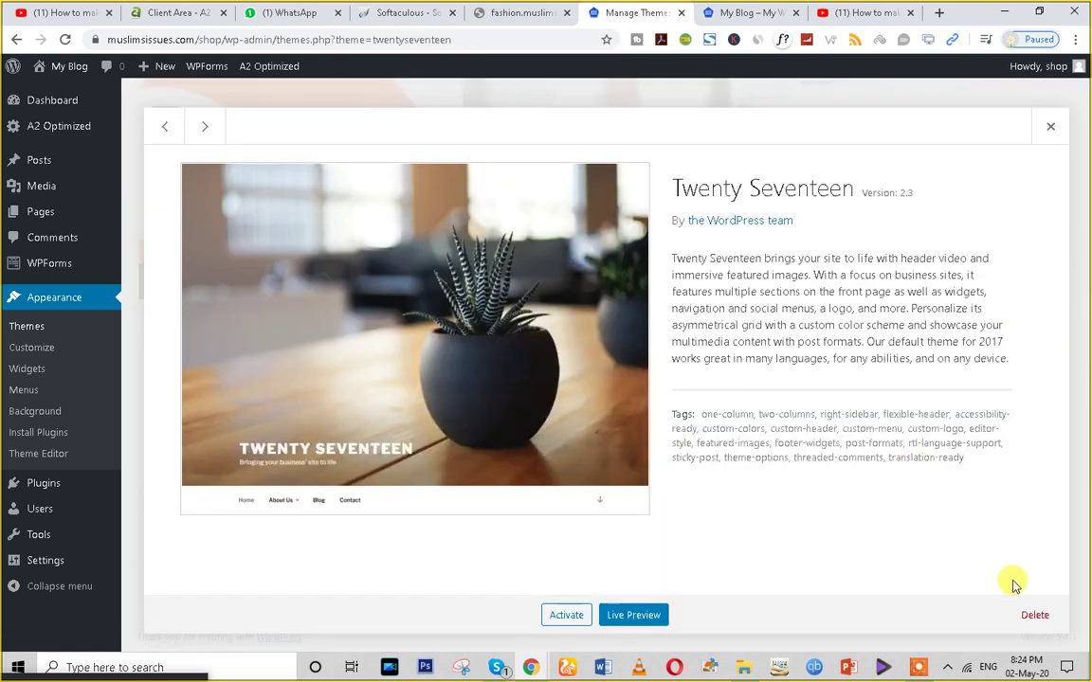
pyautogui.click(1031, 615)
pyautogui.click(623, 154)
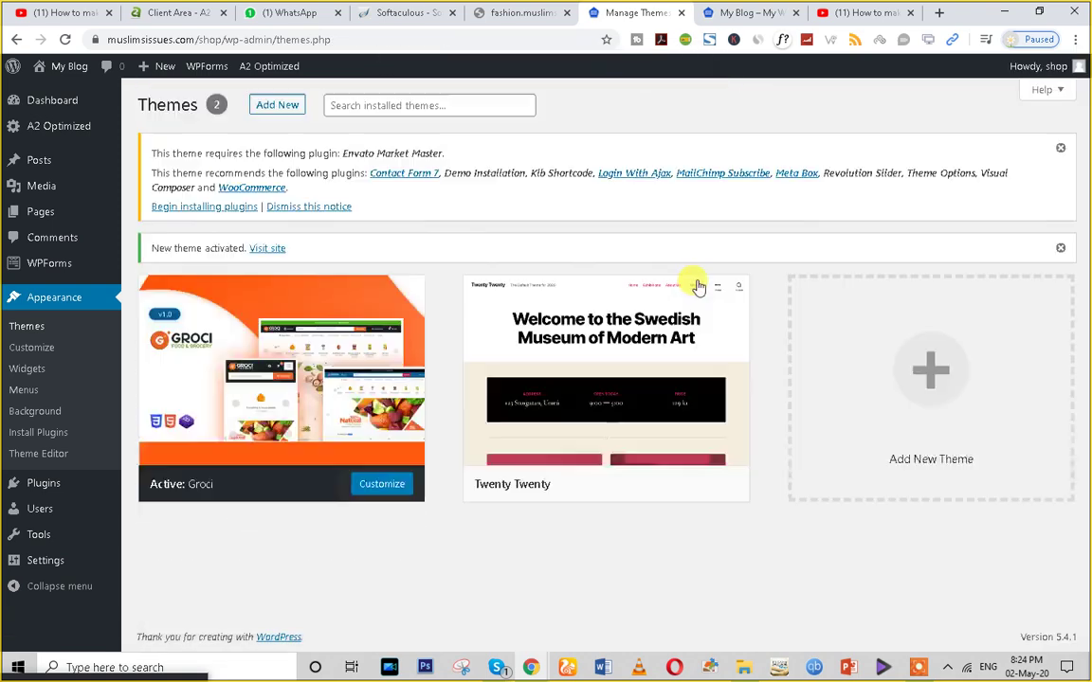
pyautogui.click(616, 374)
pyautogui.click(1035, 615)
pyautogui.click(626, 156)
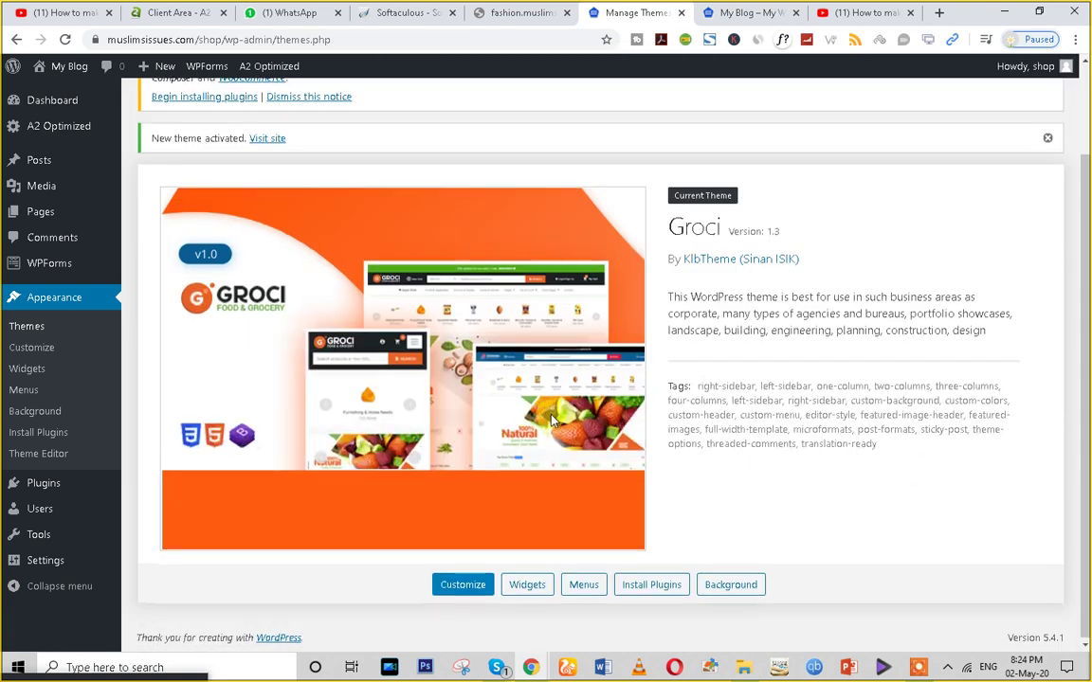
# - Open the Groci theme's required plugins installer, select all listed plugins and apply the Install bulk action to them
pyautogui.scroll(2, 426, 295)
pyautogui.click(208, 210)
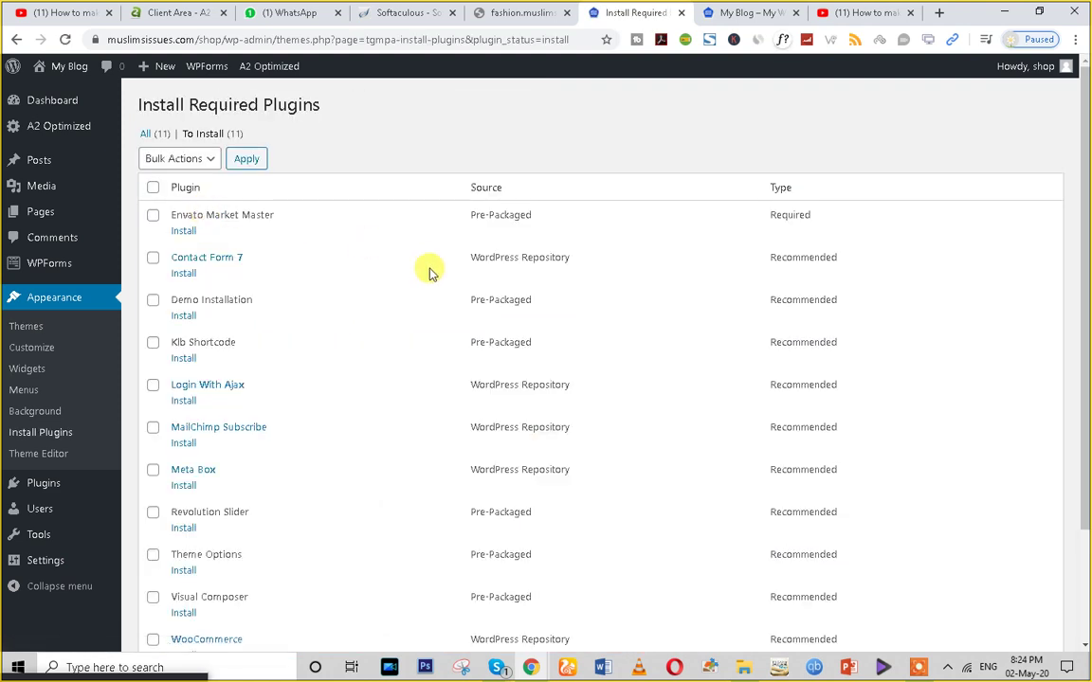
pyautogui.click(153, 187)
pyautogui.click(176, 159)
pyautogui.click(163, 195)
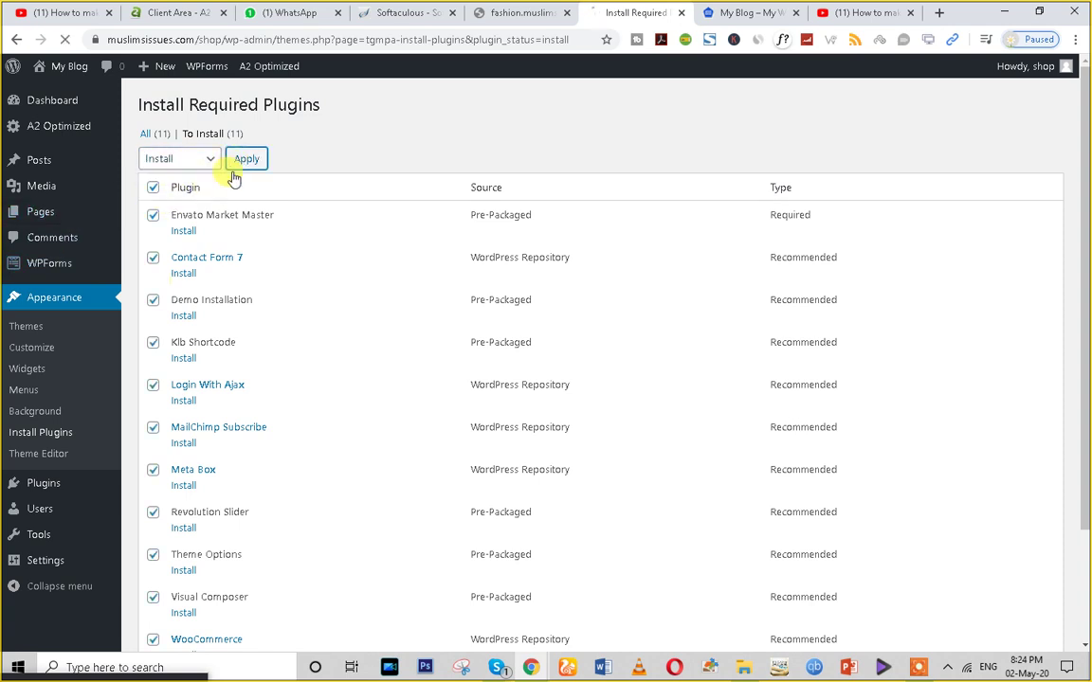
pyautogui.click(245, 159)
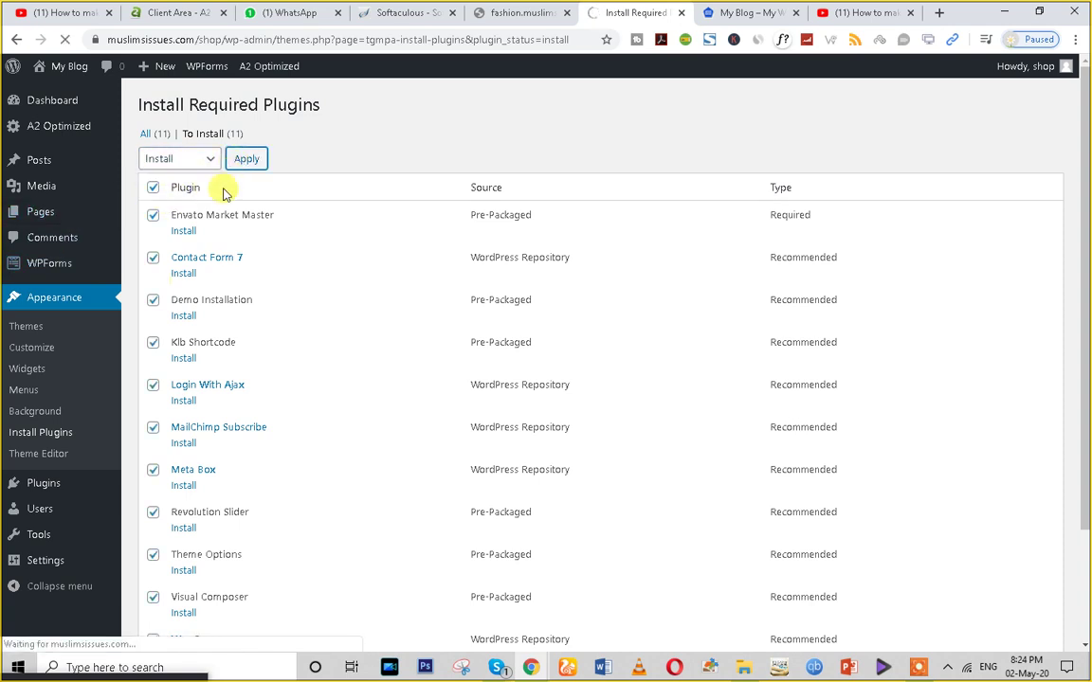
pyautogui.scroll(-3, 146, 426)
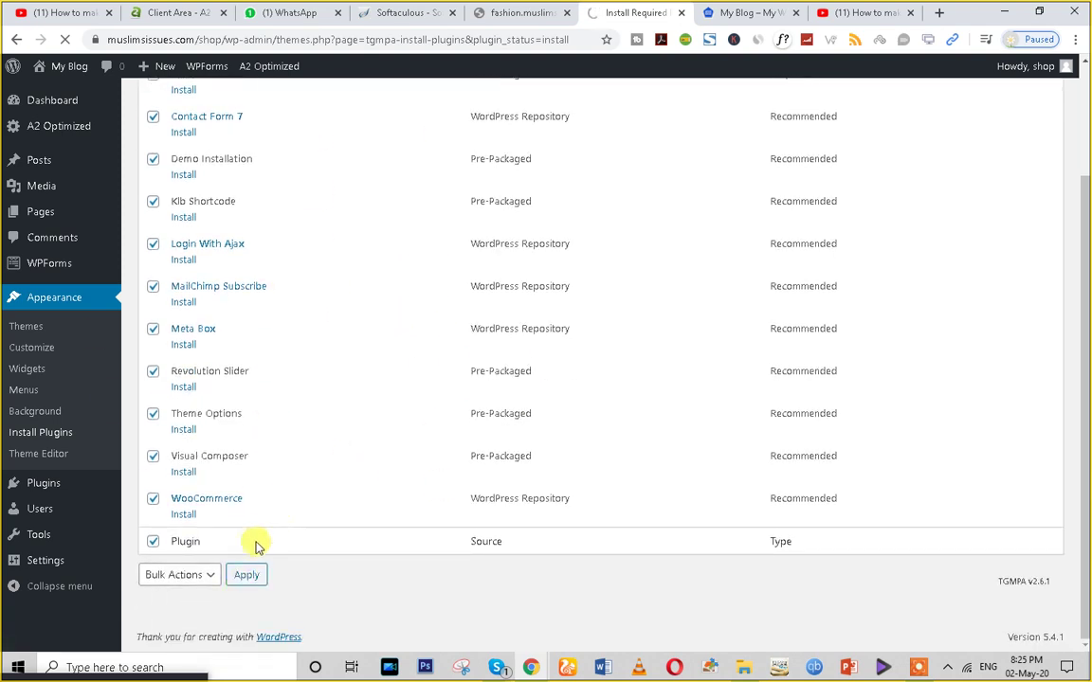
pyautogui.scroll(-2, 217, 616)
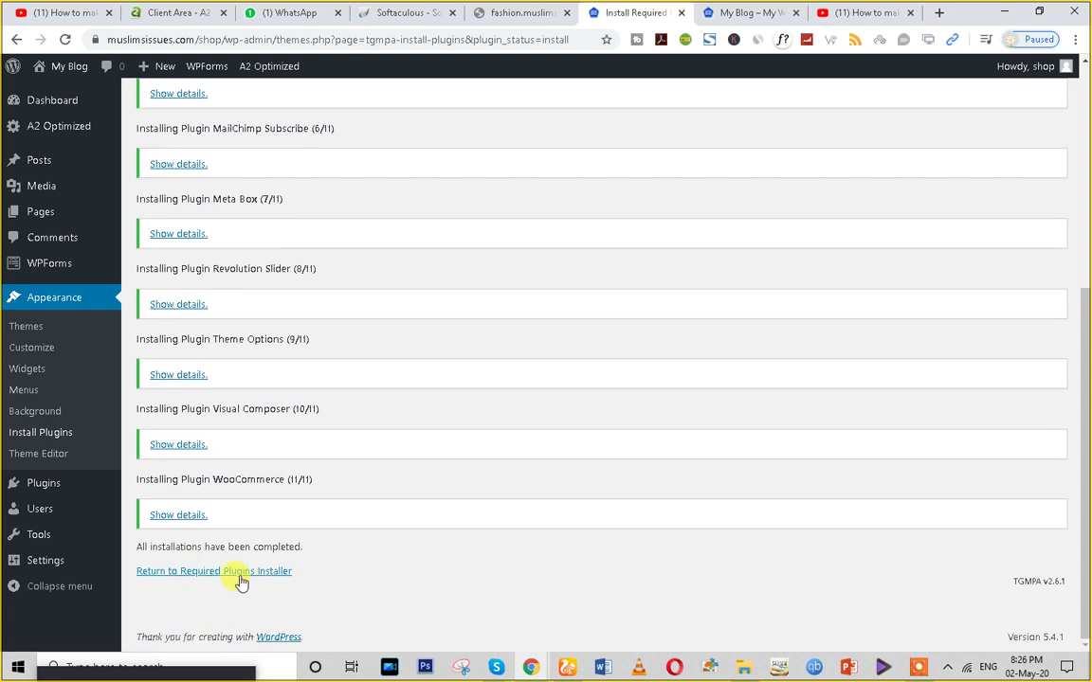
# - Return to the required plugins installer, apply the Activate bulk action to all plugins, and reload the shop's front page
pyautogui.click(239, 574)
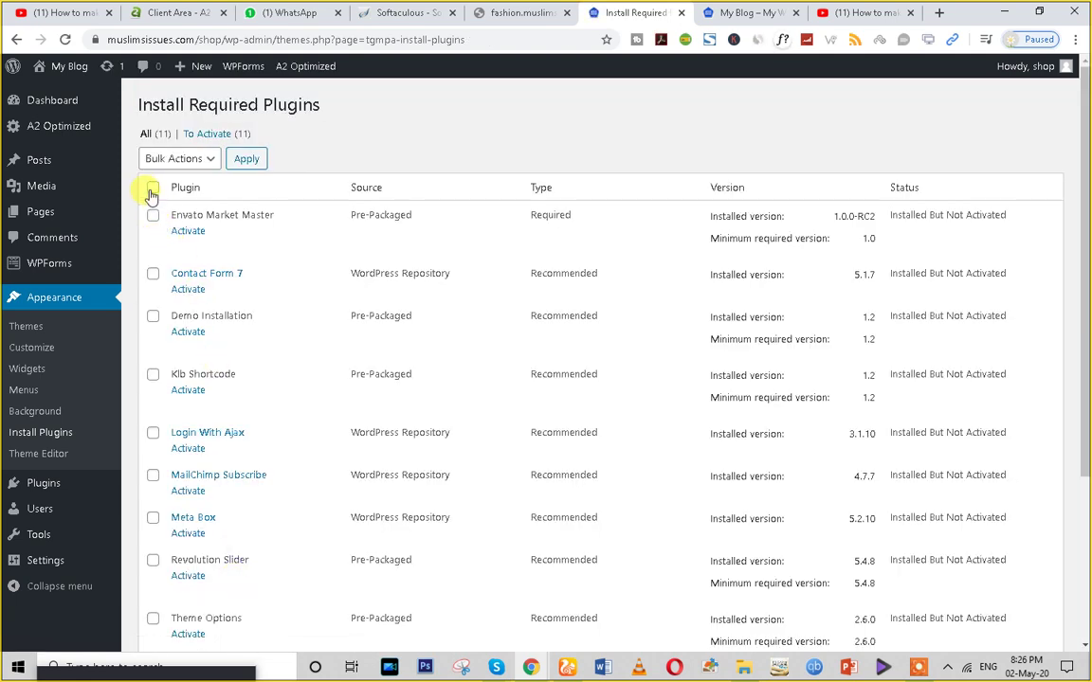
pyautogui.click(183, 158)
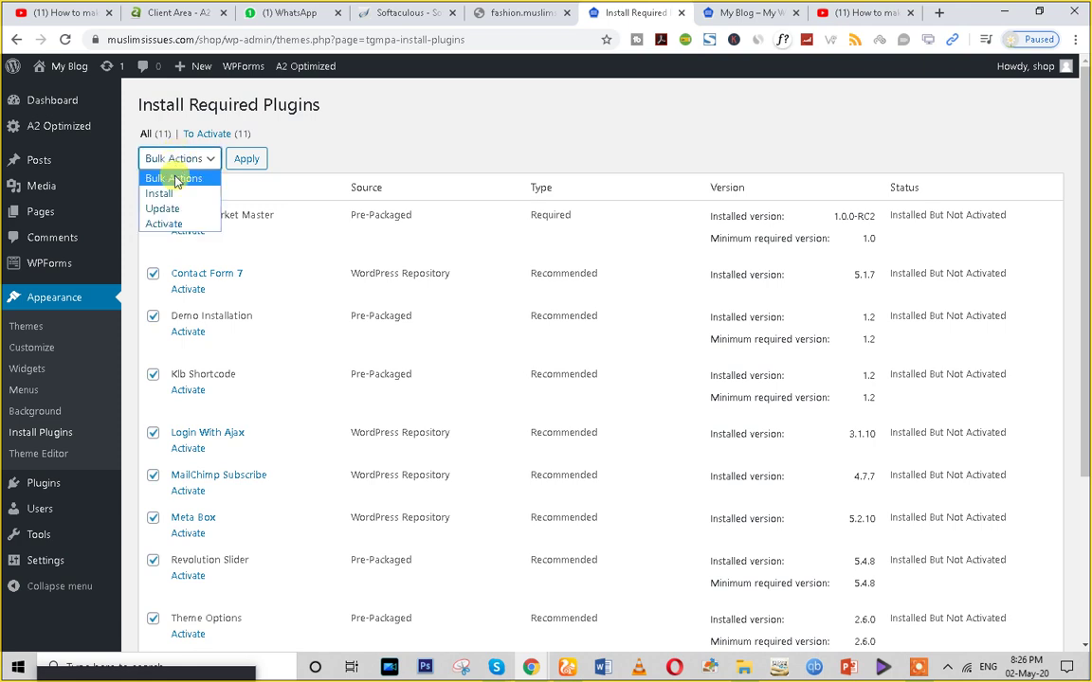
pyautogui.click(173, 226)
pyautogui.click(241, 158)
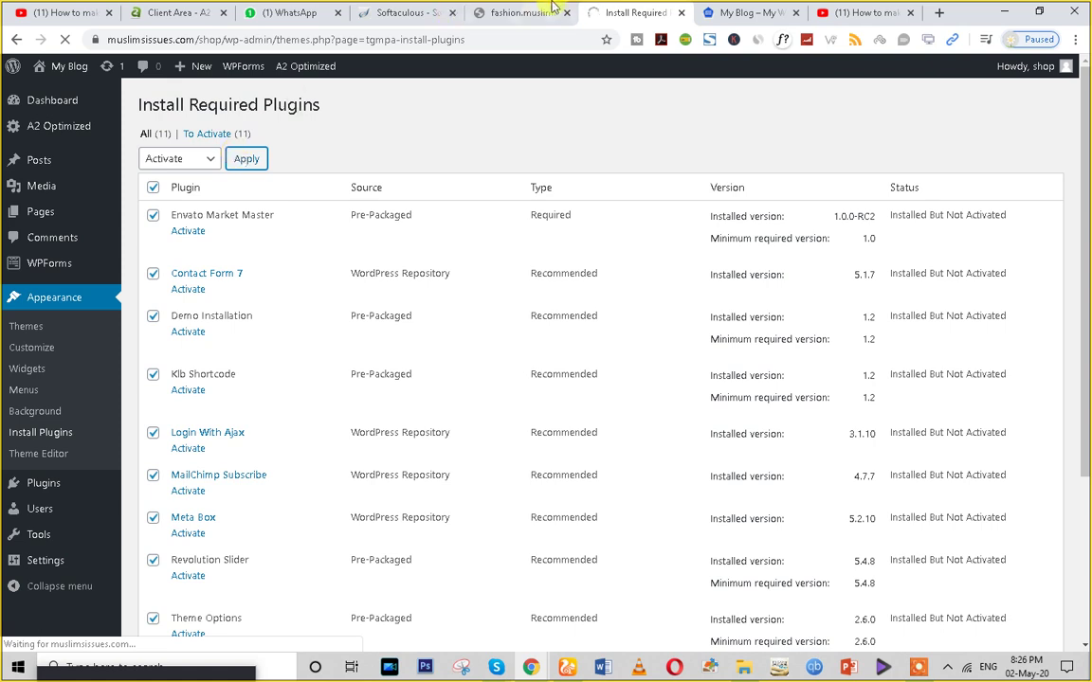
pyautogui.click(736, 12)
pyautogui.click(65, 39)
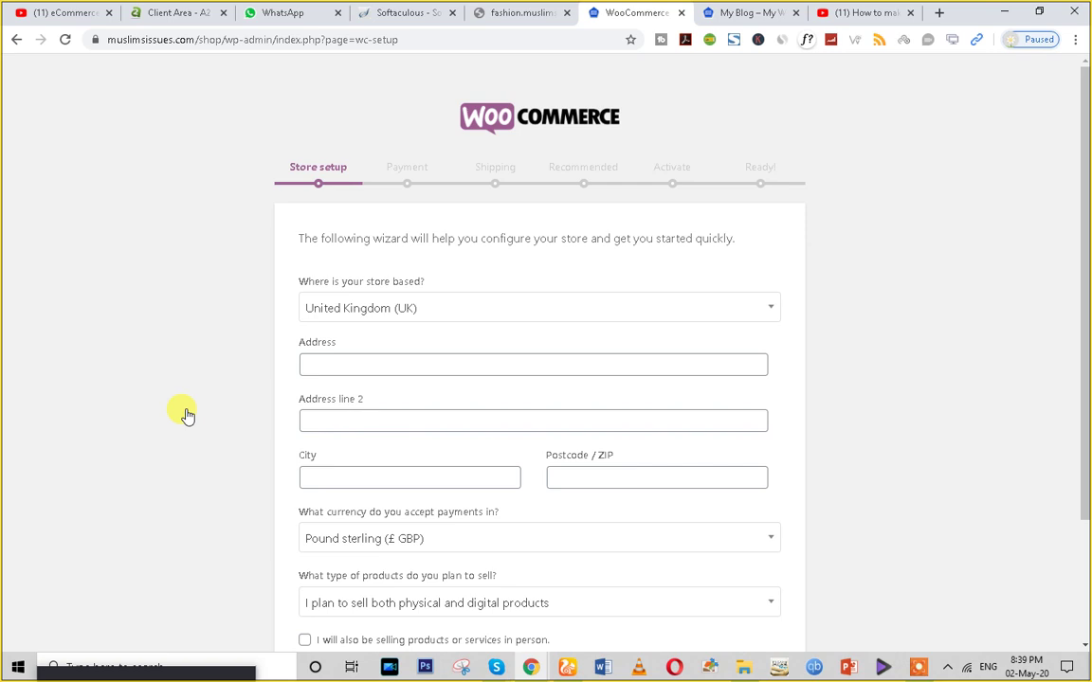
# - Set the store's base country to Afghanistan in the WooCommerce store setup
pyautogui.click(384, 309)
pyautogui.write('ind')
pyautogui.press('BackSpace')
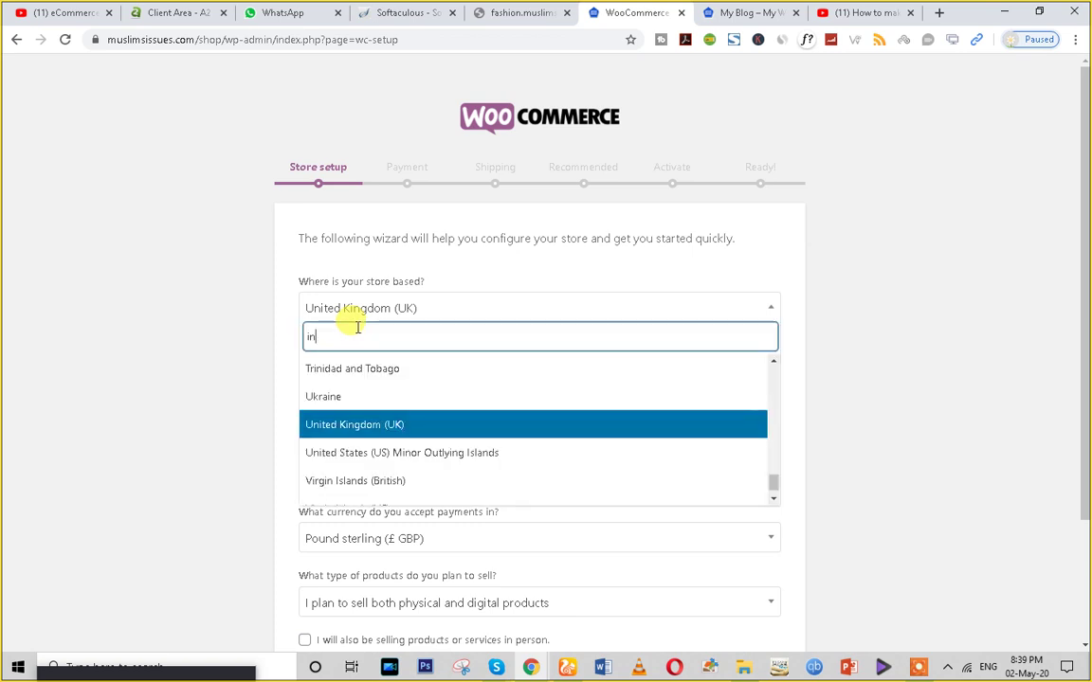
pyautogui.press('BackSpace')
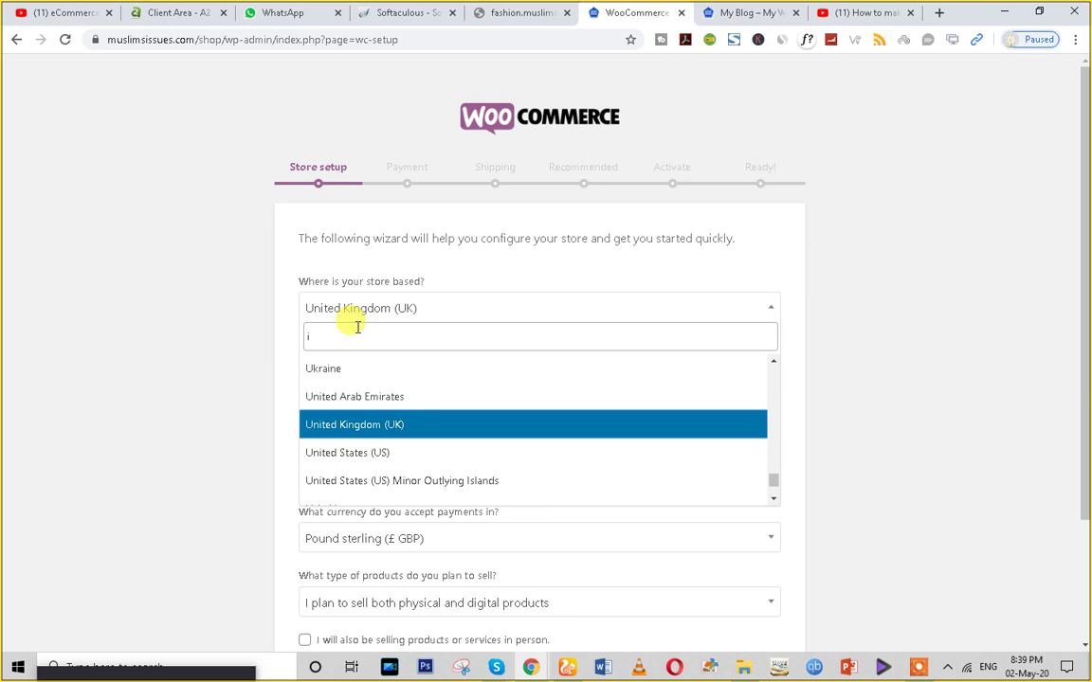
pyautogui.press('BackSpace')
pyautogui.write('af')
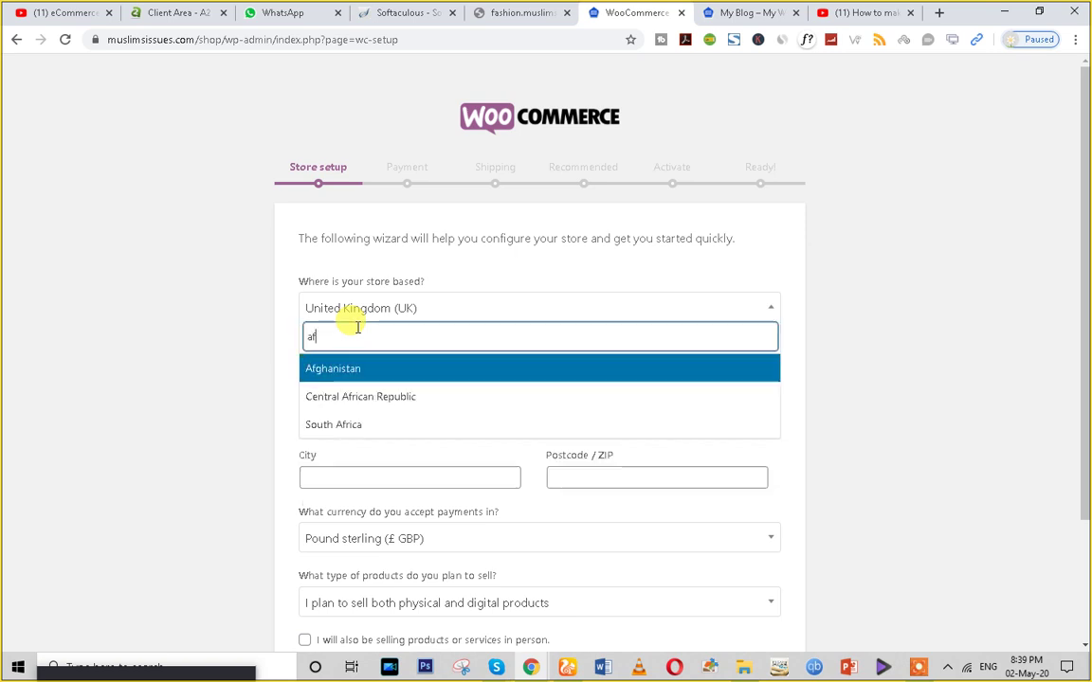
pyautogui.click(349, 370)
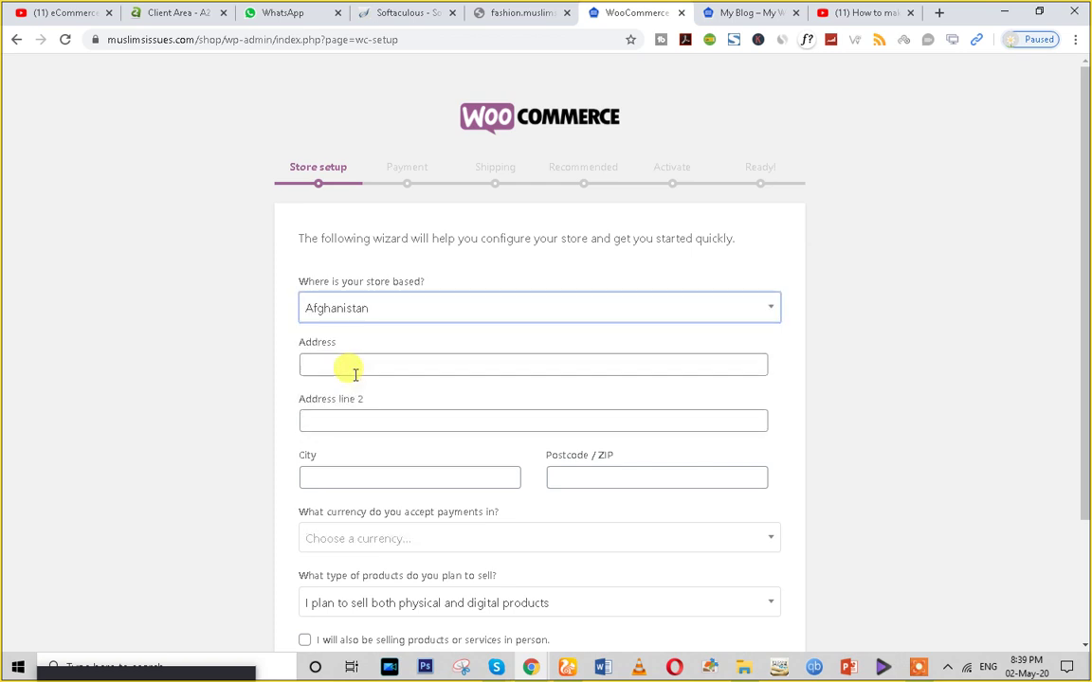
# - Fill in the store's address, city and postcode from the browser's saved address
pyautogui.click(348, 365)
pyautogui.click(346, 398)
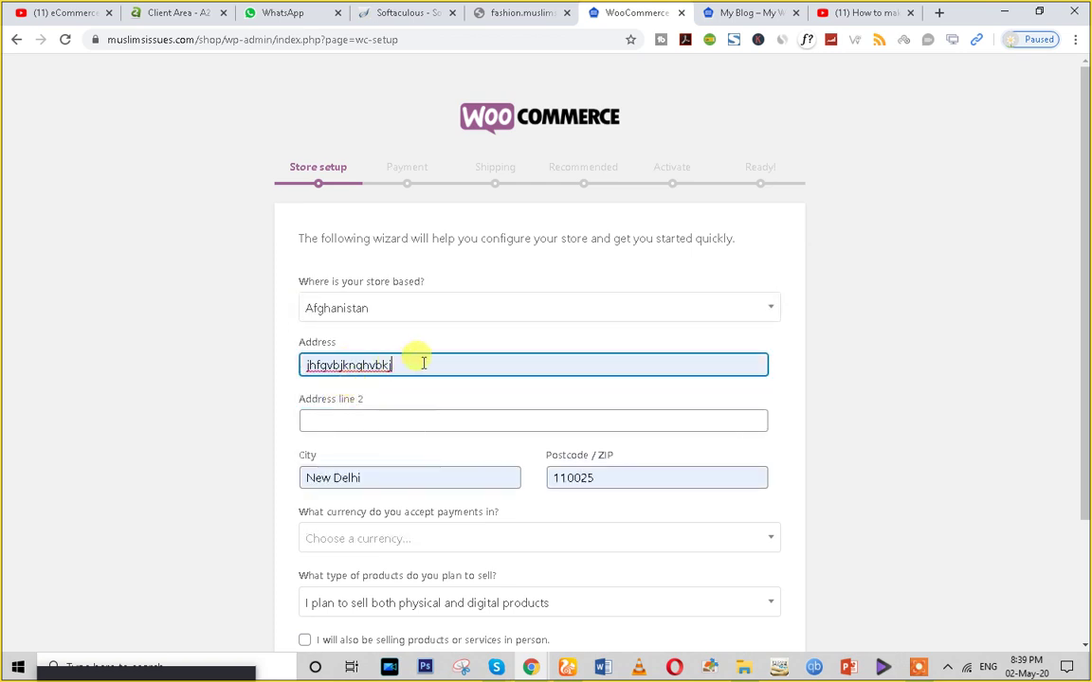
pyautogui.moveTo(414, 363); pyautogui.dragTo(280, 378)
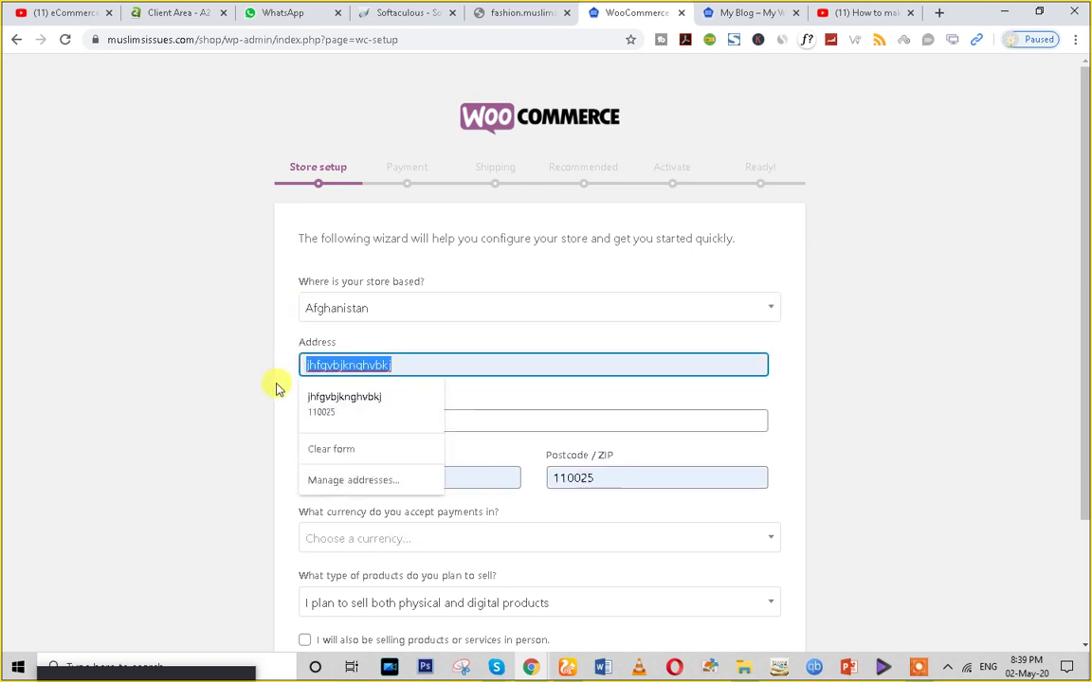
pyautogui.click(515, 512)
# - Change the store's base country to India
pyautogui.scroll(-3, 310, 524)
pyautogui.scroll(3, 359, 359)
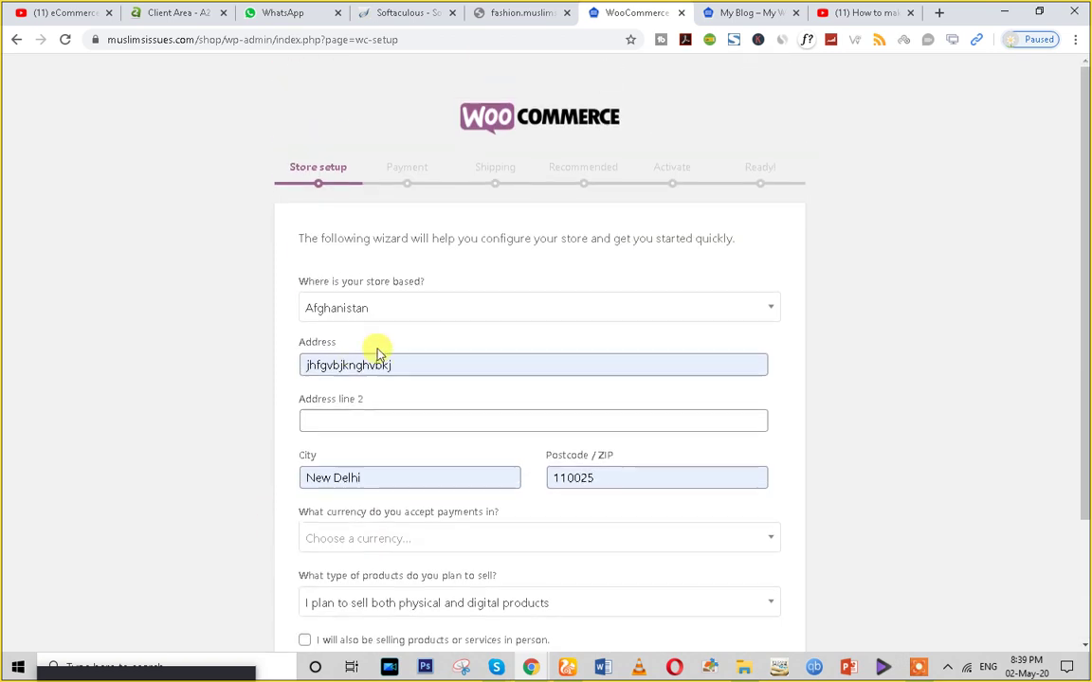
pyautogui.click(384, 314)
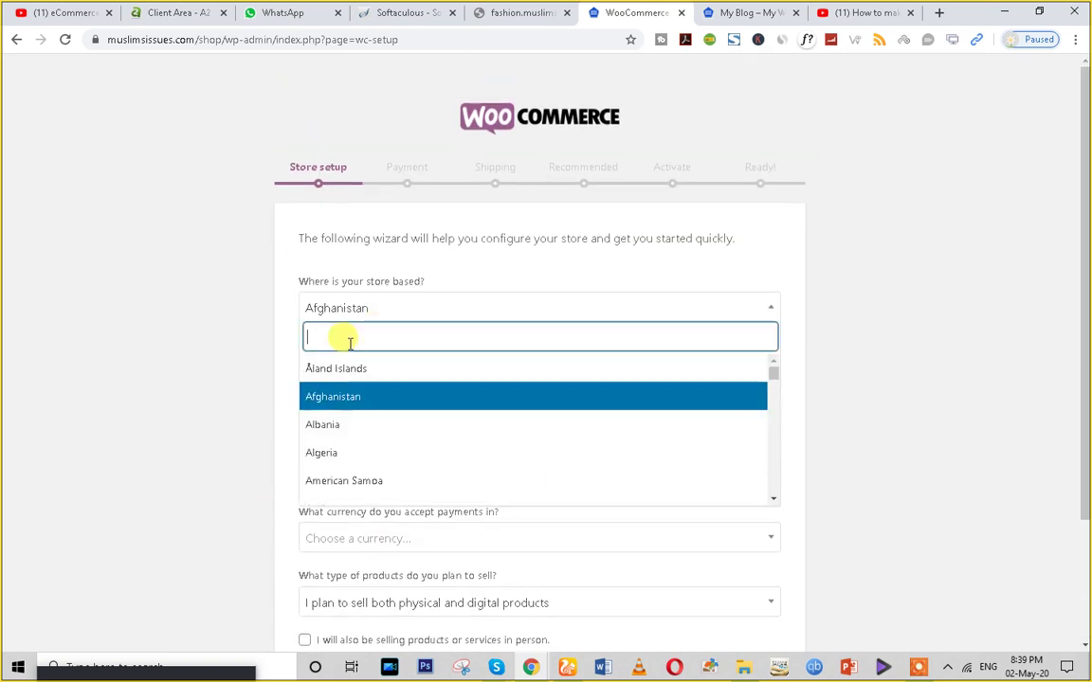
pyautogui.write('india')
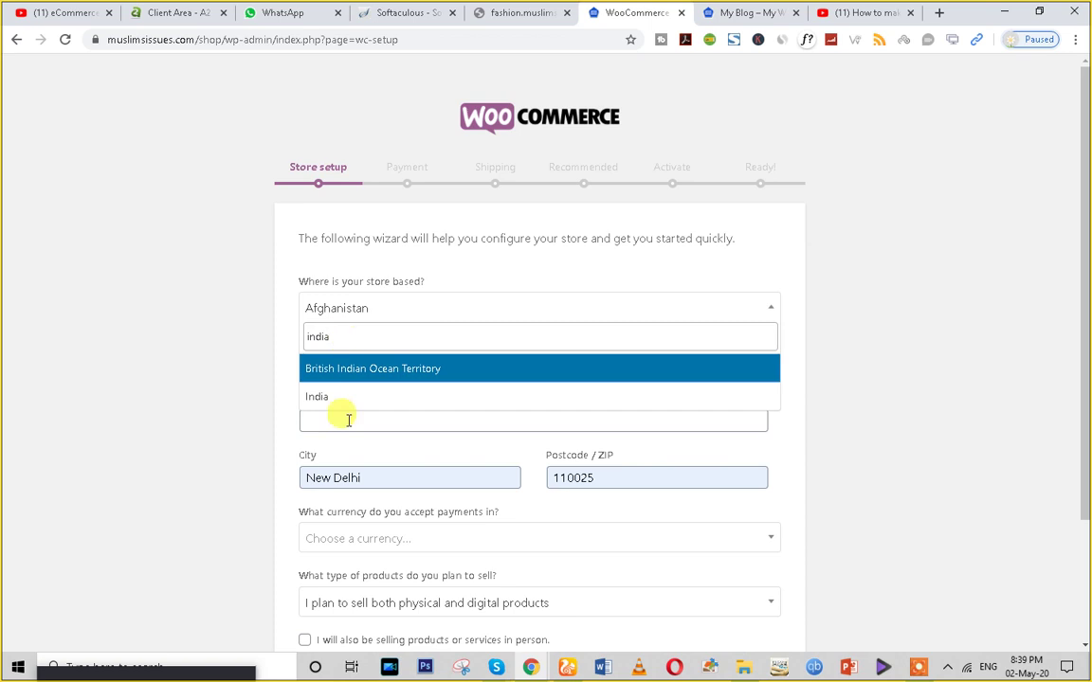
pyautogui.click(332, 397)
# - Replace the content of the store's first address line with the placeholder text "Address"
pyautogui.scroll(-3, 456, 451)
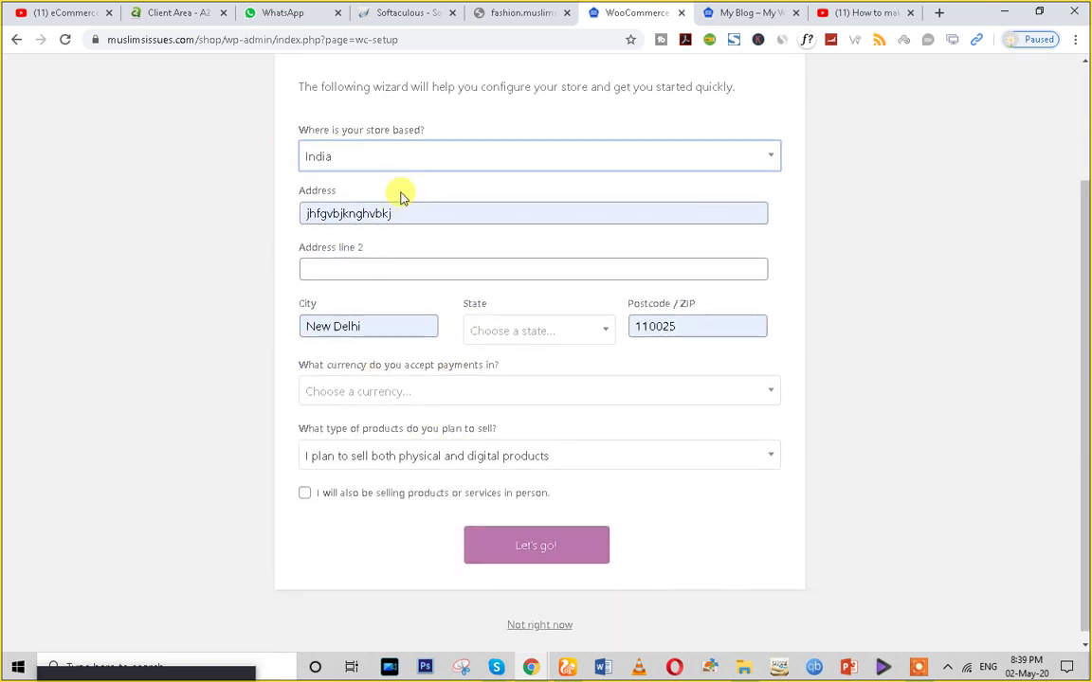
pyautogui.click(385, 211)
pyautogui.moveTo(212, 241); pyautogui.dragTo(47, 265)
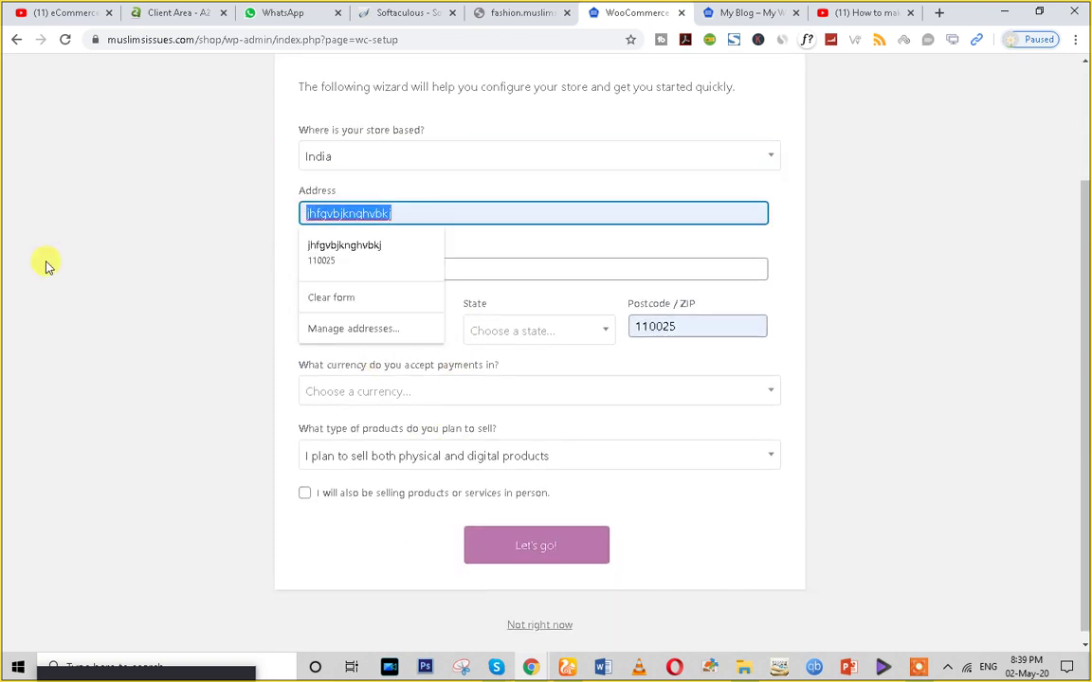
pyautogui.write('Address')
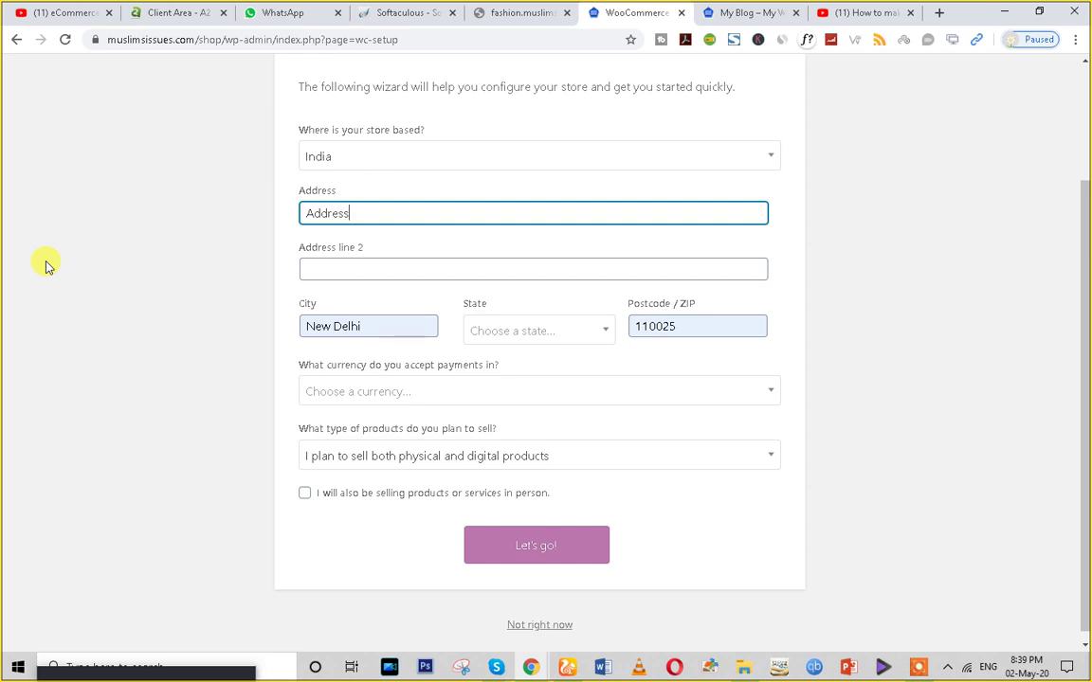
# - Enable the option for also selling products or services in person, and submit the store setup form
pyautogui.scroll(-1, 427, 556)
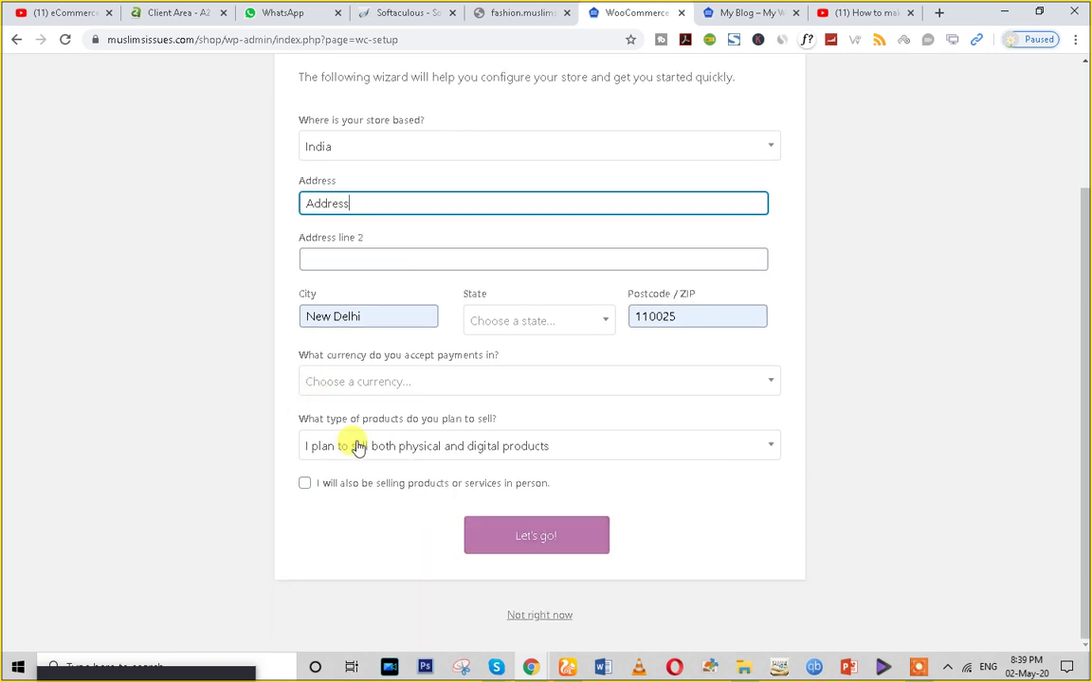
pyautogui.click(306, 484)
pyautogui.click(524, 533)
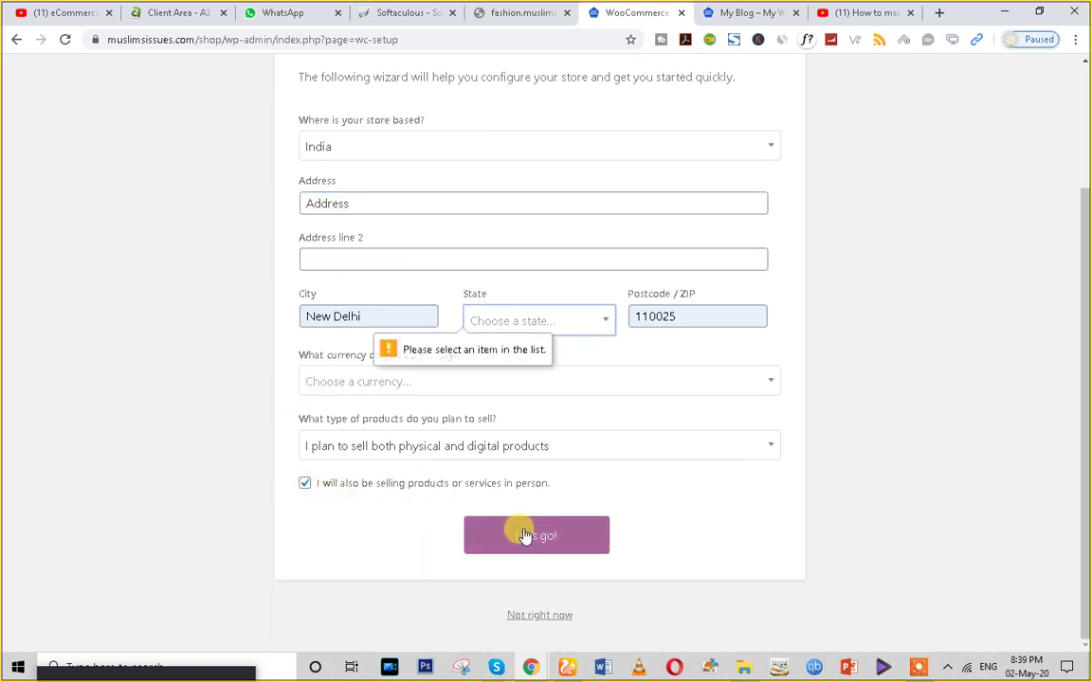
# - Choose Delhi as the store's state and submit the store setup form again
pyautogui.click(484, 318)
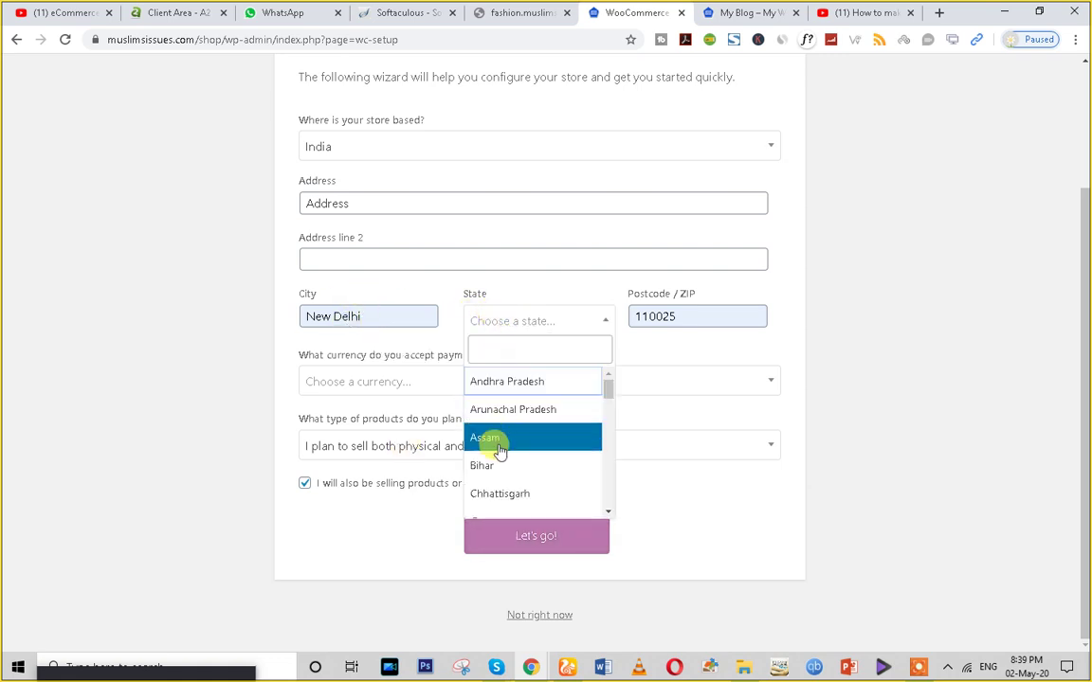
pyautogui.scroll(-3, 496, 446)
pyautogui.scroll(-5, 497, 436)
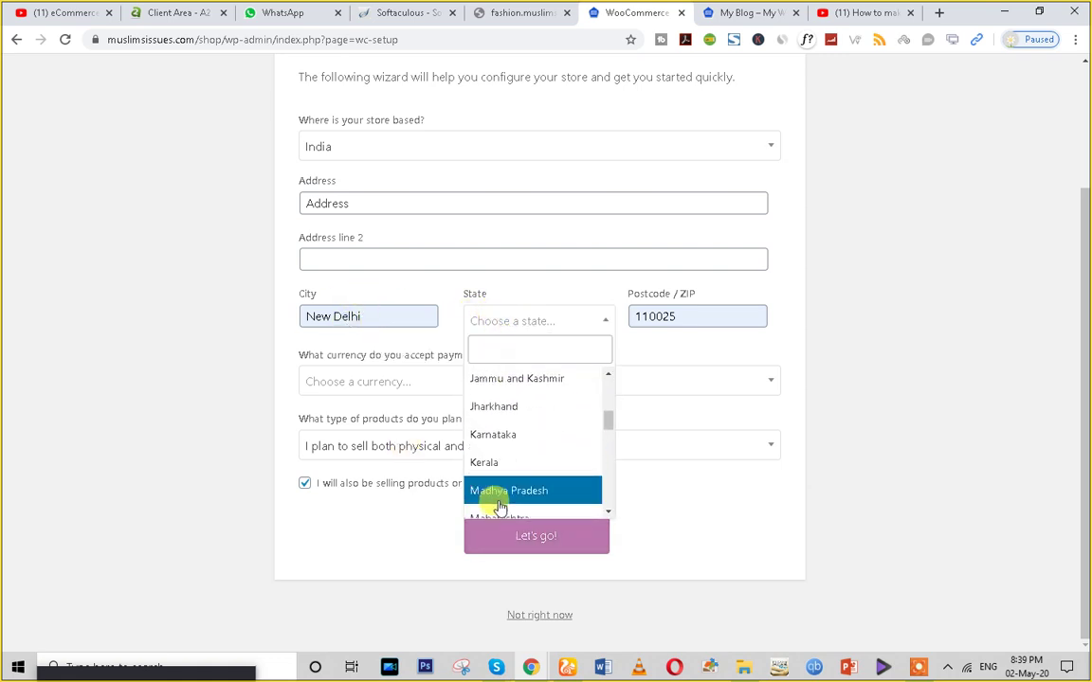
pyautogui.scroll(8, 501, 474)
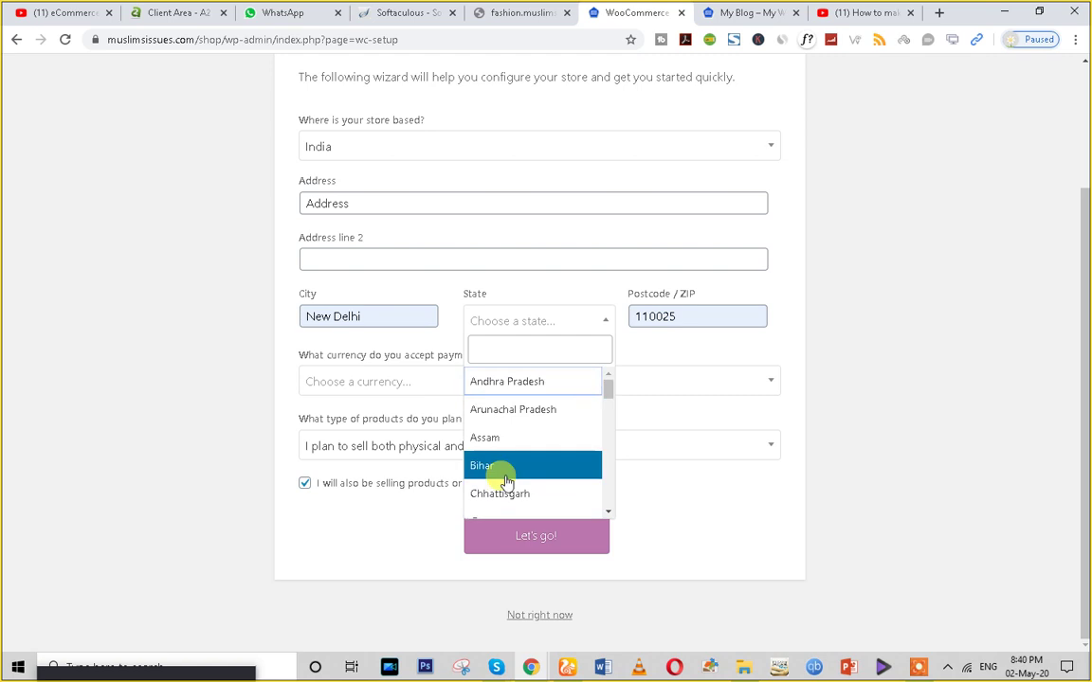
pyautogui.scroll(-6, 505, 482)
pyautogui.scroll(-4, 505, 481)
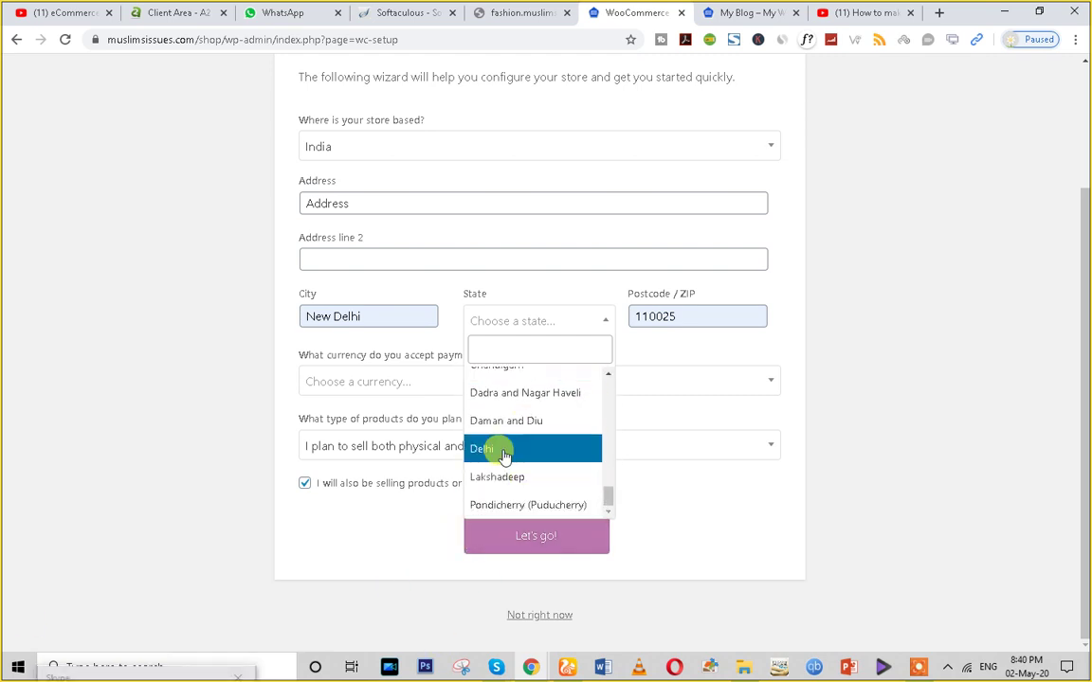
pyautogui.click(503, 456)
pyautogui.click(527, 537)
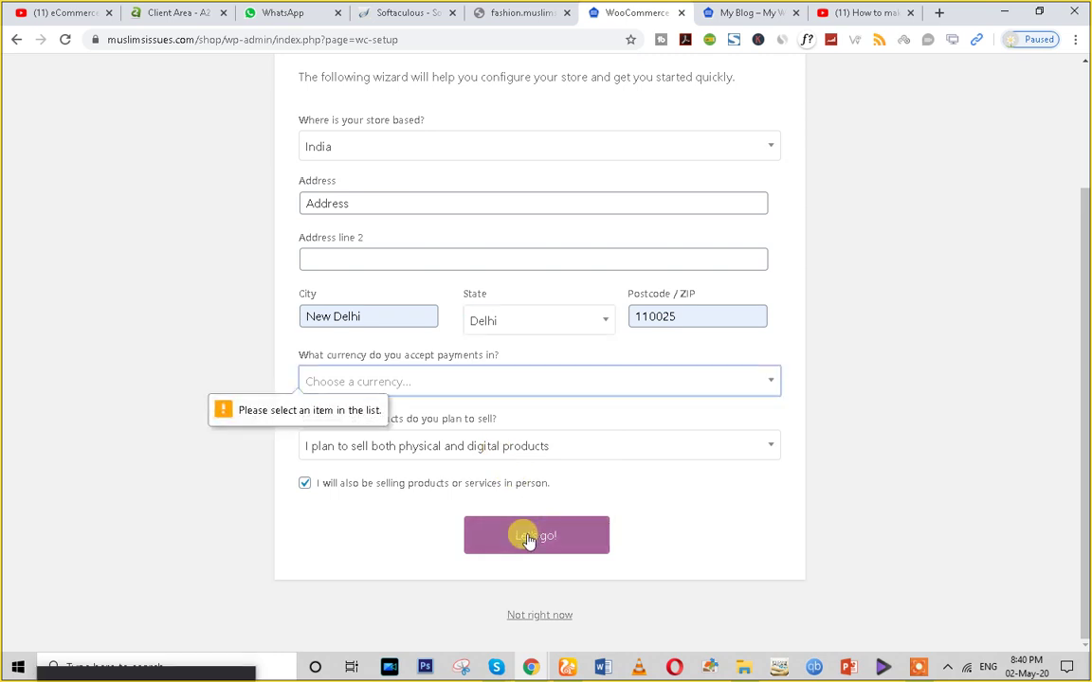
# - Set the store's payment currency to Indian rupee (₹ INR) and submit the store setup form with usage tracking enabled
pyautogui.click(375, 380)
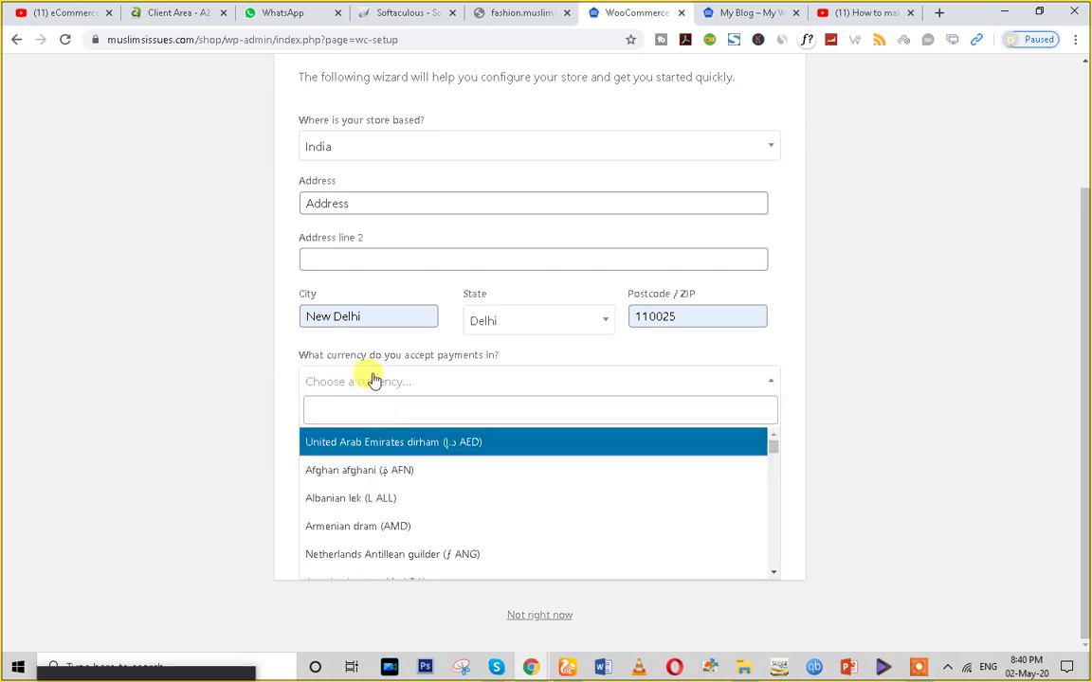
pyautogui.click(428, 417)
pyautogui.write('in')
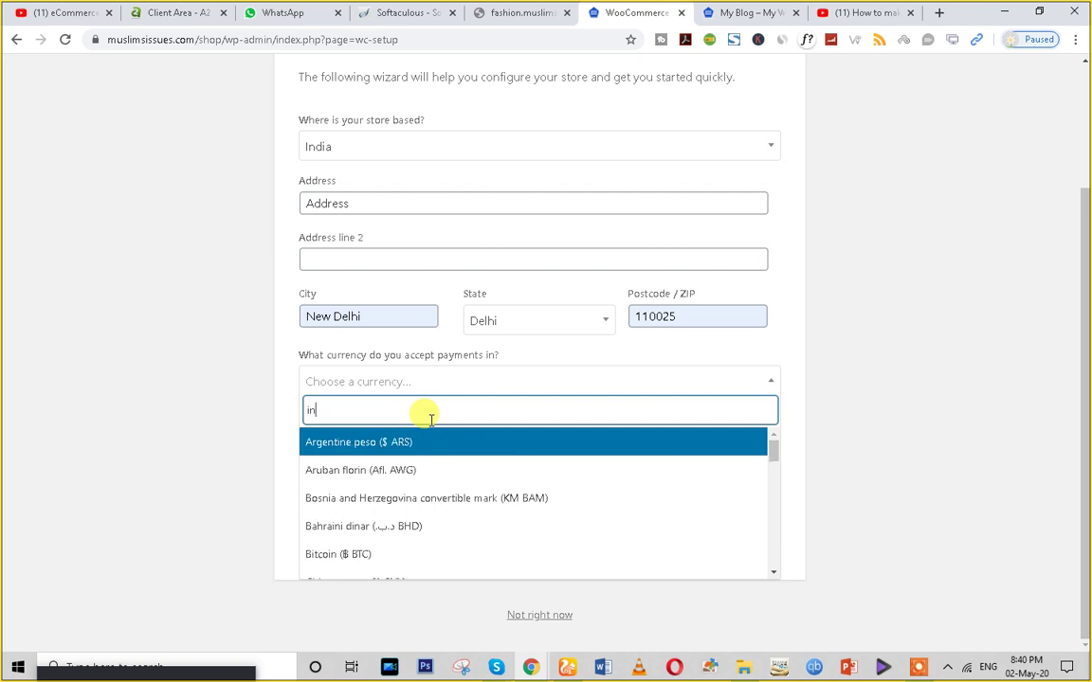
pyautogui.write('r')
pyautogui.click(422, 442)
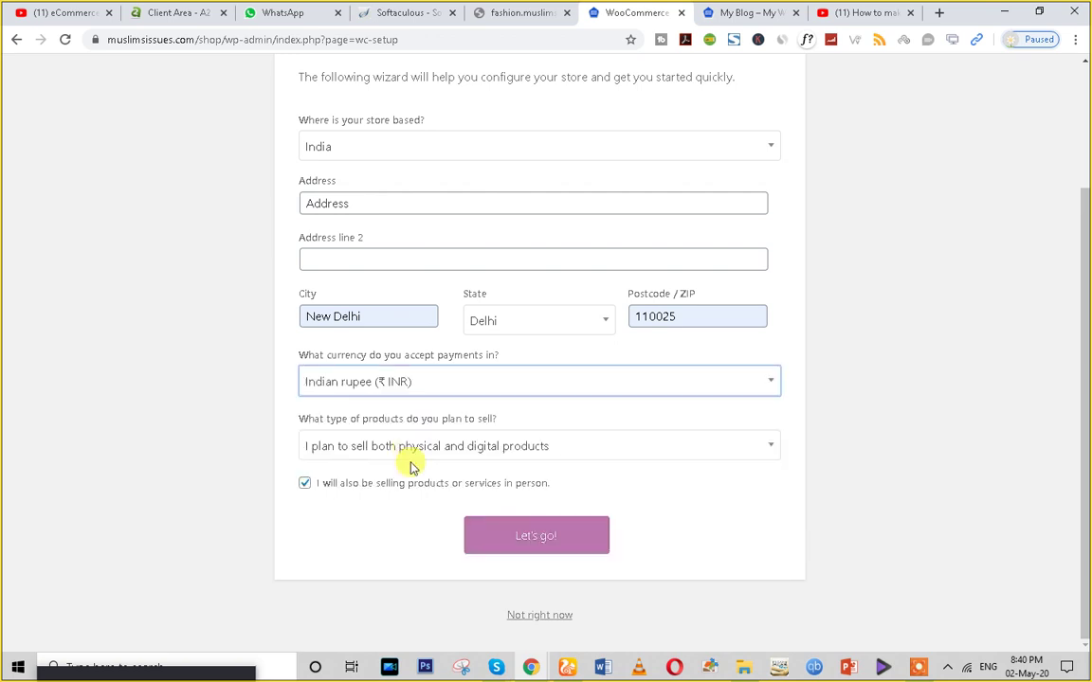
pyautogui.click(489, 529)
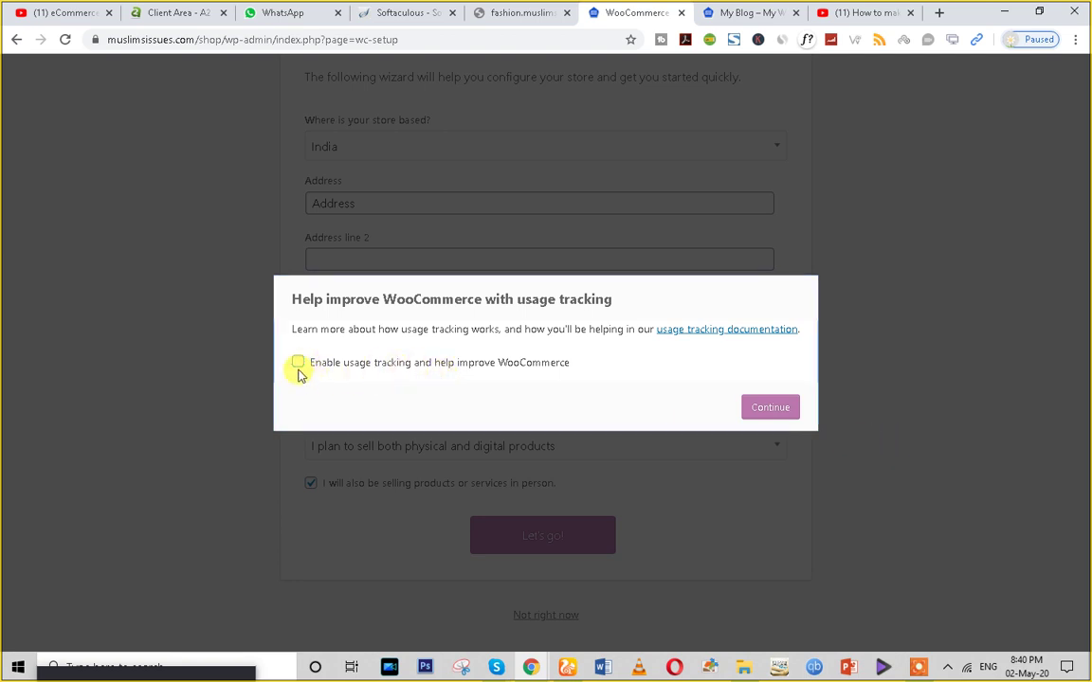
pyautogui.click(299, 363)
pyautogui.click(782, 419)
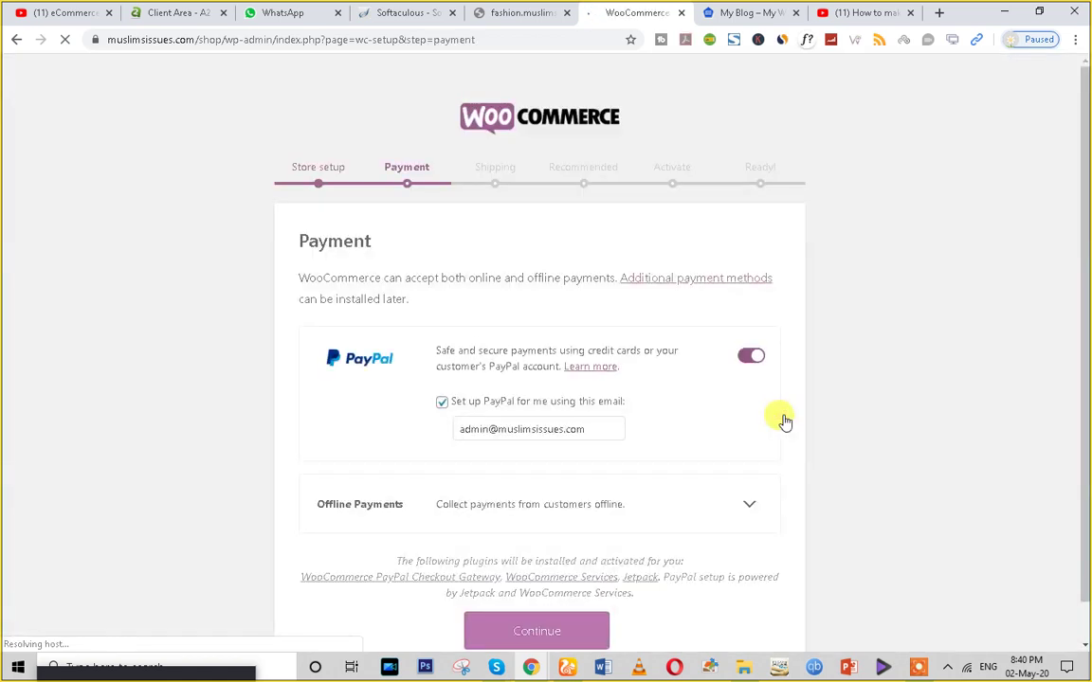
# - Turn off PayPal payments and the flat-rate shipping for both zones, continuing past the payment and shipping setup steps
pyautogui.click(756, 358)
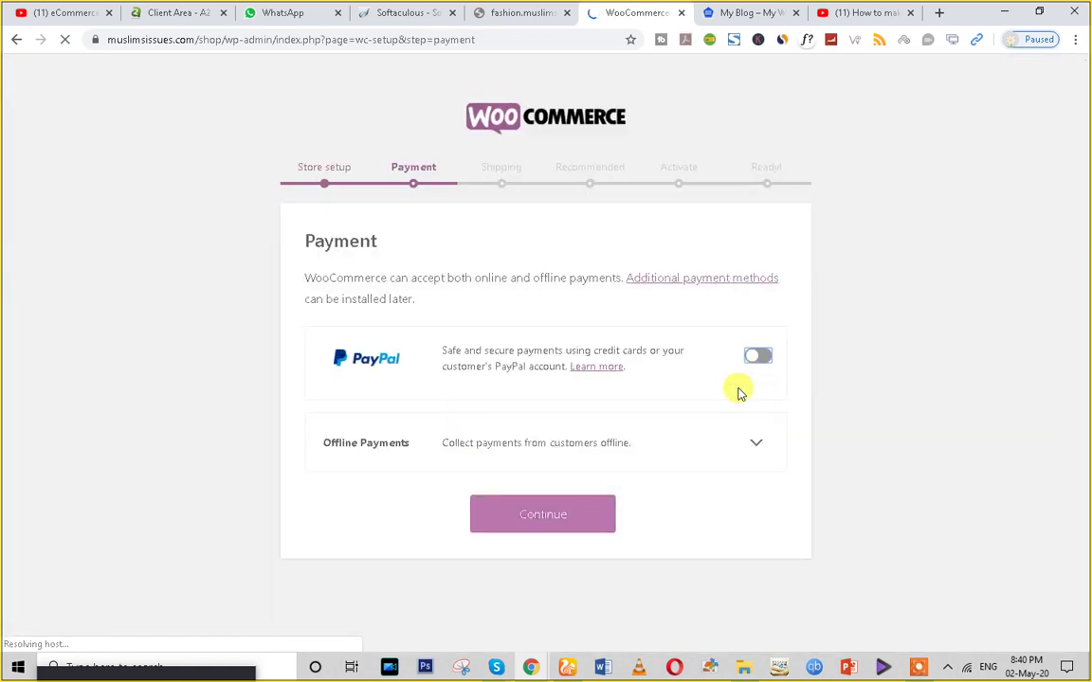
pyautogui.click(554, 519)
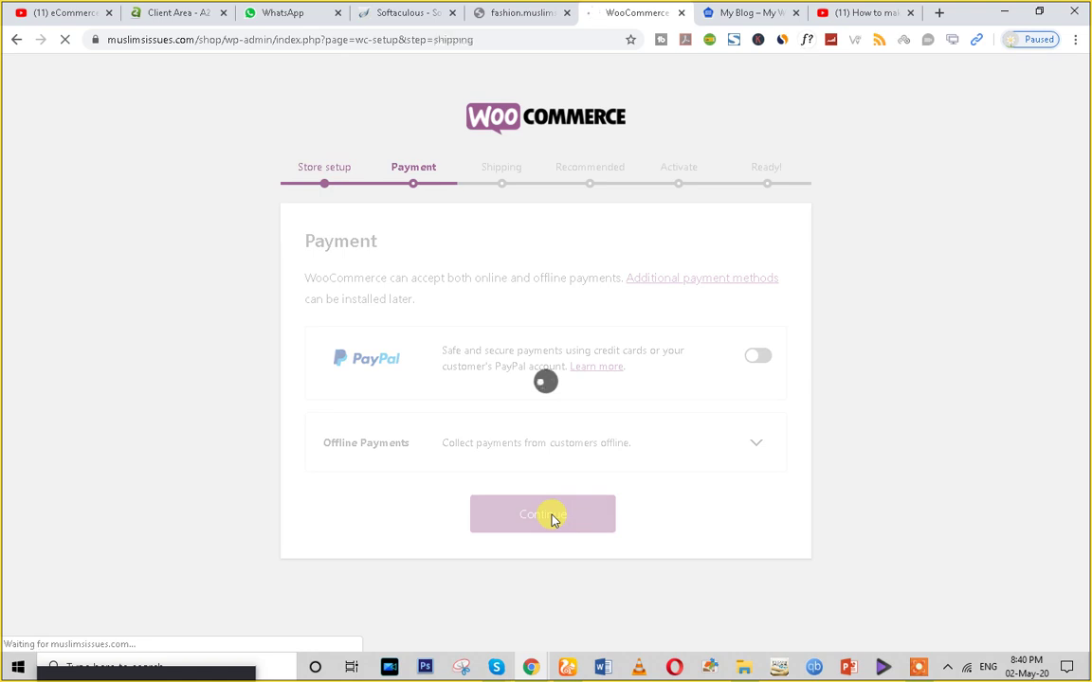
pyautogui.click(754, 418)
pyautogui.click(753, 520)
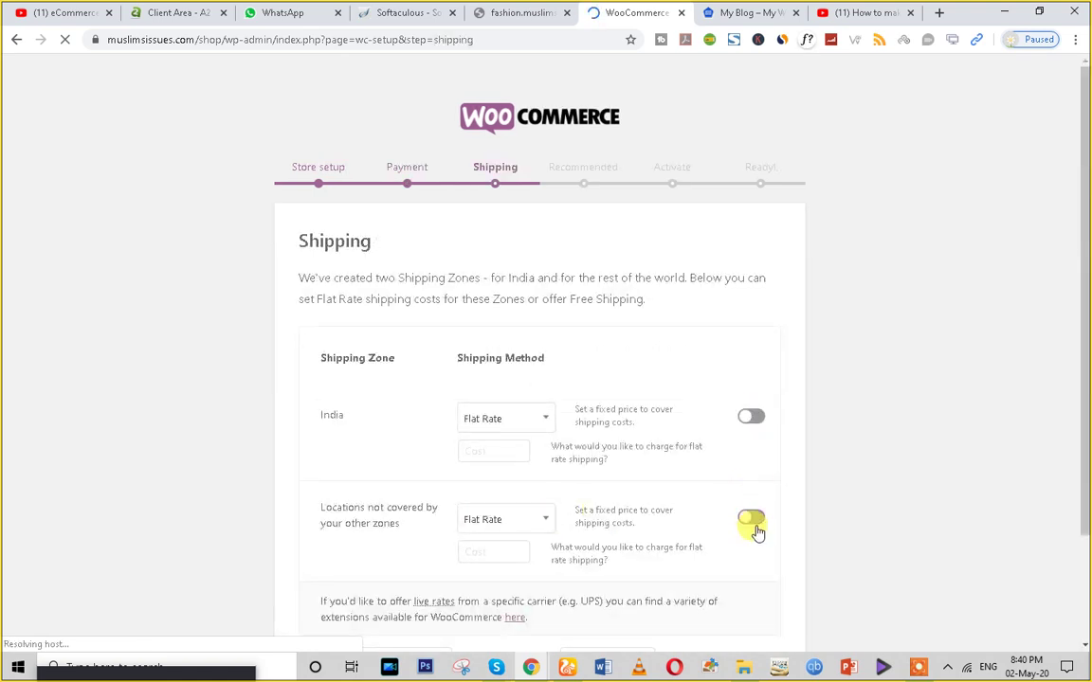
pyautogui.scroll(-2, 757, 533)
pyautogui.click(546, 583)
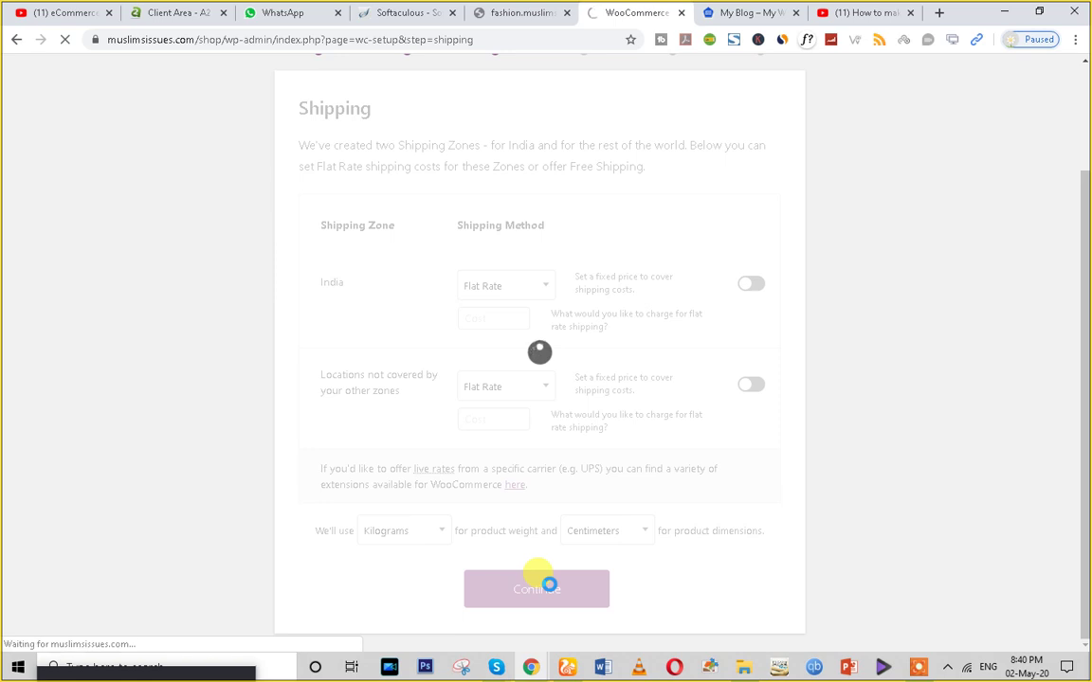
# - Skip the recommended Mailchimp and Facebook extensions and the Jetpack connection, and leave the finished wizard for the dashboard
pyautogui.scroll(-1, 545, 516)
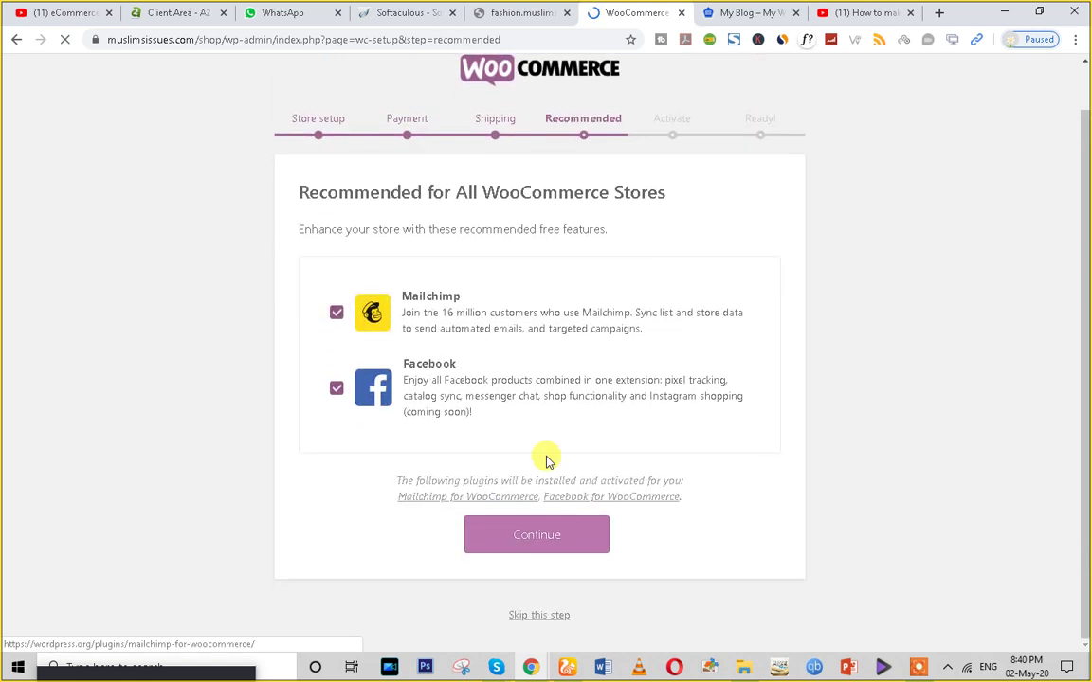
pyautogui.click(540, 615)
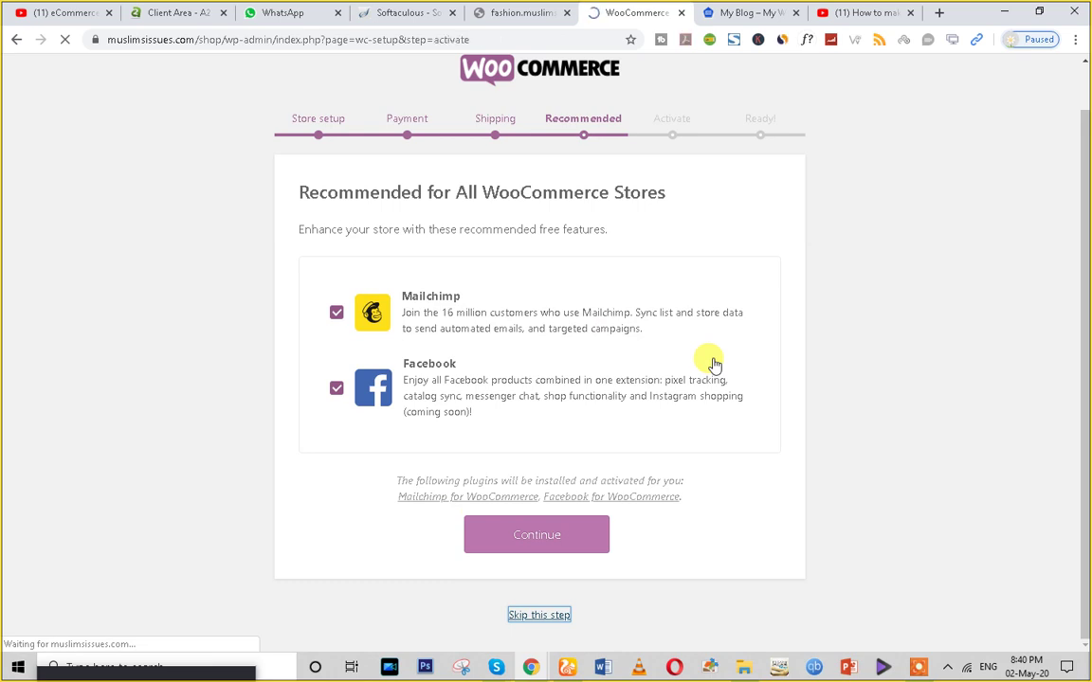
pyautogui.scroll(-3, 687, 382)
pyautogui.scroll(-1, 687, 382)
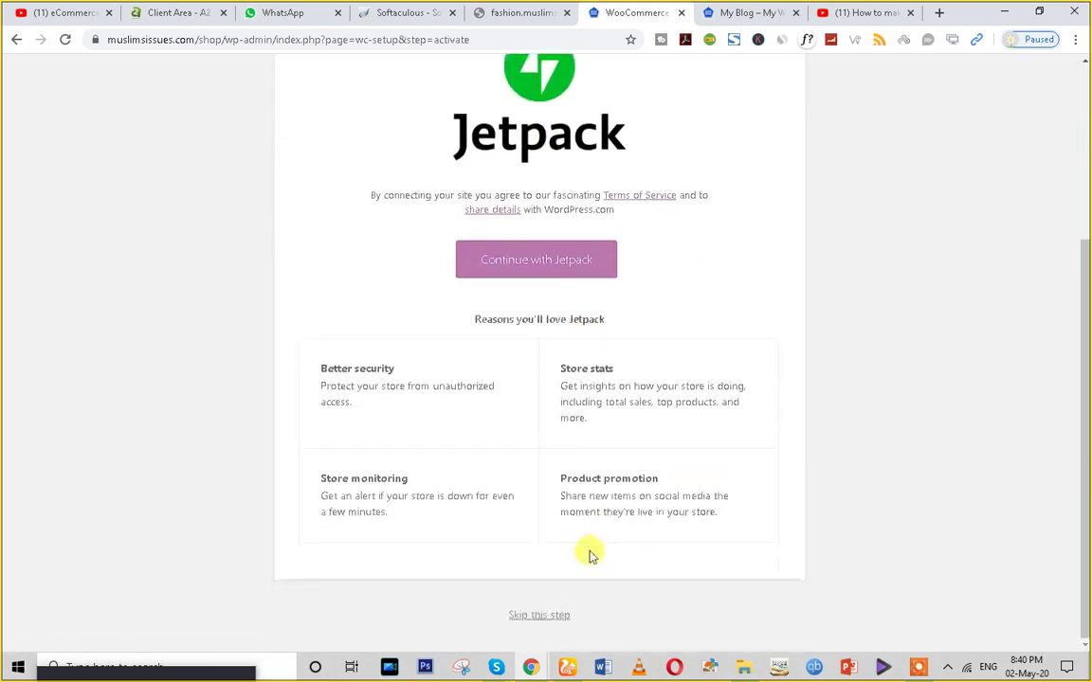
pyautogui.click(521, 618)
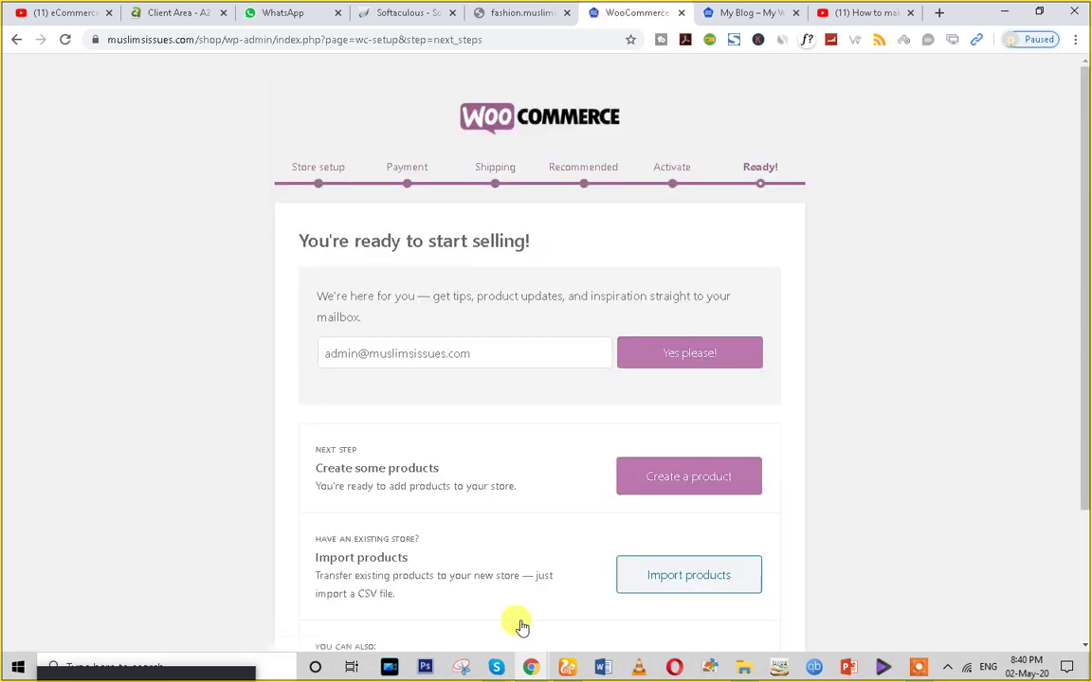
pyautogui.scroll(-2, 569, 541)
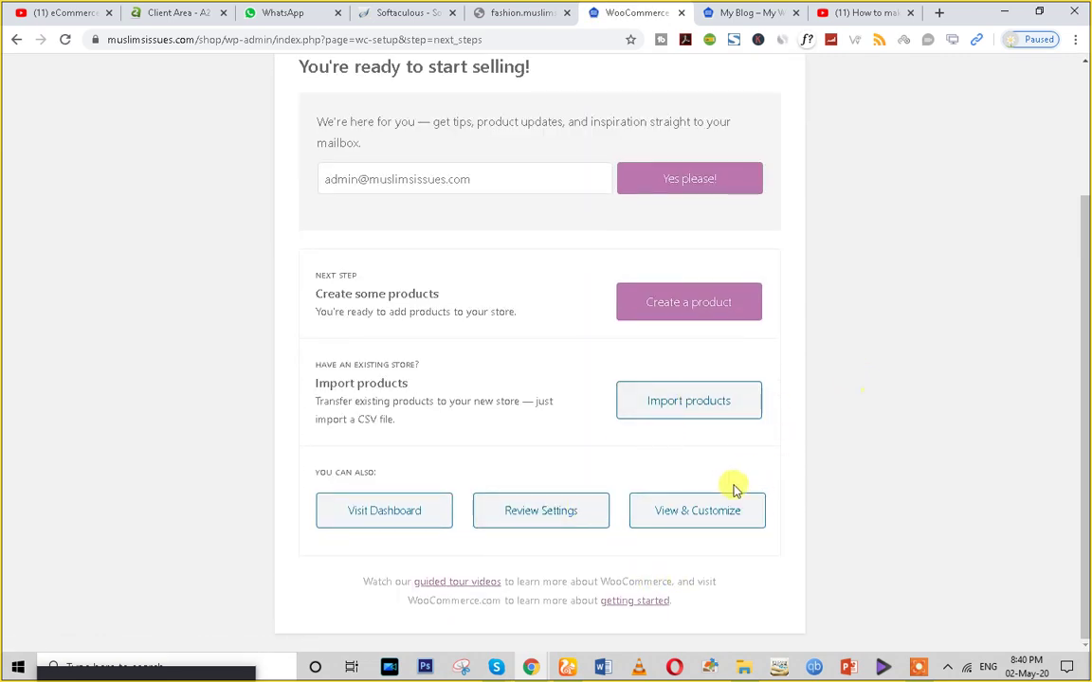
pyautogui.click(400, 516)
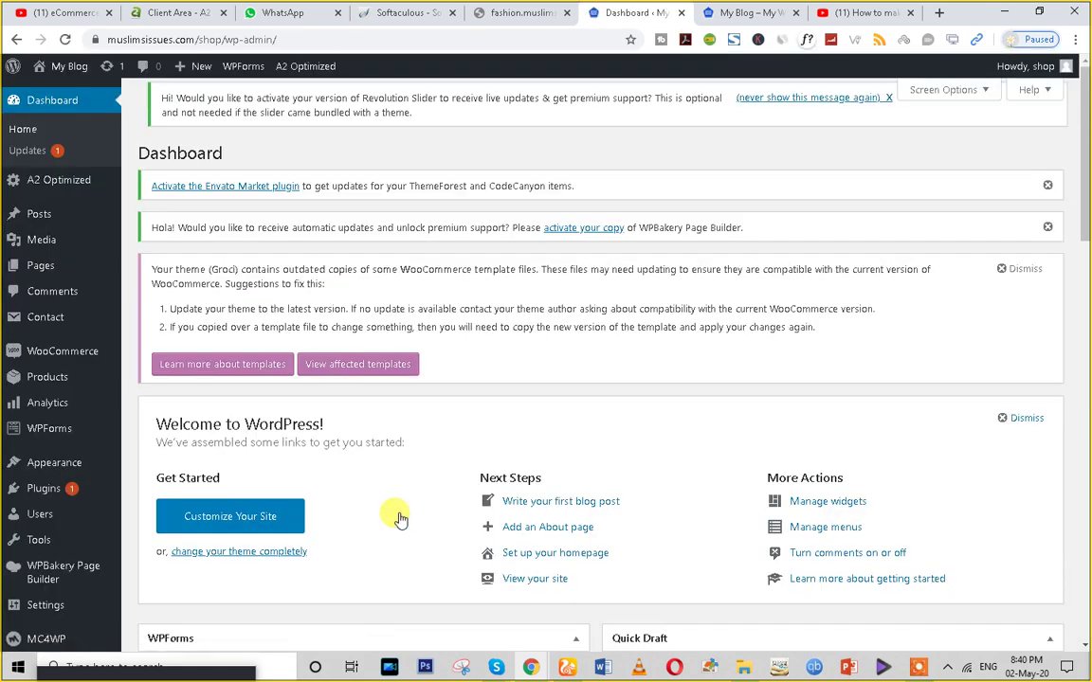
# - Dismiss the outdated WooCommerce template files notice and the Welcome to WordPress panel on the dashboard
pyautogui.click(1021, 269)
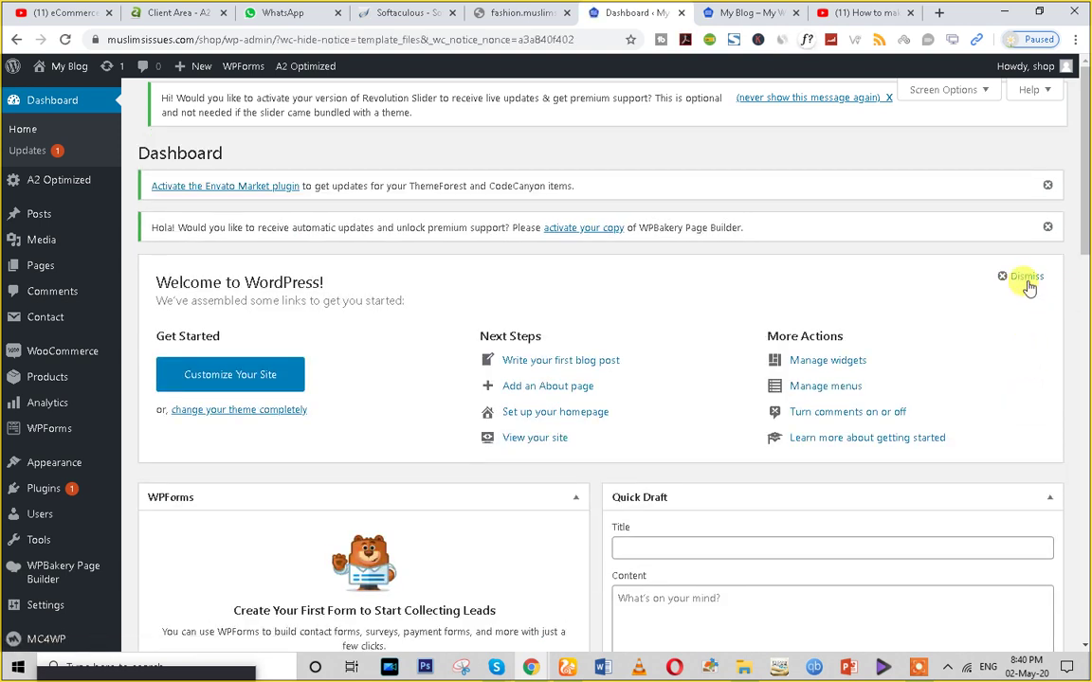
pyautogui.click(1027, 280)
pyautogui.scroll(-5, 1046, 290)
pyautogui.scroll(2, 18, 463)
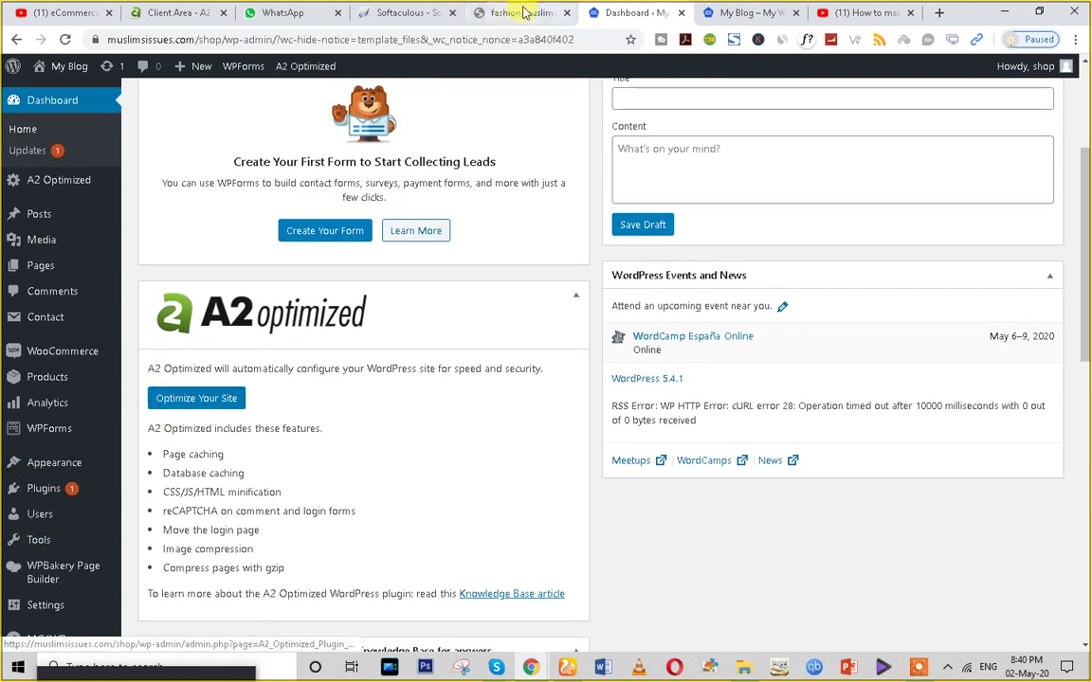
# - Reload the shop's front page and compare it with the Groci theme's live preview on Envato Market
pyautogui.click(740, 13)
pyautogui.click(66, 39)
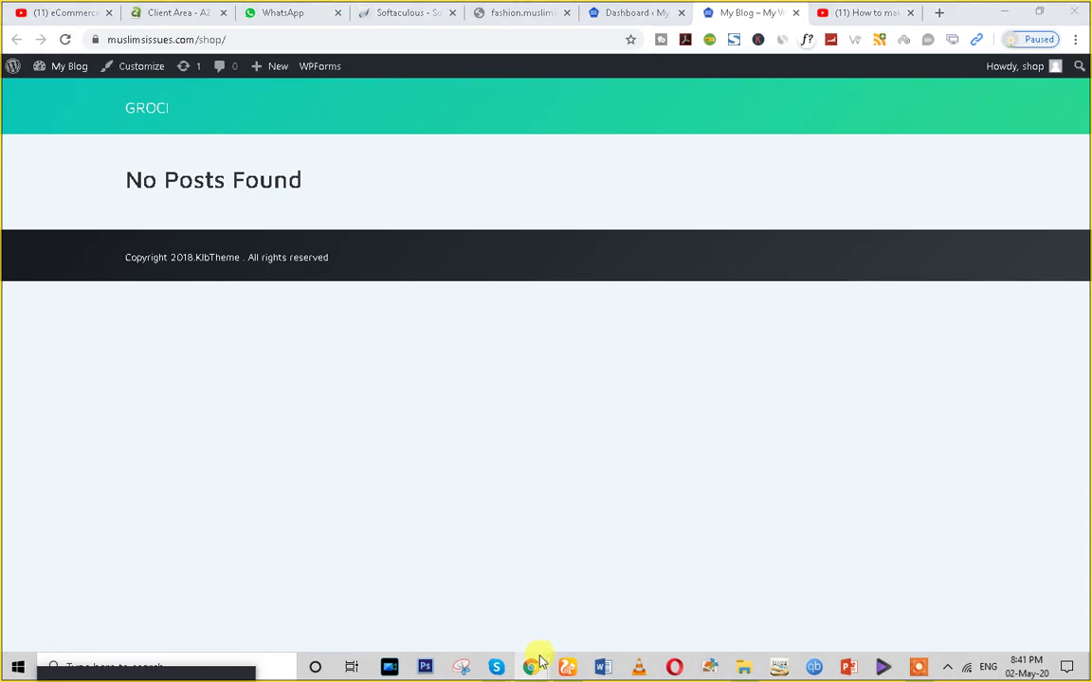
pyautogui.moveTo(535, 660)
pyautogui.click(574, 588)
pyautogui.scroll(-15, 714, 336)
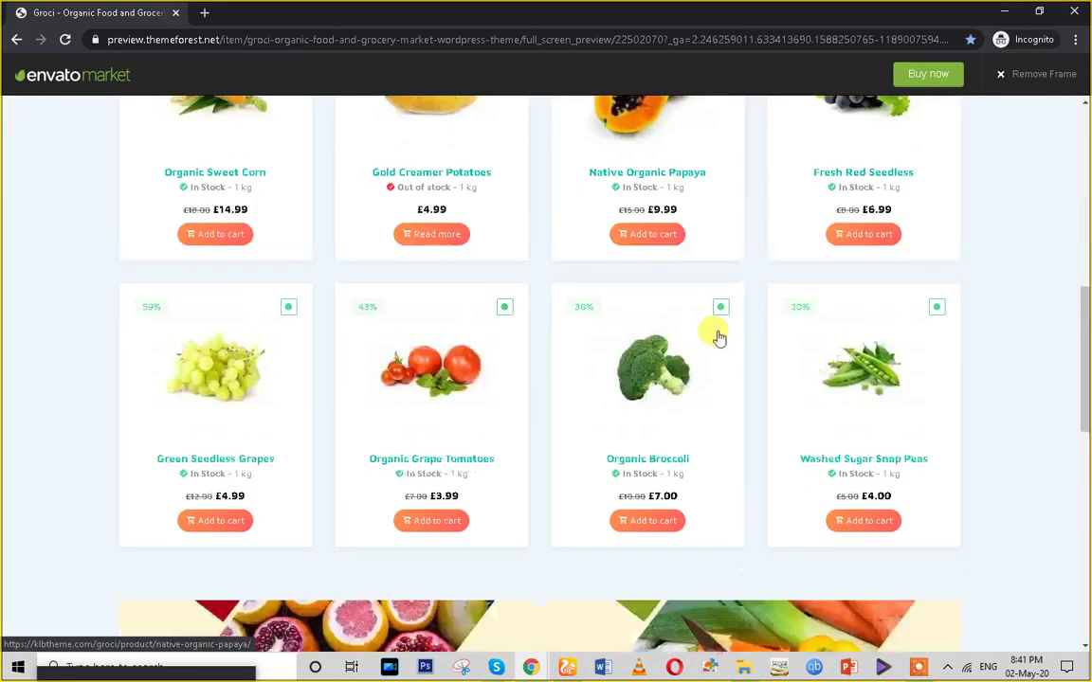
pyautogui.scroll(6, 1011, 385)
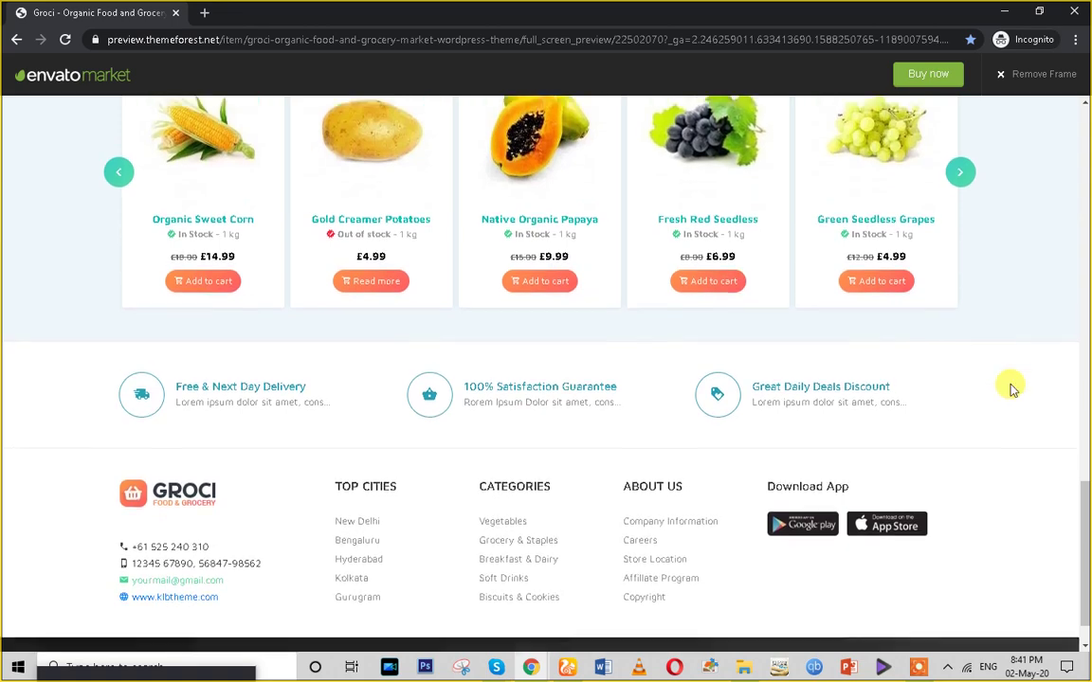
pyautogui.scroll(5, 1011, 388)
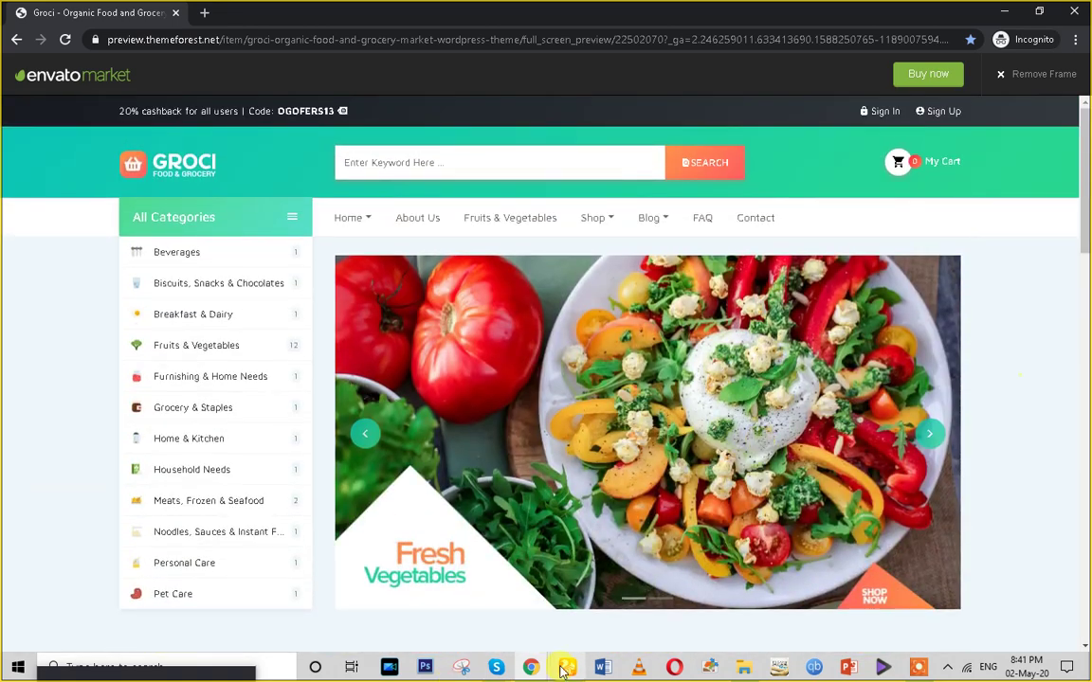
pyautogui.moveTo(531, 666)
pyautogui.click(454, 633)
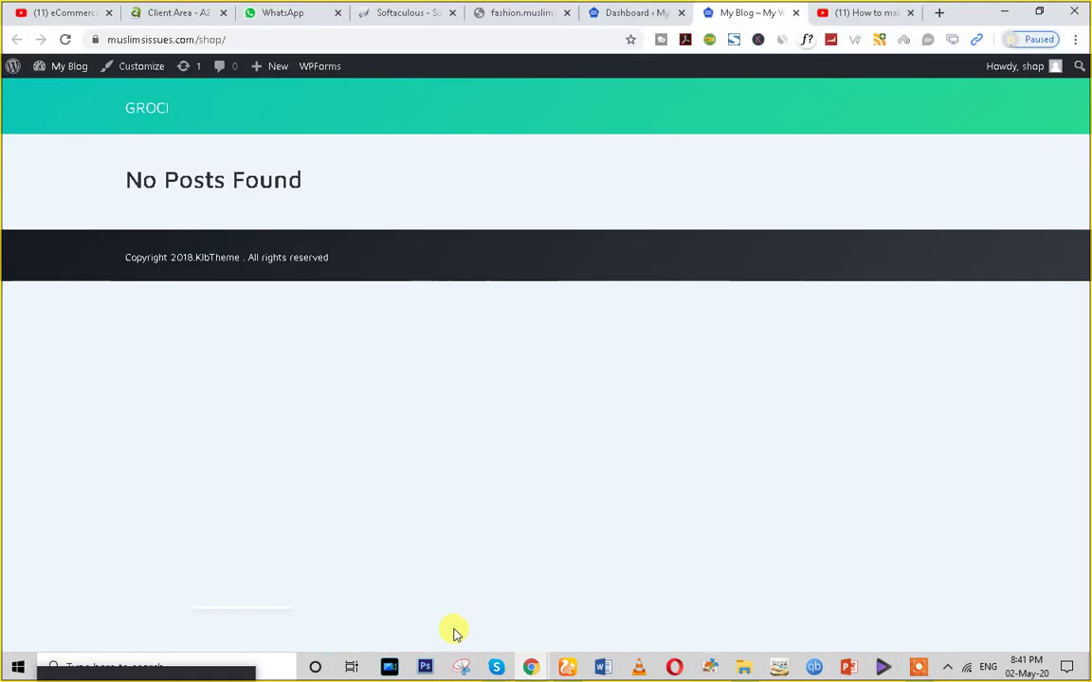
# - Run the theme's One Click Installer to import the Groci demo content into the WordPress site
pyautogui.click(633, 12)
pyautogui.click(33, 543)
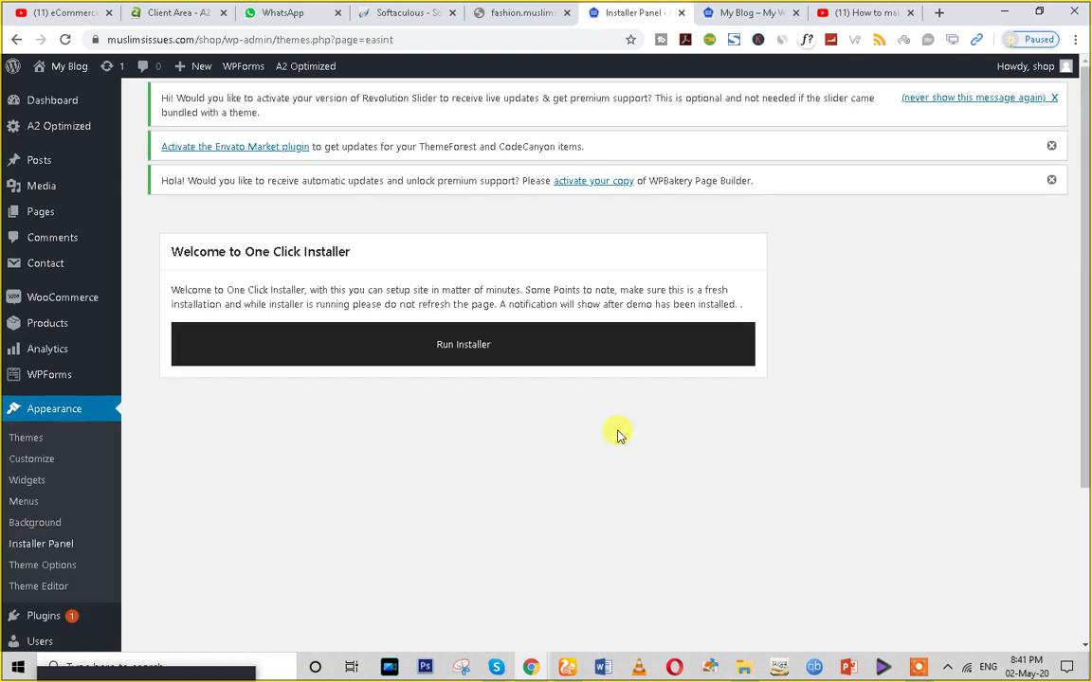
pyautogui.moveTo(177, 250); pyautogui.dragTo(360, 256)
pyautogui.click(466, 346)
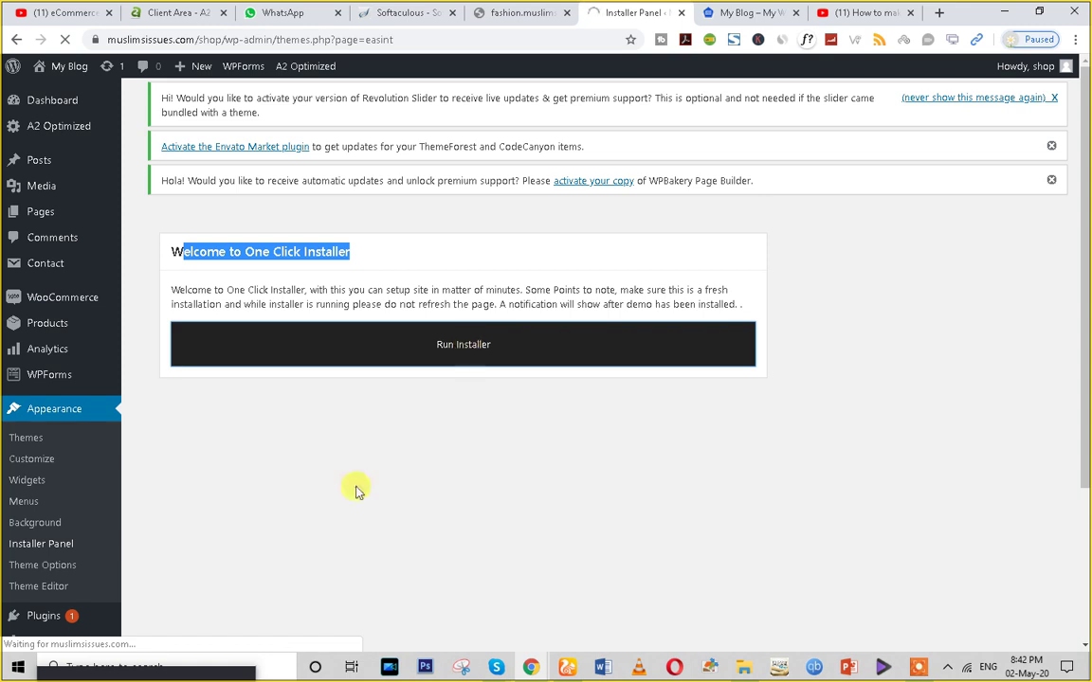
pyautogui.scroll(-3, 273, 509)
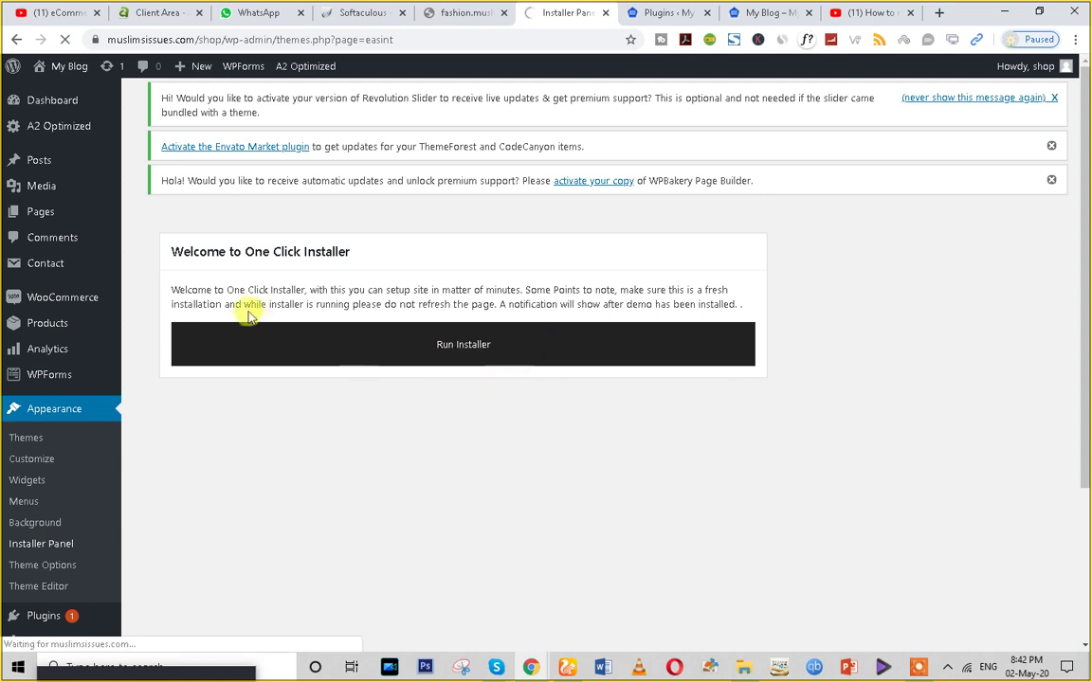
pyautogui.moveTo(178, 290); pyautogui.dragTo(441, 302)
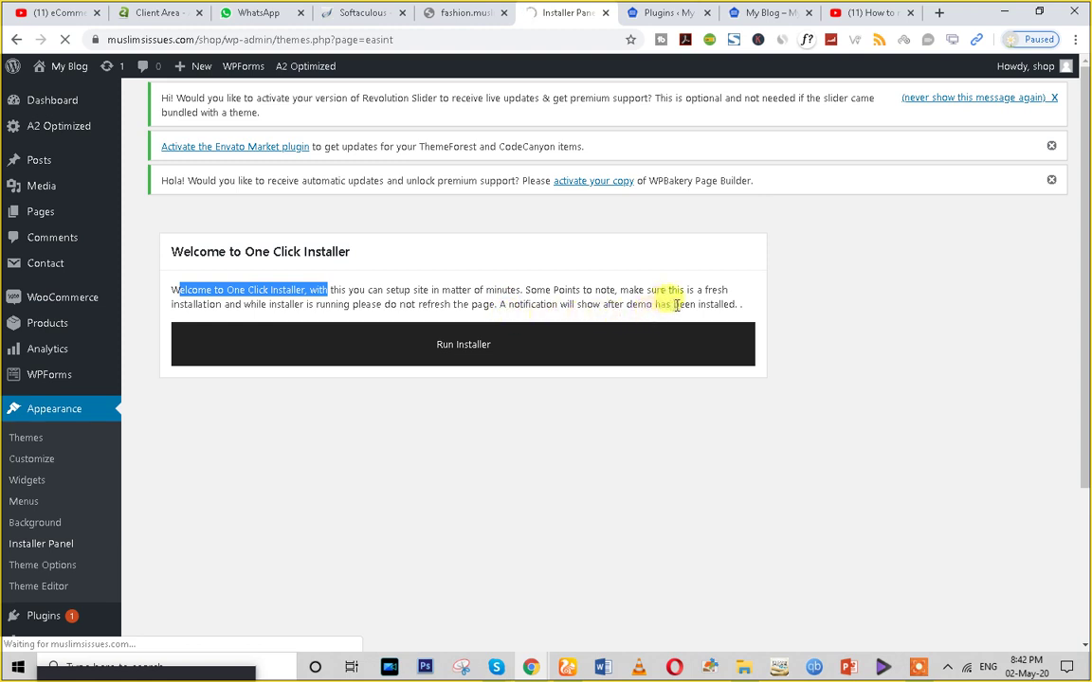
pyautogui.moveTo(741, 304); pyautogui.dragTo(173, 286)
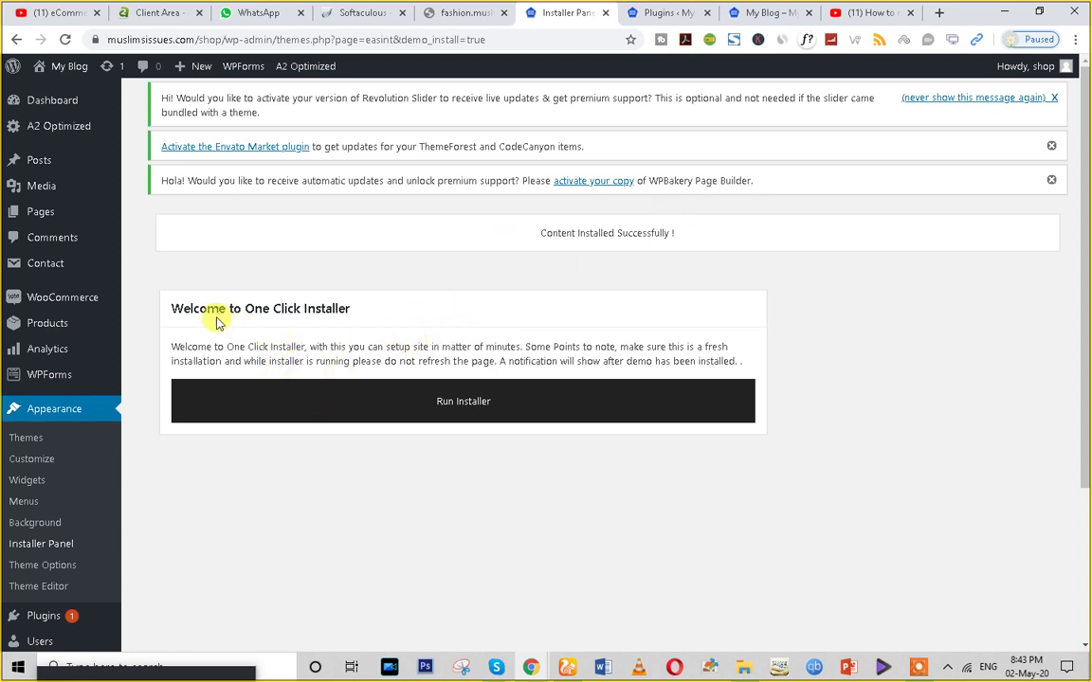
pyautogui.moveTo(190, 308); pyautogui.dragTo(465, 315)
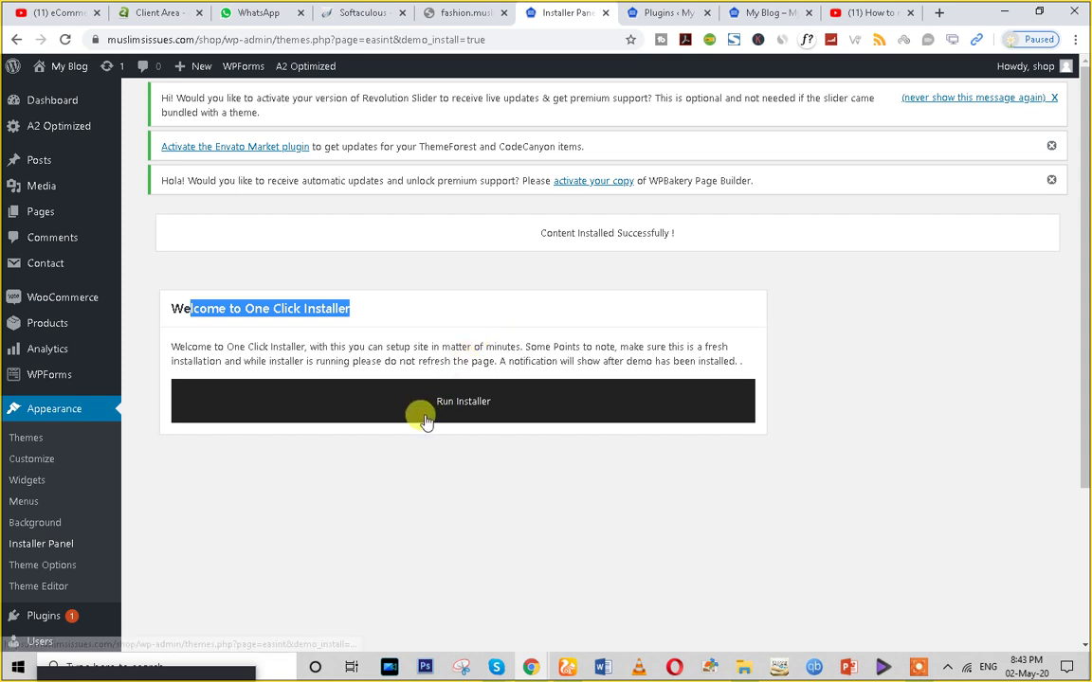
pyautogui.scroll(-3, 303, 441)
pyautogui.scroll(3, 300, 460)
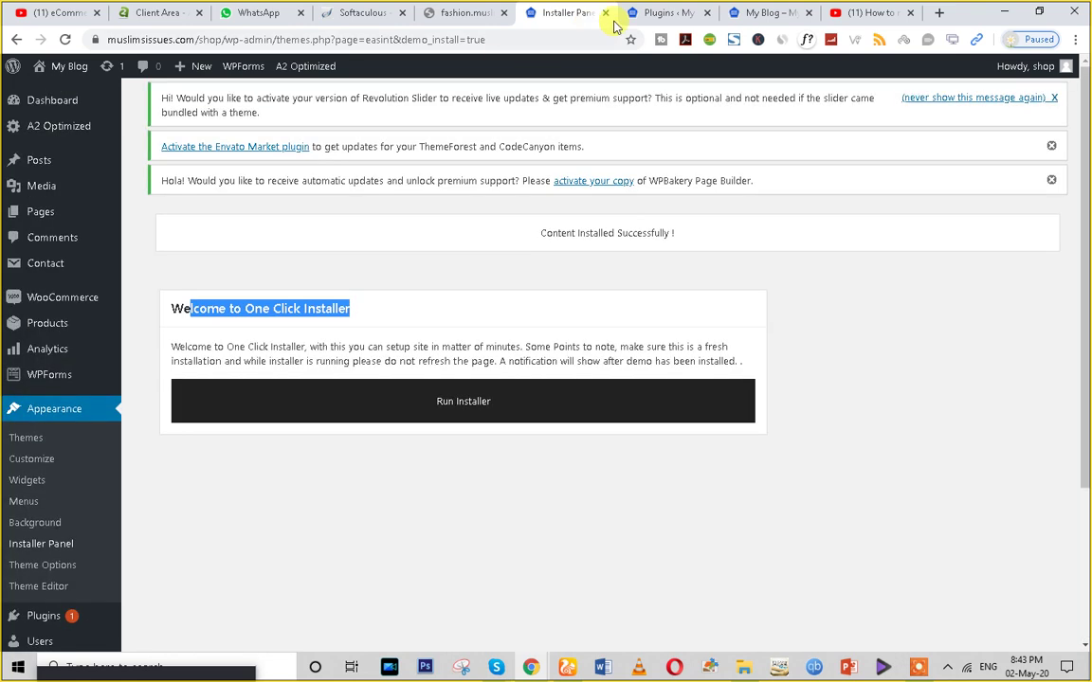
# - Reload the shop's front page and review the imported demo layout from the header and slider to the footer
pyautogui.click(666, 13)
pyautogui.click(768, 12)
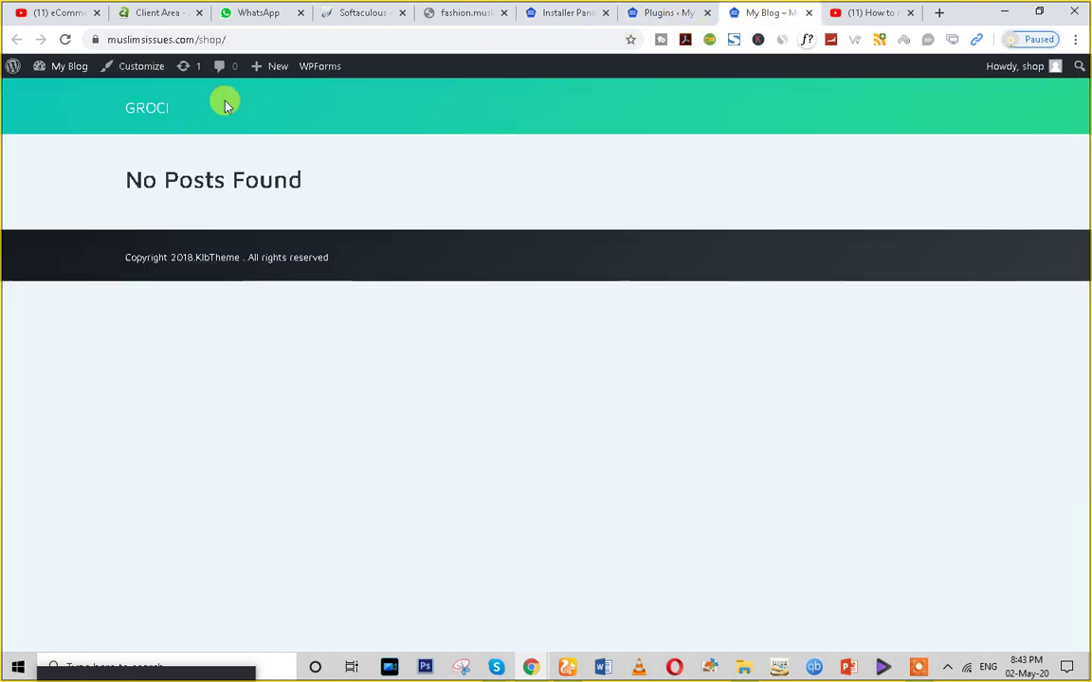
pyautogui.click(66, 39)
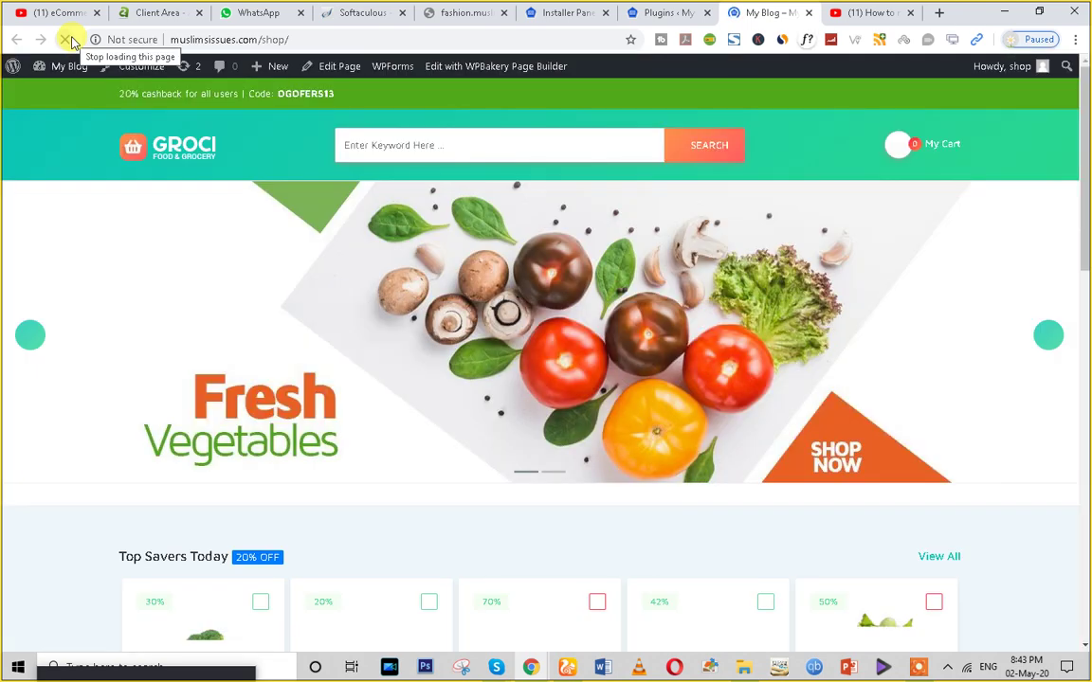
pyautogui.scroll(-3, 803, 322)
pyautogui.scroll(-8, 796, 326)
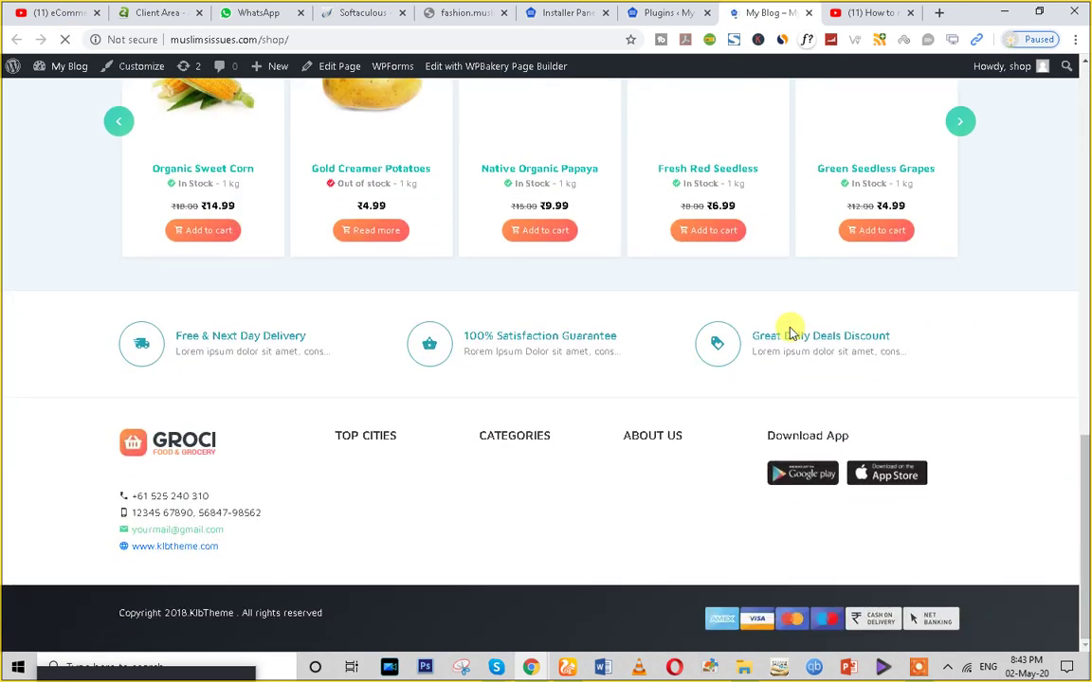
pyautogui.scroll(10, 519, 370)
pyautogui.scroll(1, 519, 371)
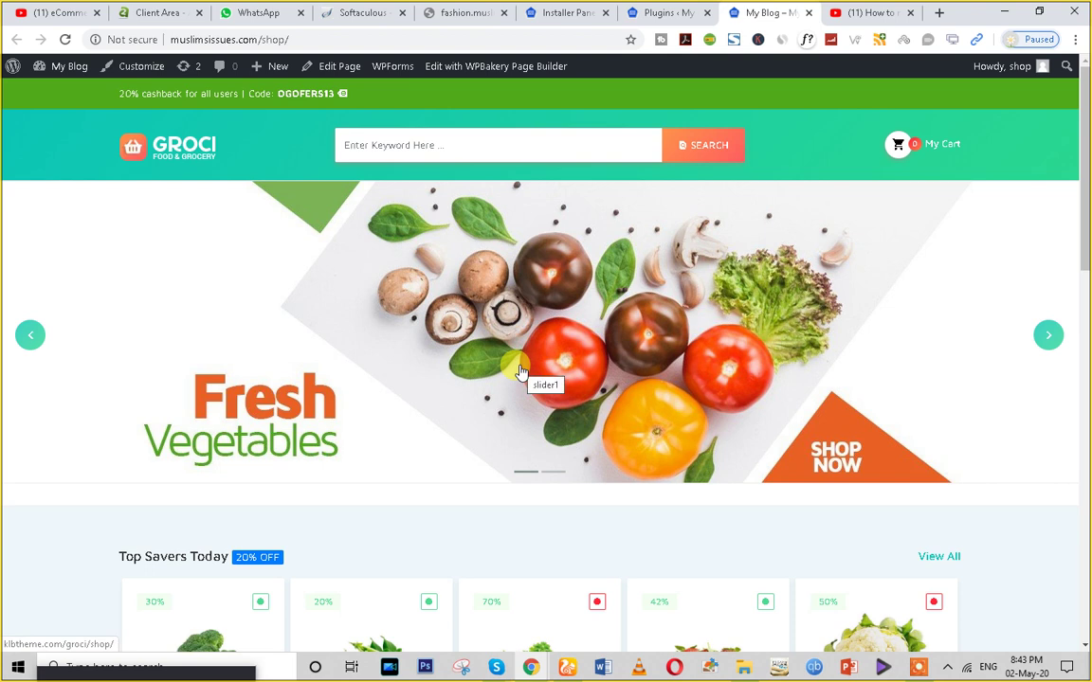
pyautogui.scroll(-4, 507, 497)
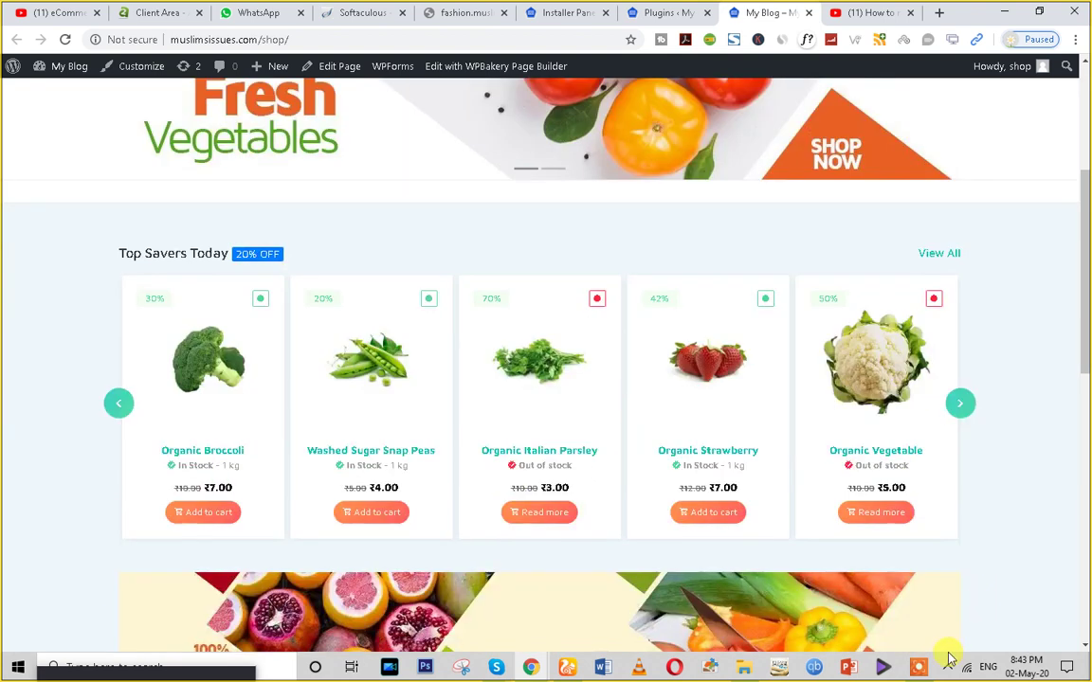
pyautogui.click(916, 668)
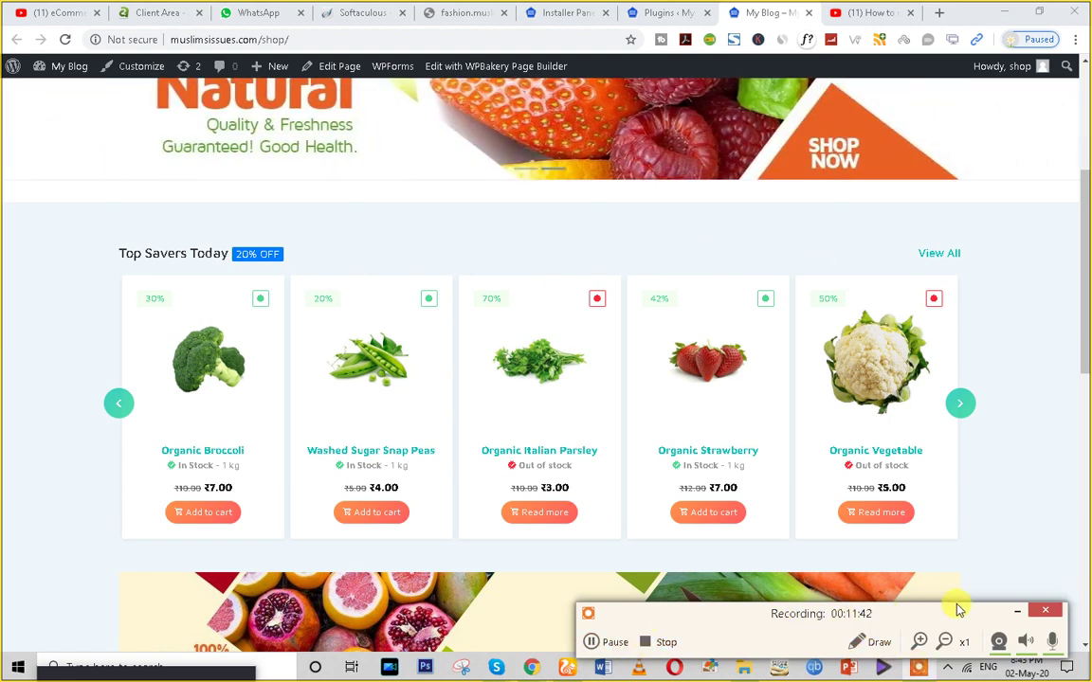
# - Compare the shop's front page with the Groci theme's live preview, from the header and slider to the product sections and footer
pyautogui.scroll(5, 536, 397)
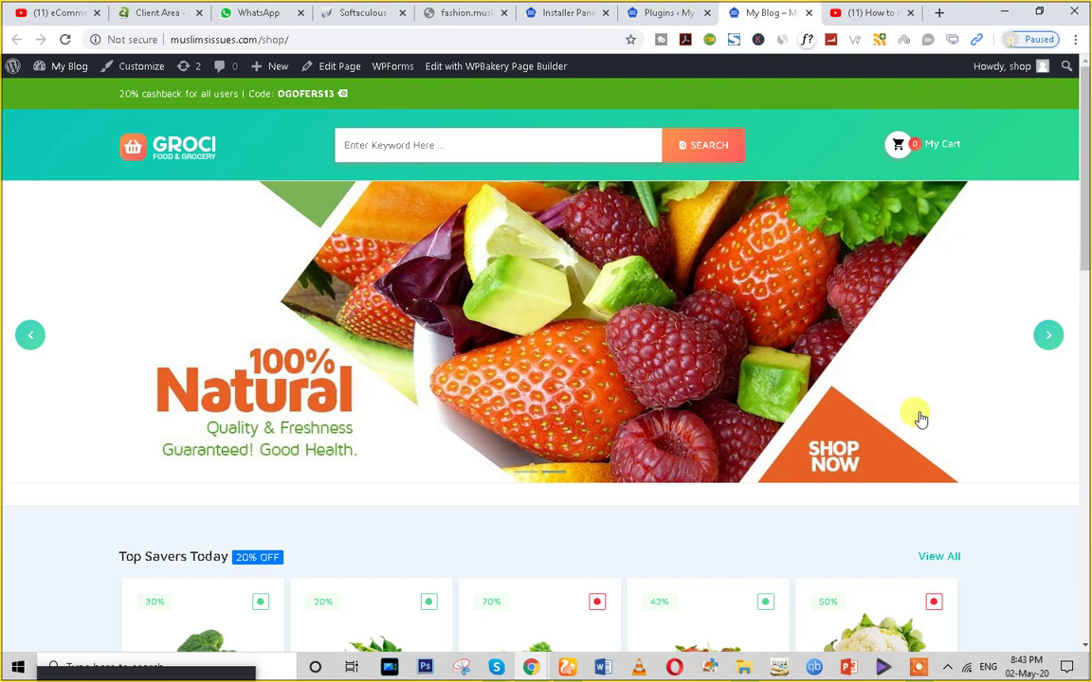
pyautogui.click(309, 39)
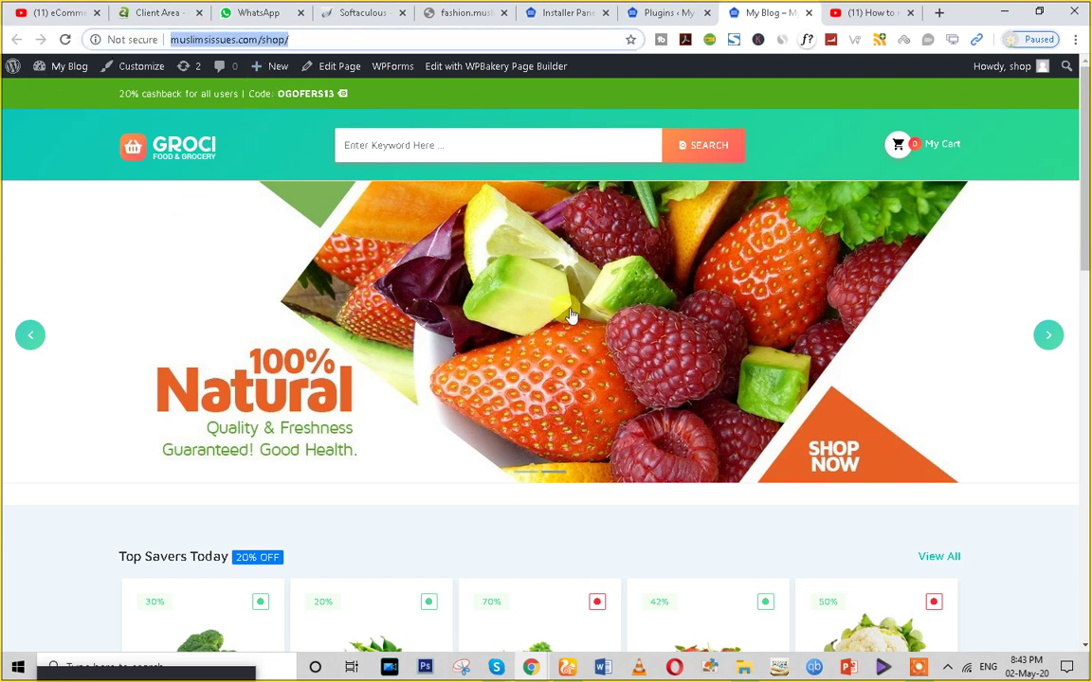
pyautogui.scroll(-10, 572, 315)
pyautogui.click(535, 666)
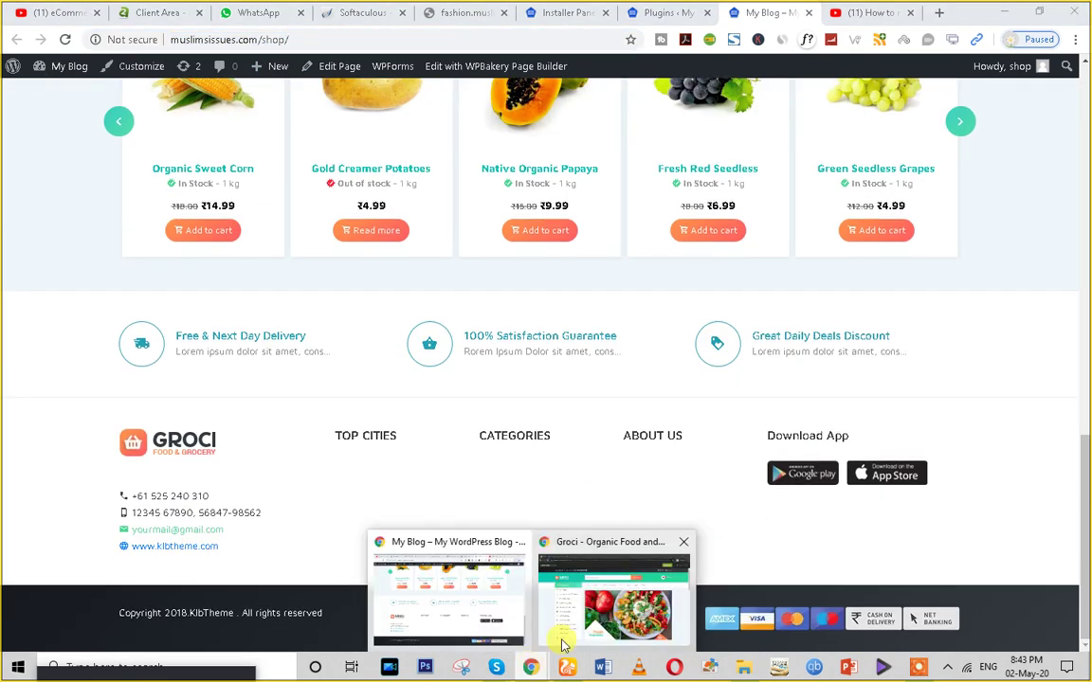
pyautogui.click(562, 646)
pyautogui.scroll(-10, 555, 365)
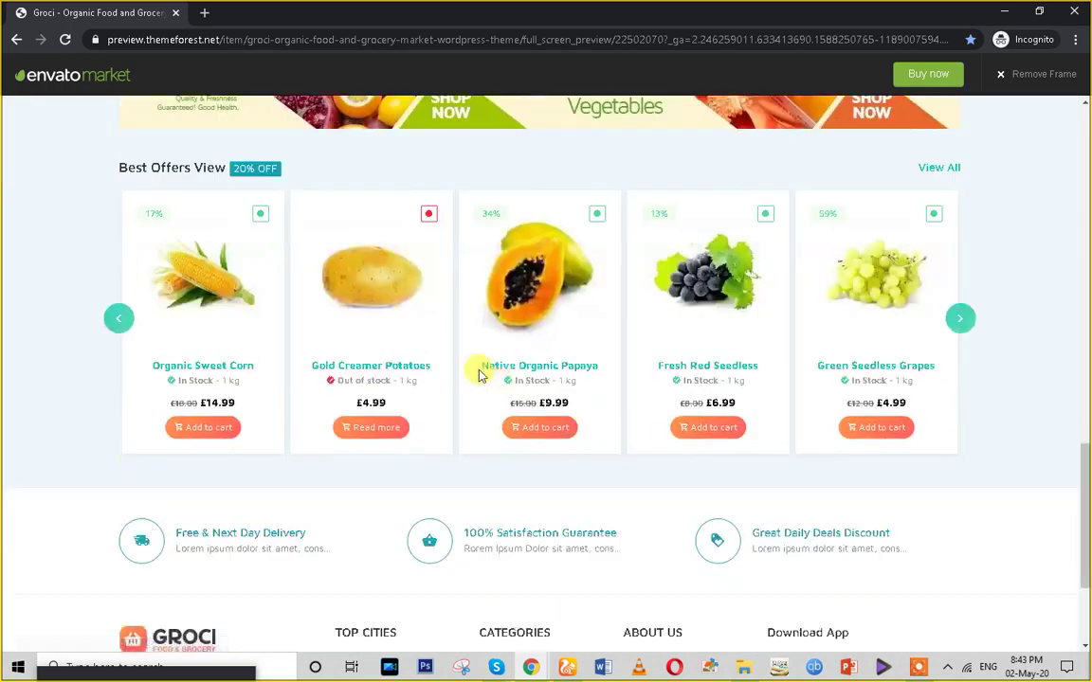
pyautogui.scroll(10, 479, 375)
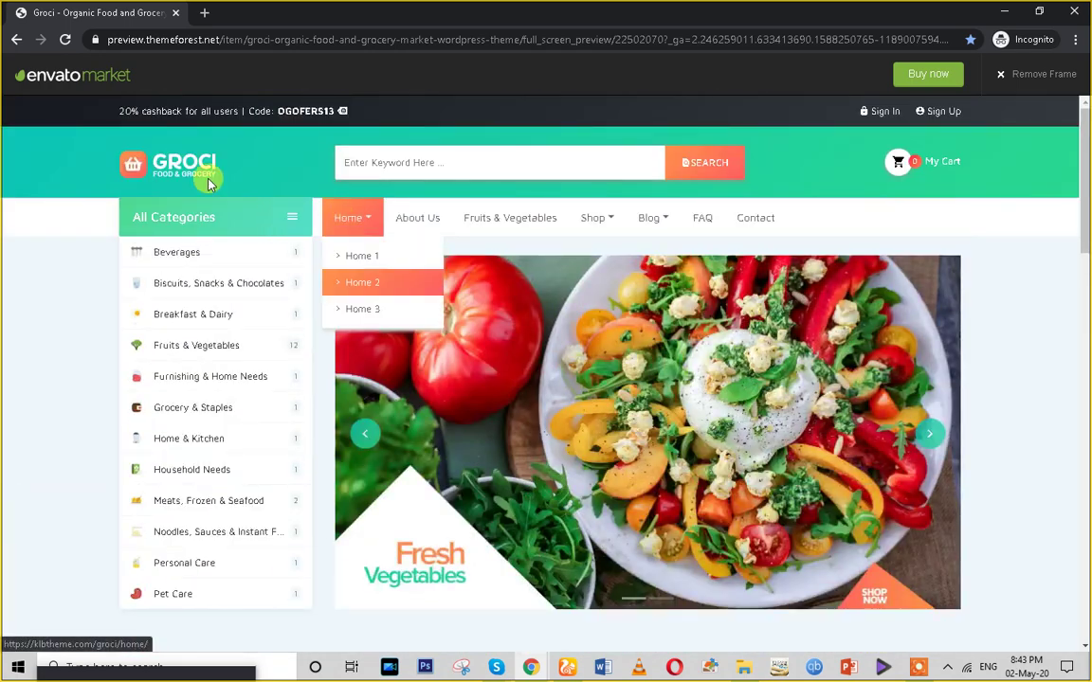
pyautogui.scroll(-10, 519, 358)
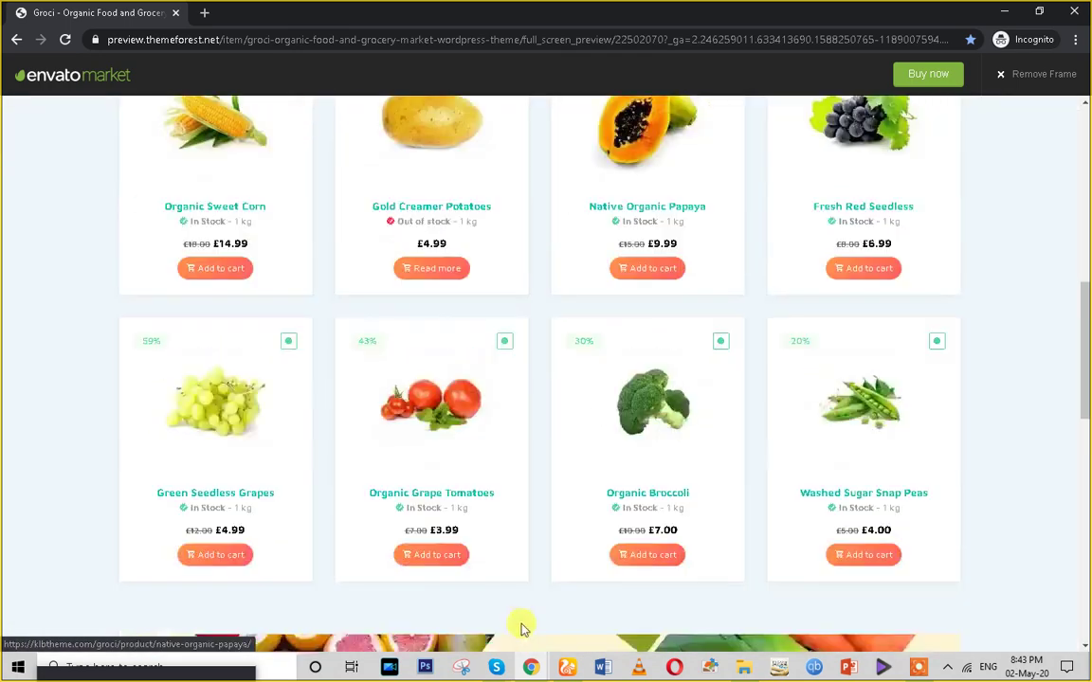
pyautogui.scroll(-1, 520, 628)
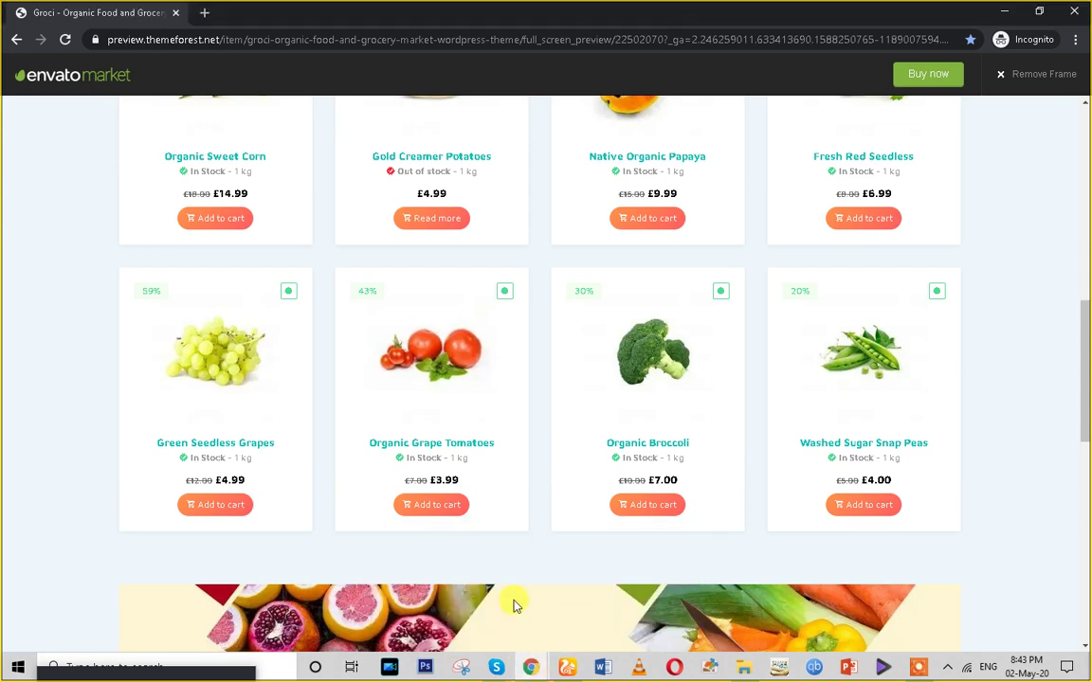
pyautogui.moveTo(531, 667)
pyautogui.click(479, 610)
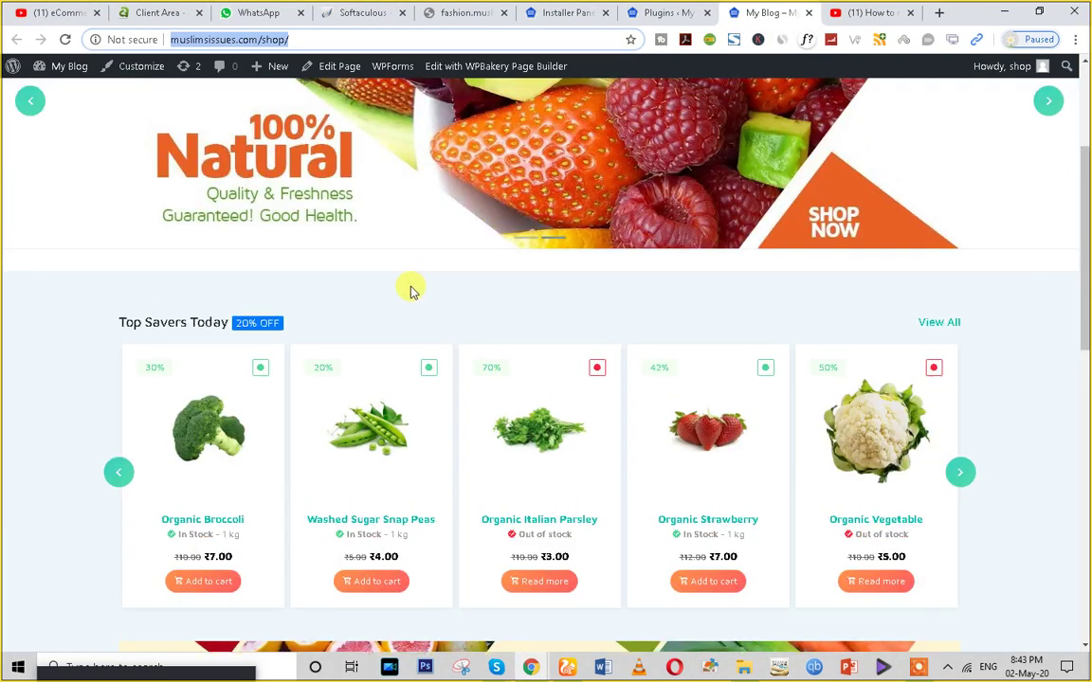
# - Return to the shop's home page through the Groci logo and look over its header and slider
pyautogui.scroll(5, 411, 291)
pyautogui.click(185, 164)
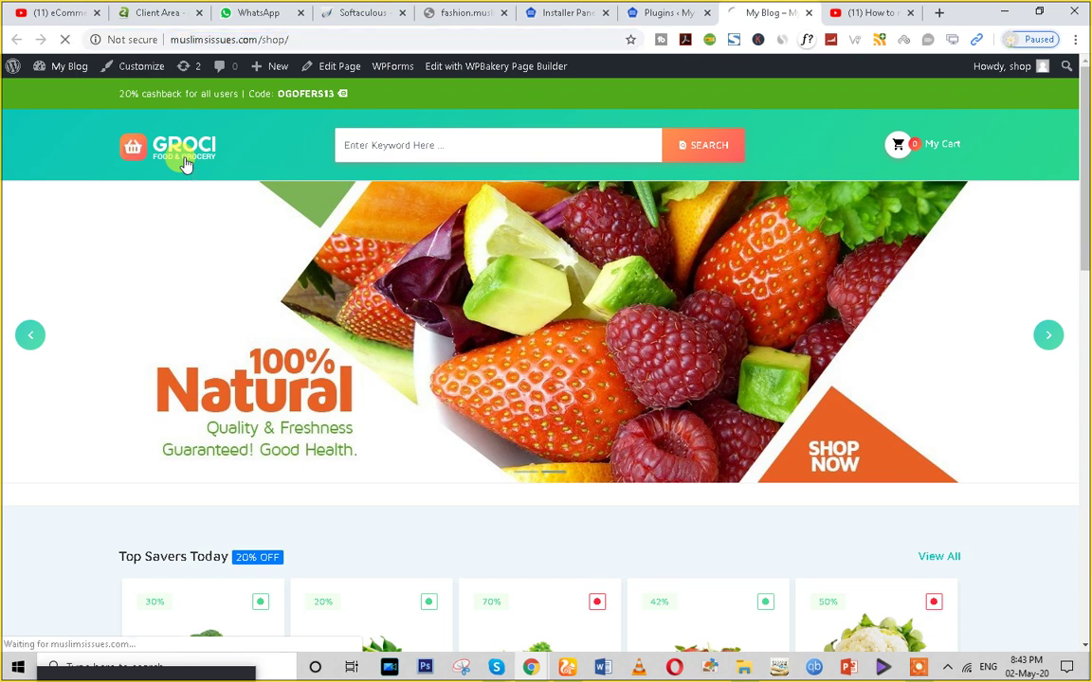
pyautogui.scroll(-1, 630, 173)
pyautogui.scroll(1, 631, 174)
# - Open the list of all WordPress pages and review the imported entries down to the last Shop page
pyautogui.click(585, 11)
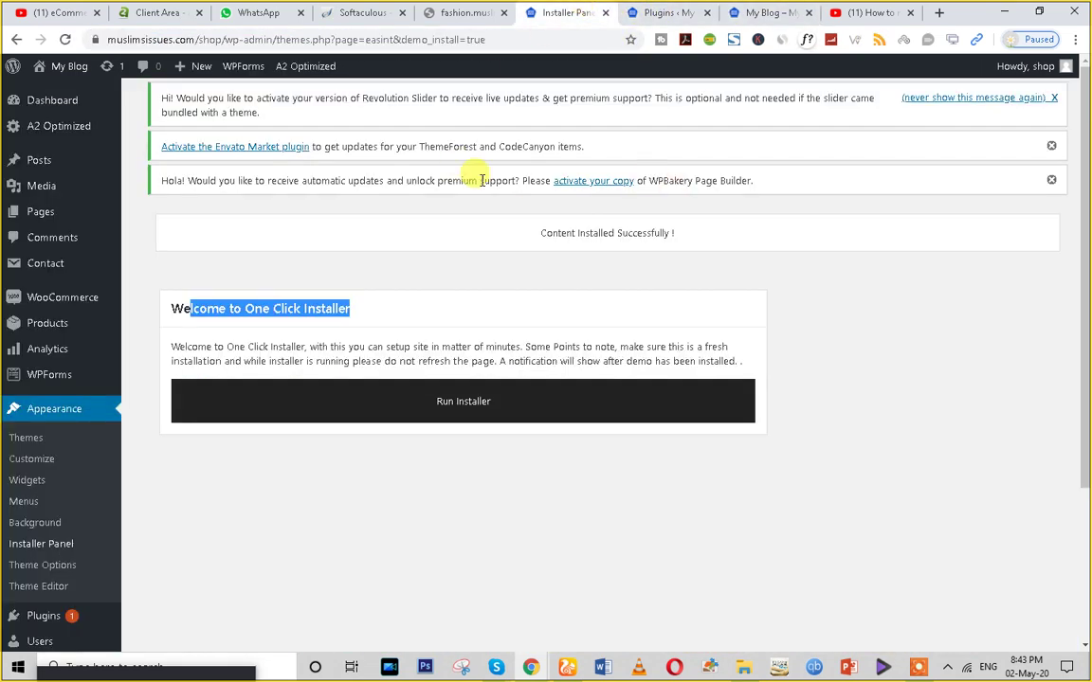
pyautogui.click(45, 210)
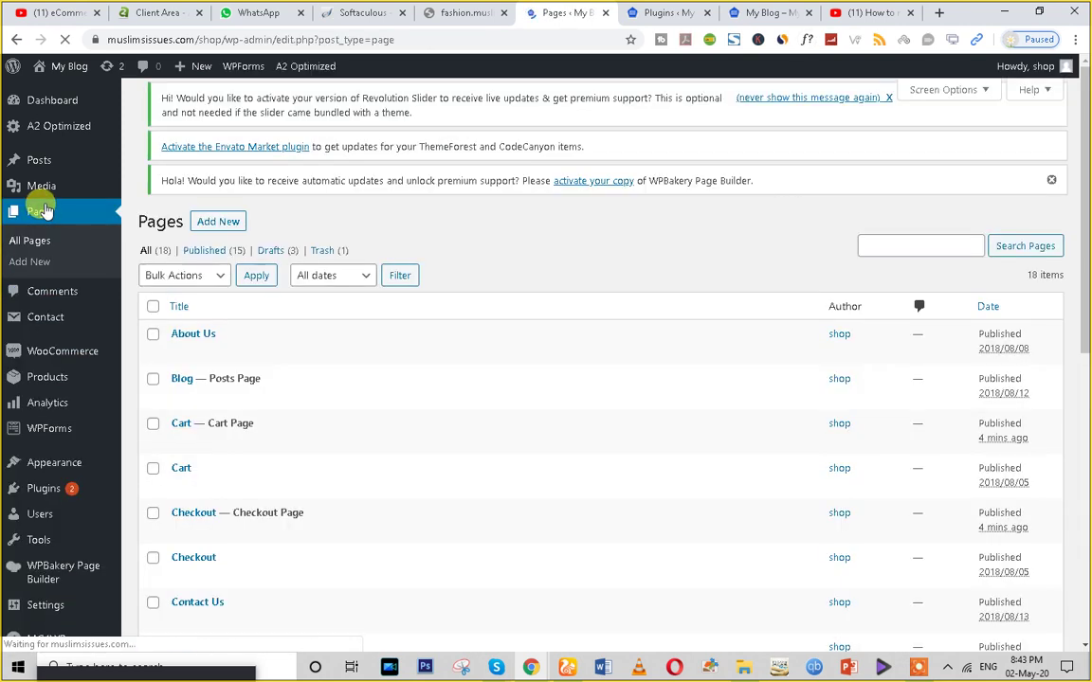
pyautogui.scroll(-3, 385, 487)
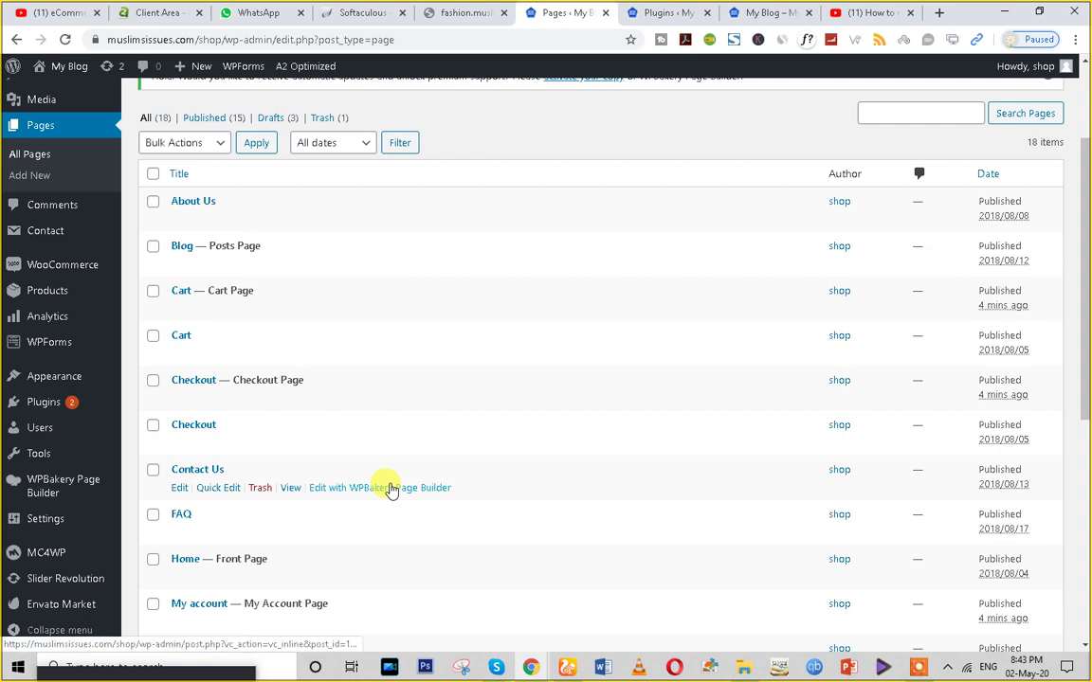
pyautogui.scroll(-3, 385, 487)
pyautogui.scroll(-2, 219, 366)
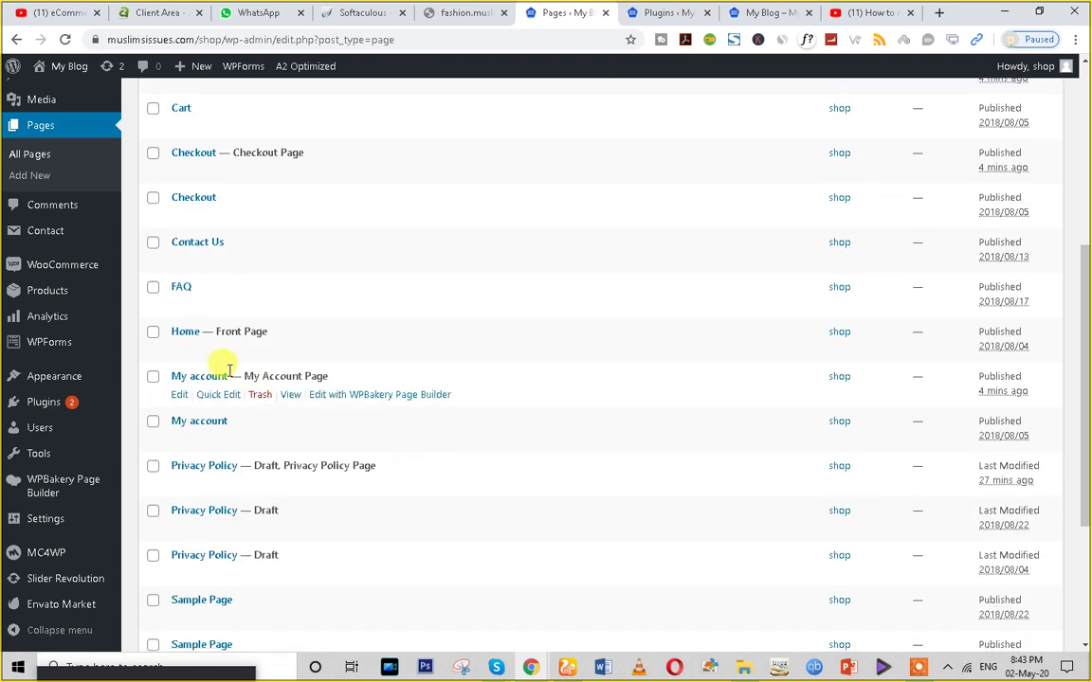
pyautogui.scroll(-2, 232, 334)
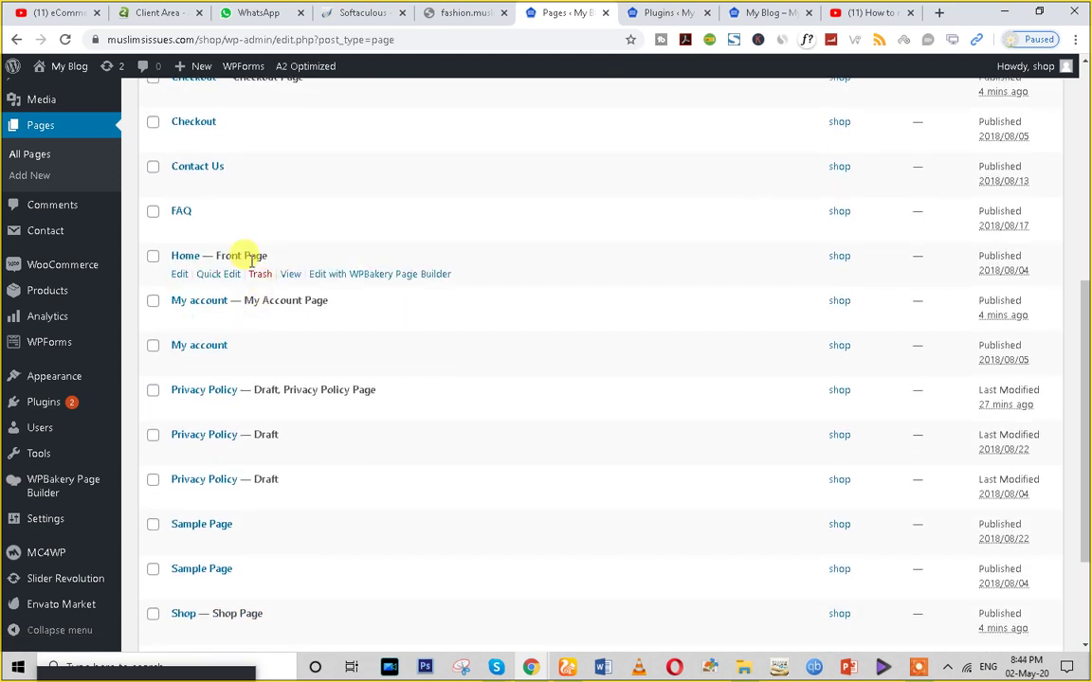
pyautogui.scroll(-3, 247, 473)
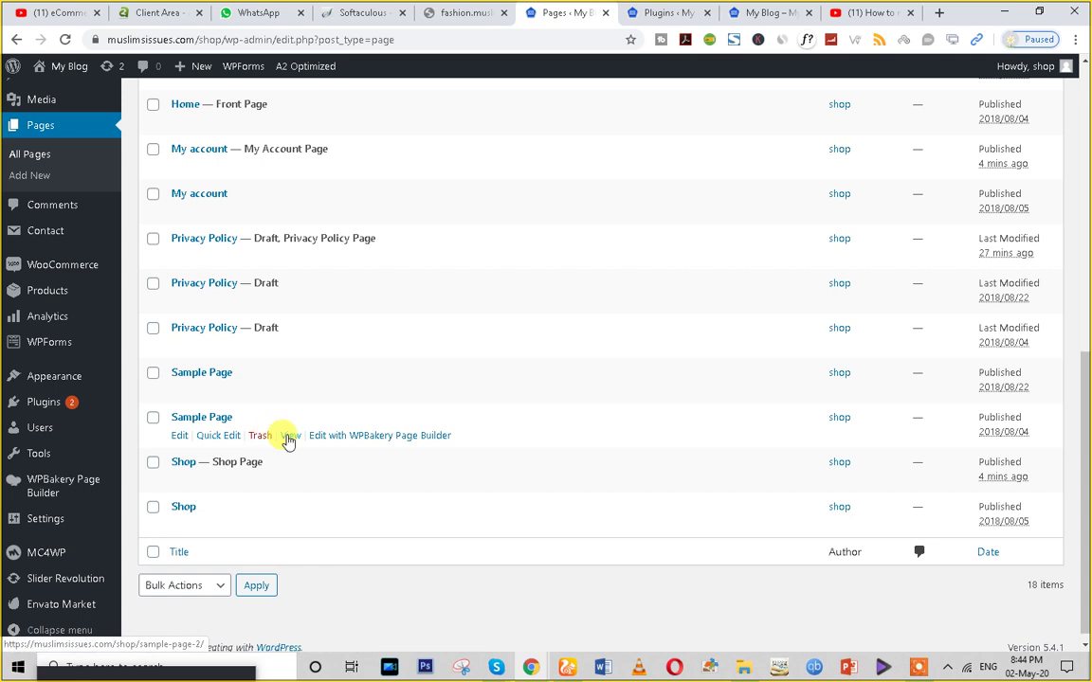
# - View the Sample Page published 2018/08/04 and the assigned Shop Page in separate new browser tabs
pyautogui.rightClick(289, 437)
pyautogui.click(306, 447)
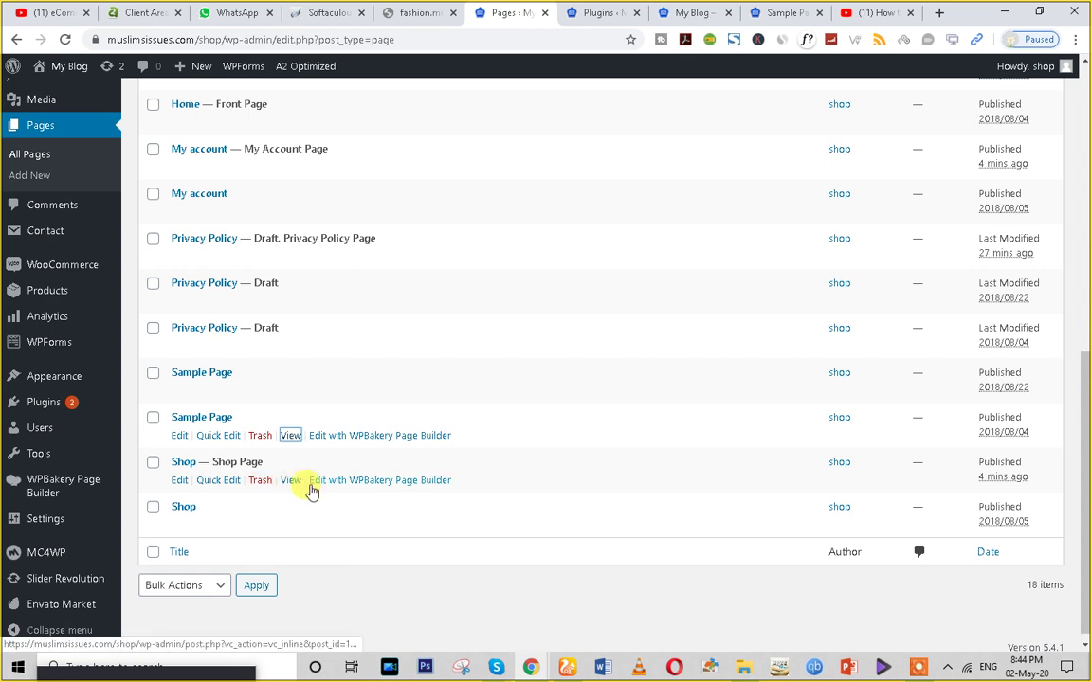
pyautogui.rightClick(293, 482)
pyautogui.click(308, 490)
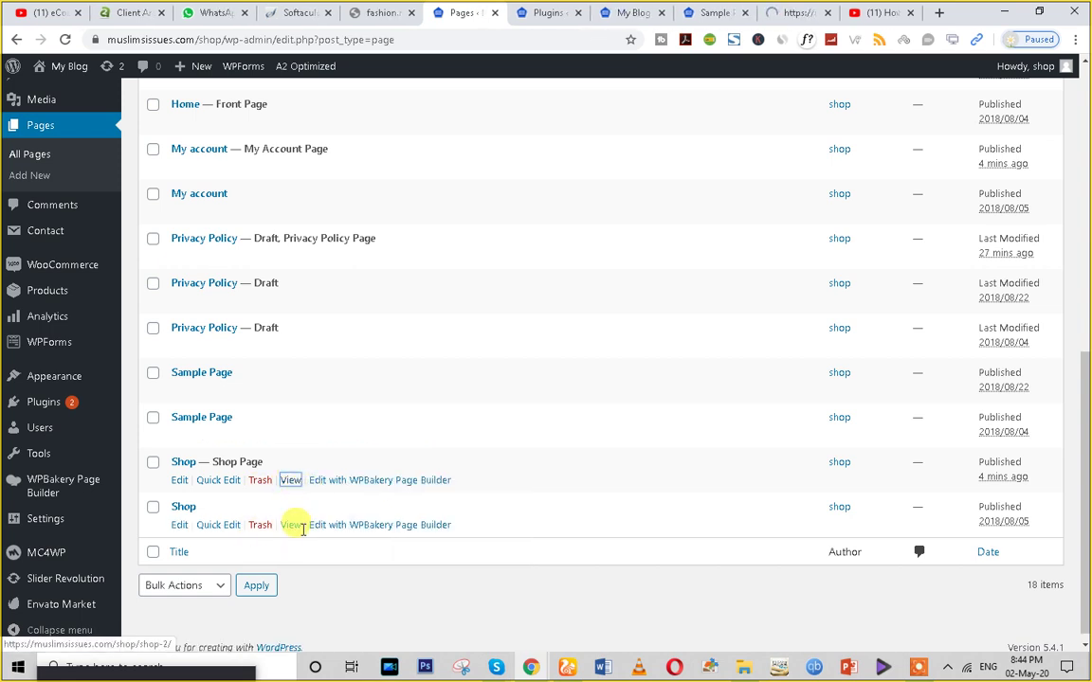
pyautogui.scroll(1, 249, 488)
pyautogui.scroll(1, 240, 484)
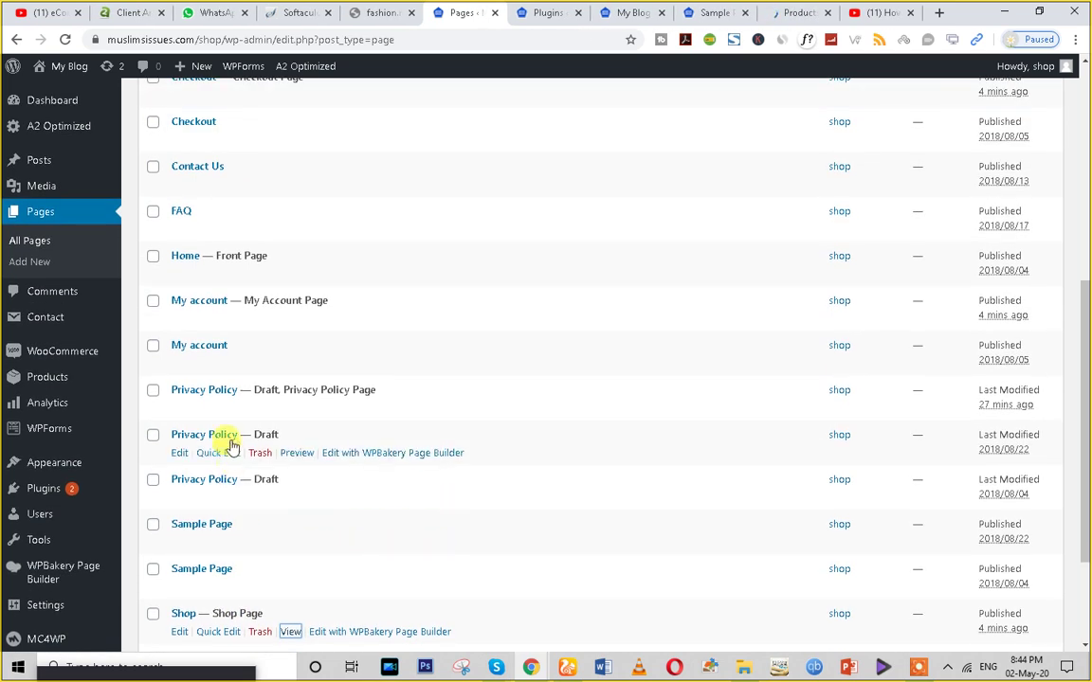
pyautogui.scroll(2, 236, 278)
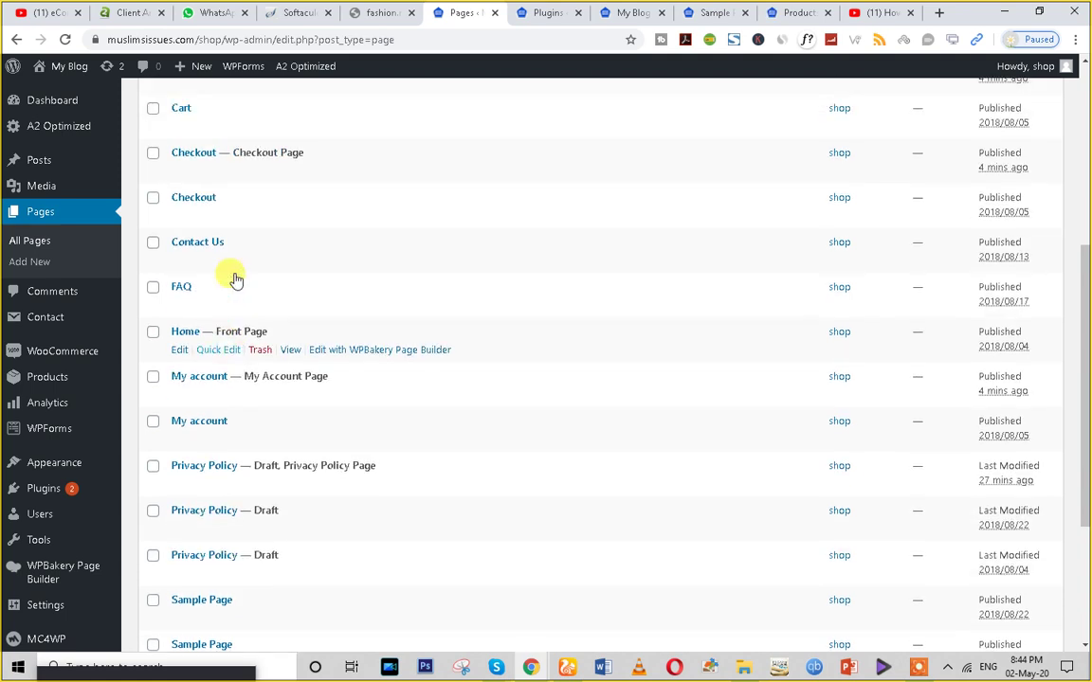
pyautogui.scroll(2, 236, 279)
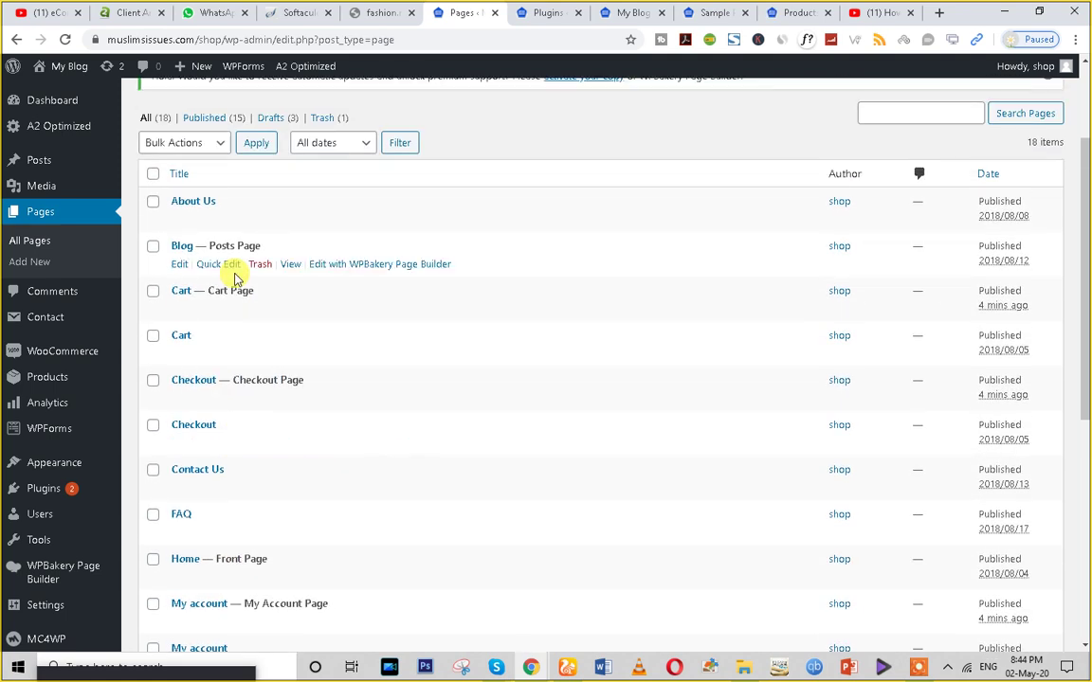
# - Go back past the installed plugins to the shop's front page and look through its sections once more
pyautogui.click(559, 12)
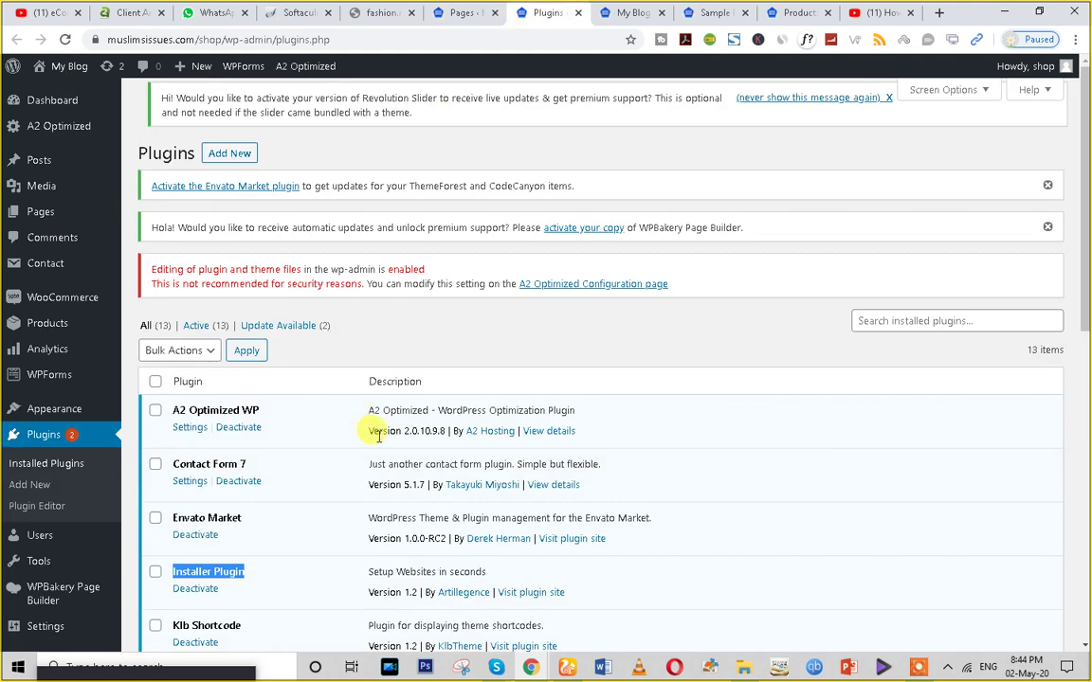
pyautogui.click(629, 12)
pyautogui.scroll(-7, 501, 270)
pyautogui.scroll(4, 497, 268)
pyautogui.scroll(-4, 497, 268)
pyautogui.scroll(7, 498, 268)
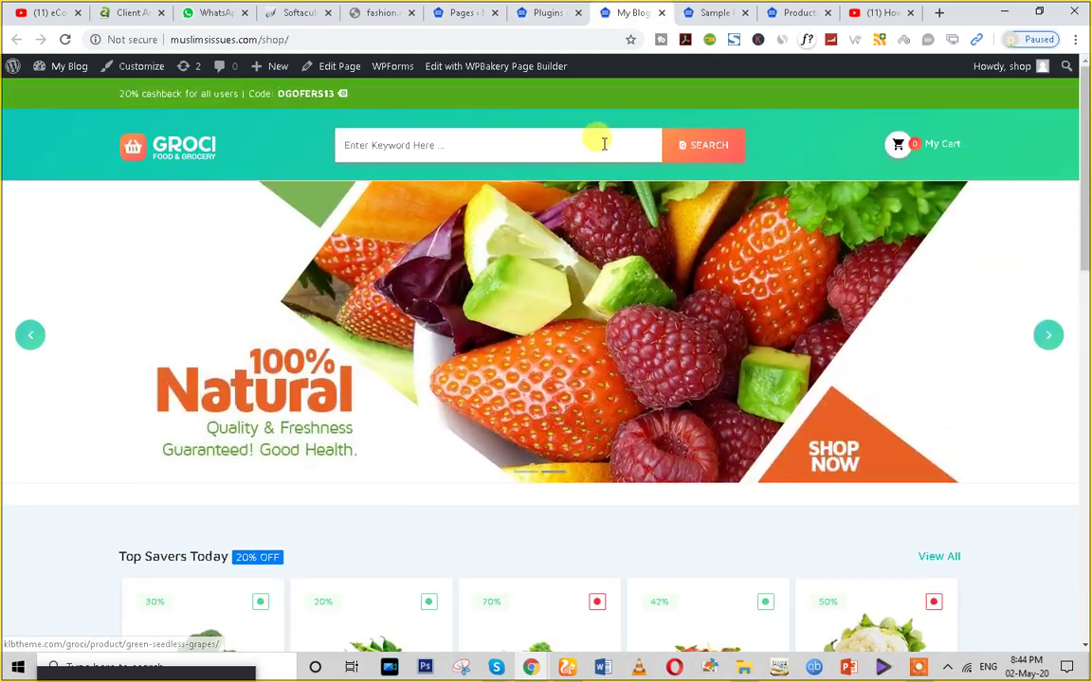
# - Look over the example text on the opened Sample Page and close its browser tab
pyautogui.click(705, 19)
pyautogui.scroll(-2, 485, 349)
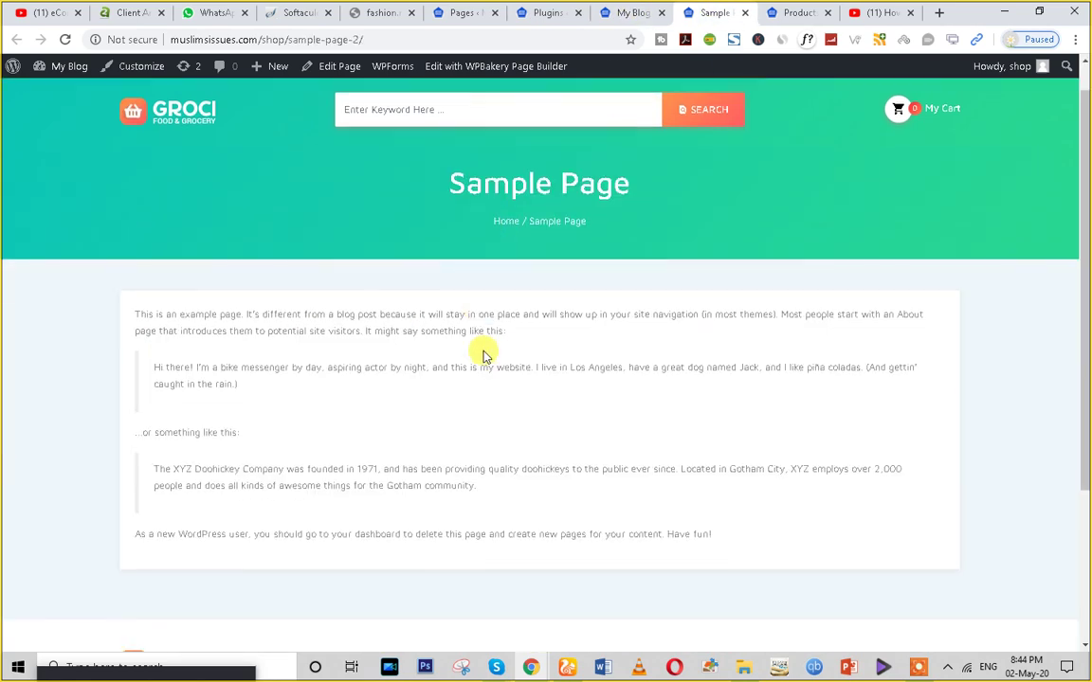
pyautogui.scroll(2, 483, 351)
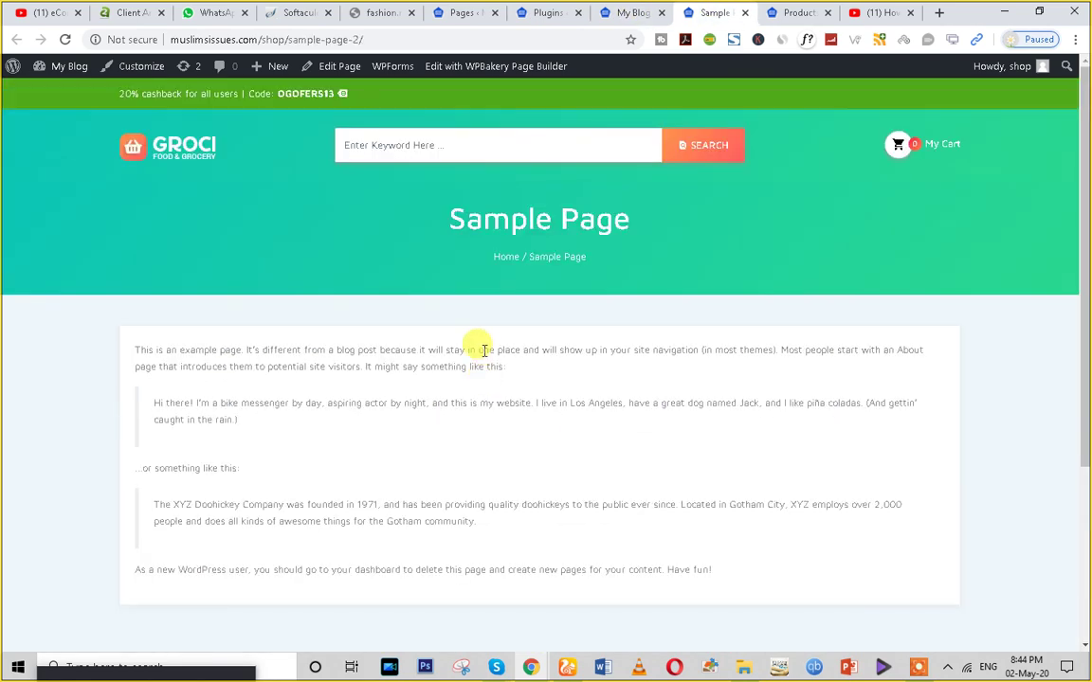
pyautogui.click(746, 13)
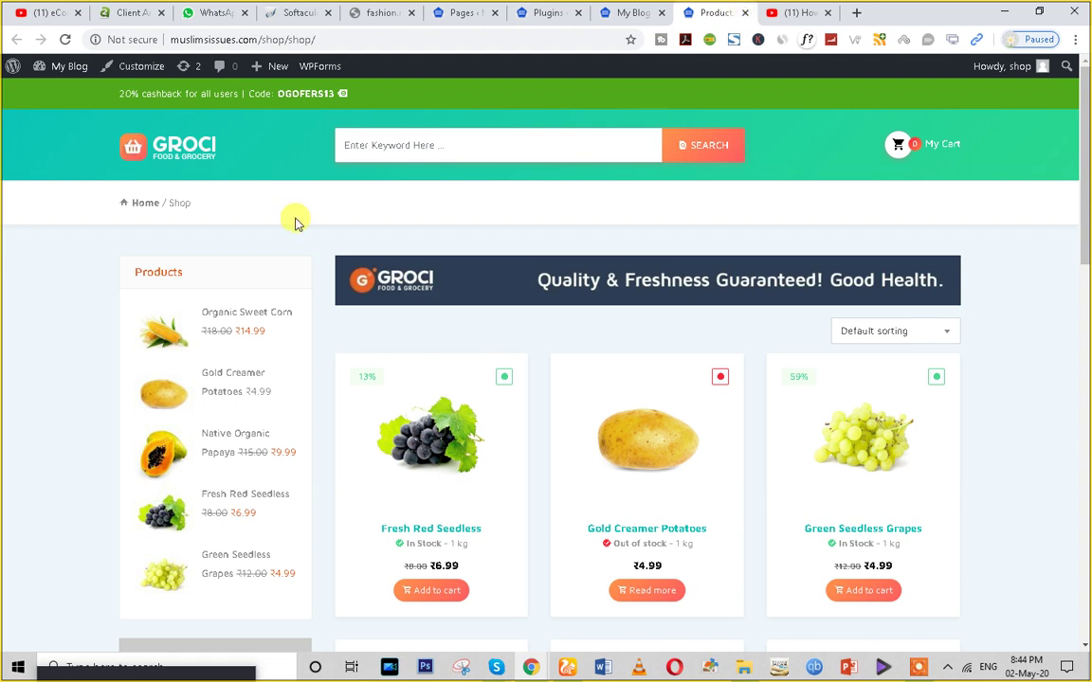
# - Compare the shop's Products page with the theme preview's menu and category header, and return to the WordPress Pages list
pyautogui.click(617, 645)
pyautogui.scroll(10, 650, 377)
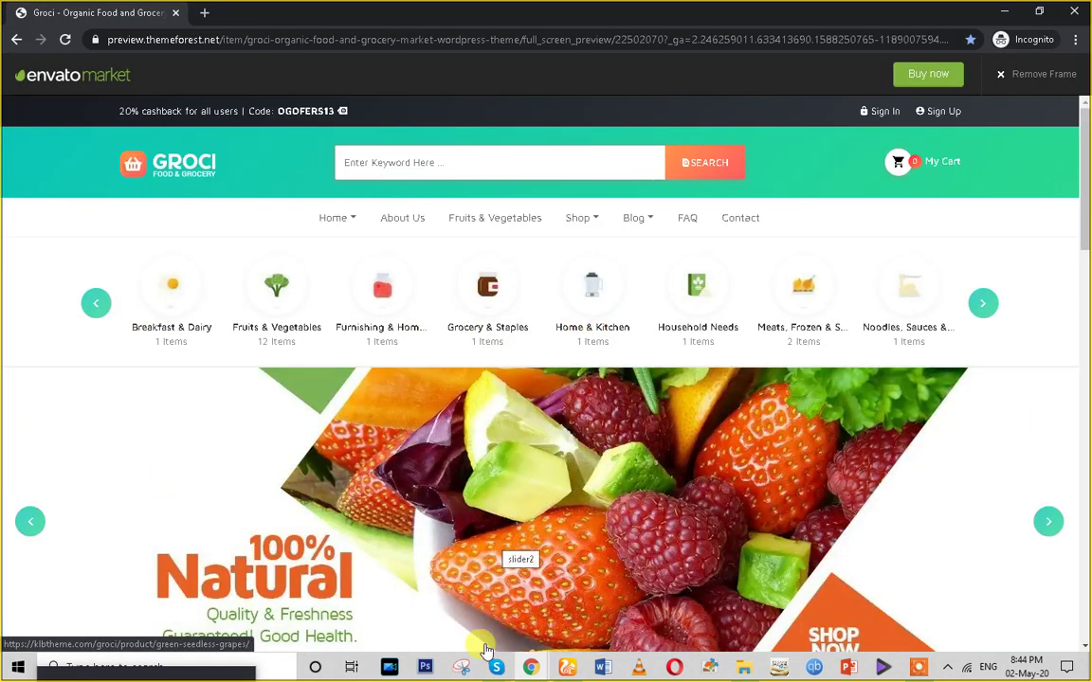
pyautogui.click(453, 597)
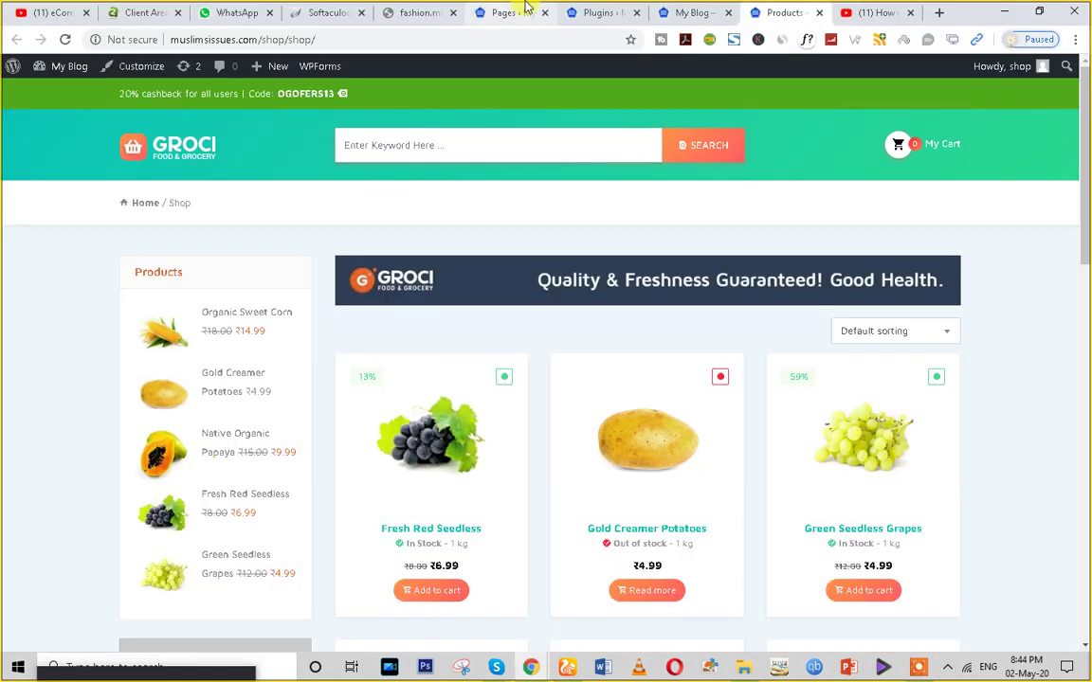
pyautogui.click(524, 12)
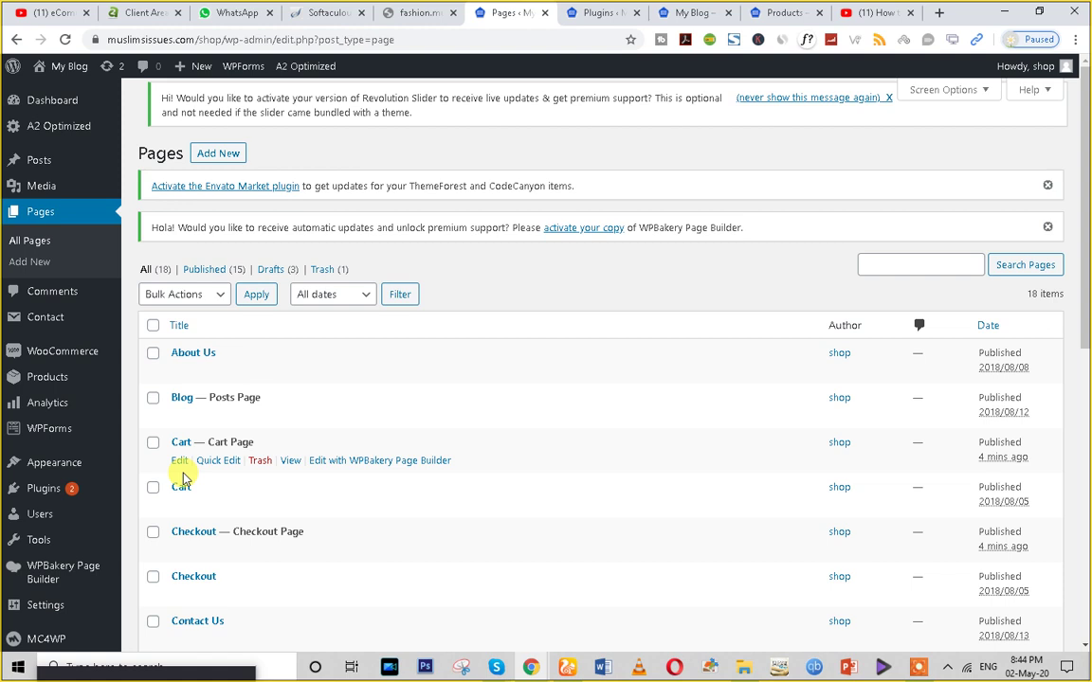
# - Open the Organic Italian Parsley product from Top Savers Today on the shop's front page
pyautogui.click(695, 12)
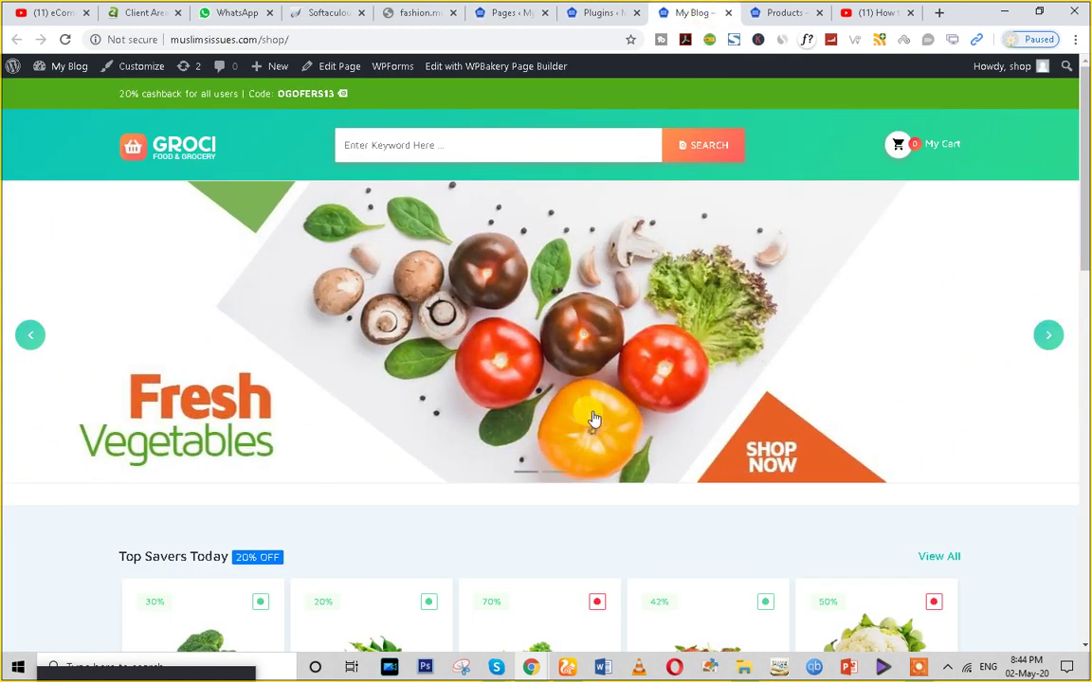
pyautogui.scroll(-4, 594, 419)
pyautogui.click(533, 296)
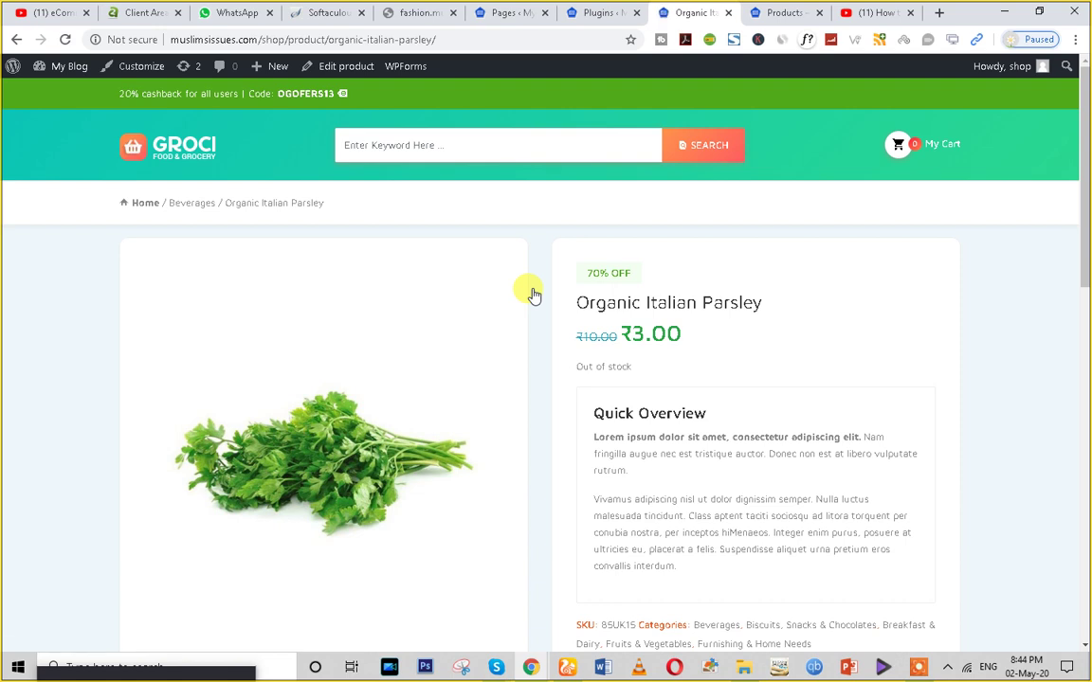
# - Preview the cauliflower and tomato images in the Organic Italian Parsley product gallery
pyautogui.scroll(-3, 533, 296)
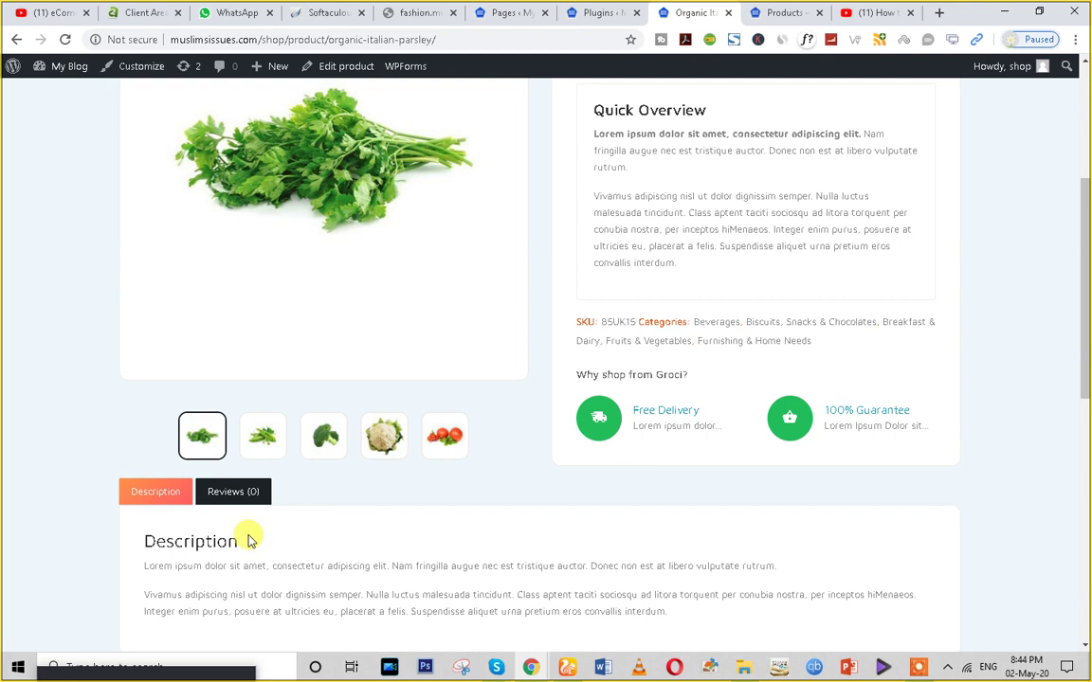
pyautogui.click(383, 436)
pyautogui.click(443, 436)
pyautogui.scroll(1, 734, 461)
pyautogui.scroll(2, 734, 461)
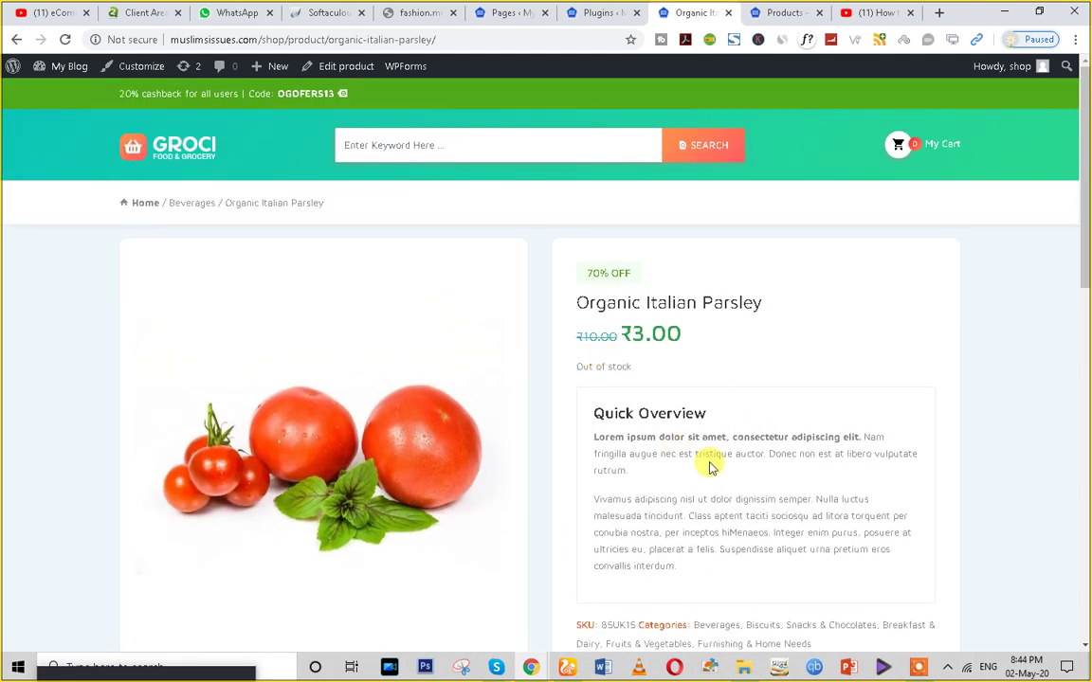
# - Examine the parsley product's quick overview, categories, delivery and guarantee notes, and description
pyautogui.scroll(-3, 711, 467)
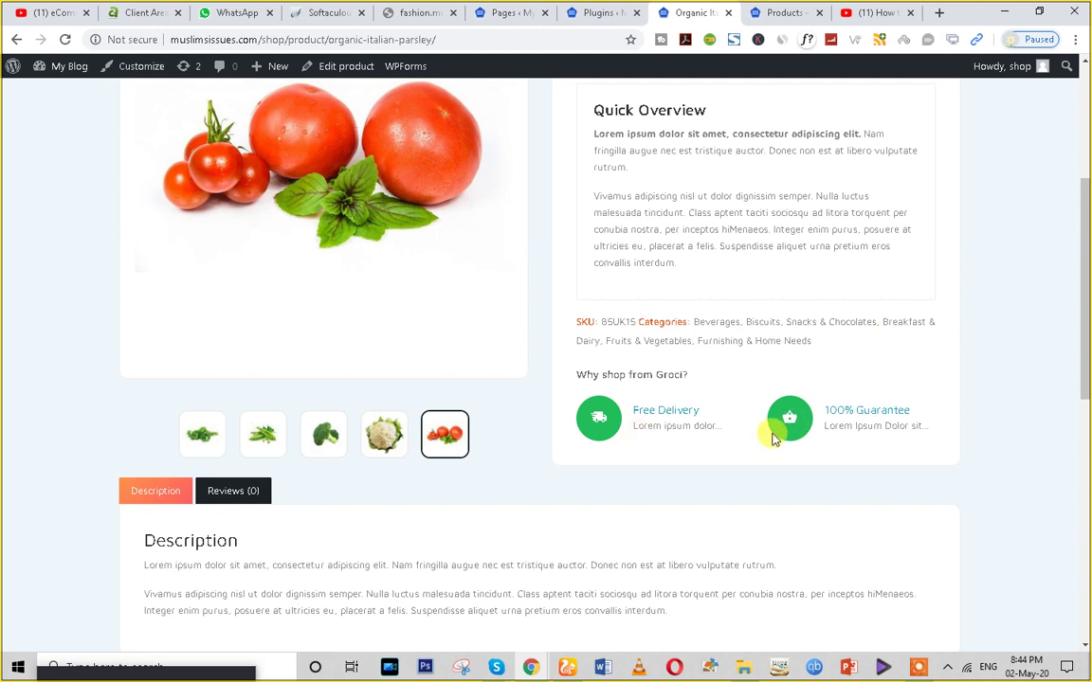
pyautogui.moveTo(927, 426); pyautogui.dragTo(652, 405)
pyautogui.scroll(2, 616, 275)
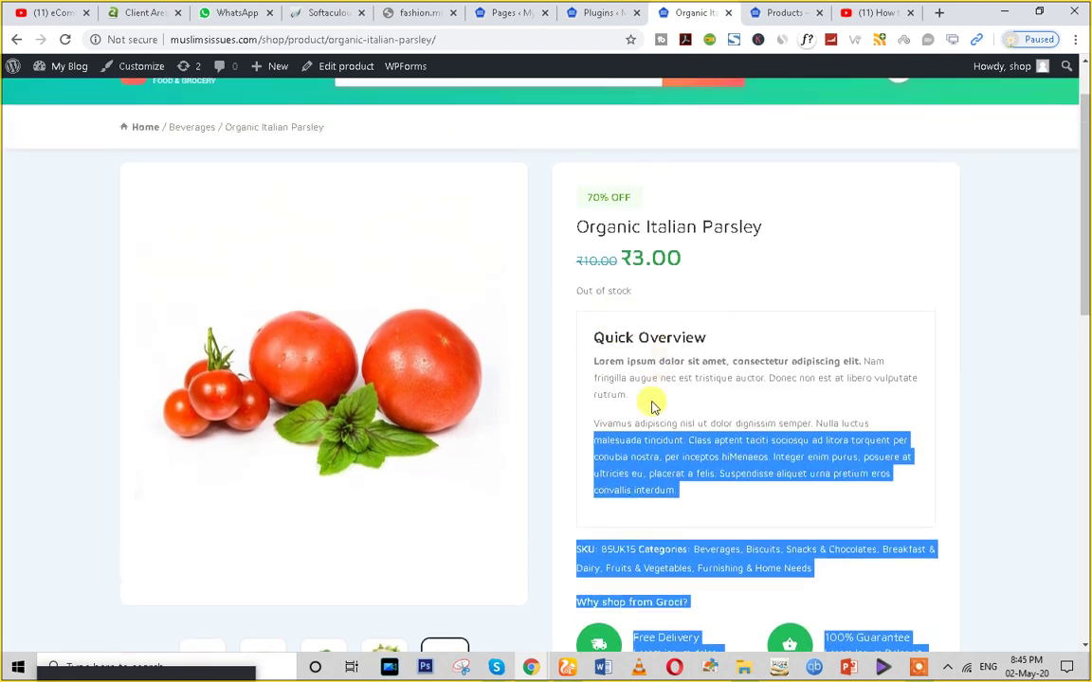
pyautogui.tripleClick(638, 371)
pyautogui.click(649, 463)
pyautogui.scroll(-3, 652, 471)
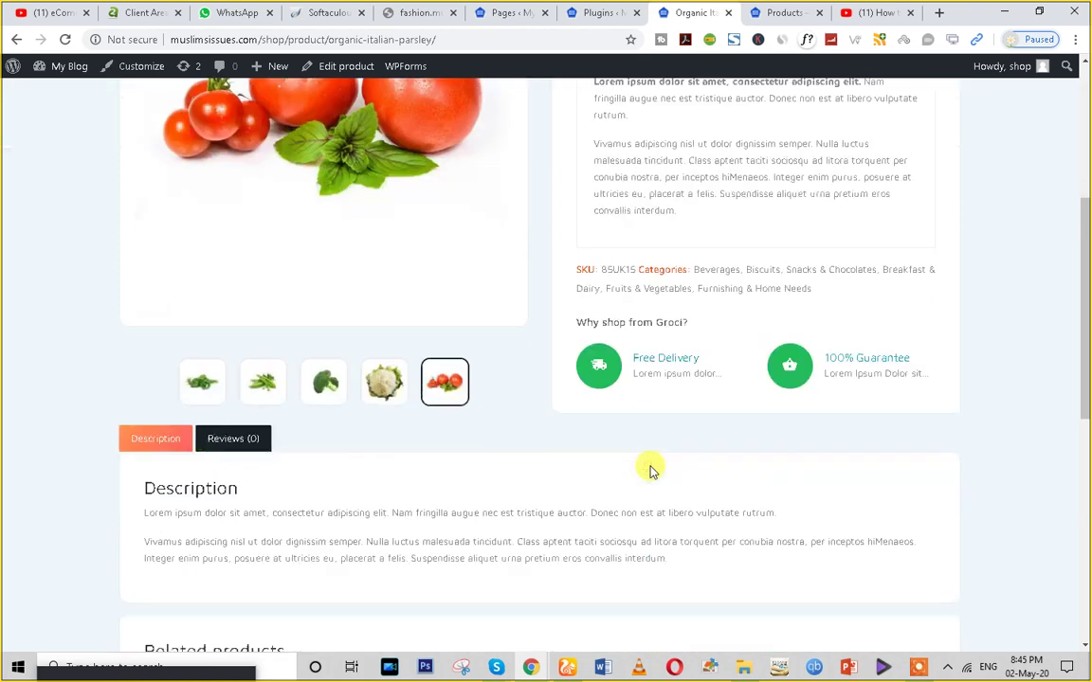
# - Look over the related products on the Organic Italian Parsley page and its main product details
pyautogui.scroll(-4, 385, 478)
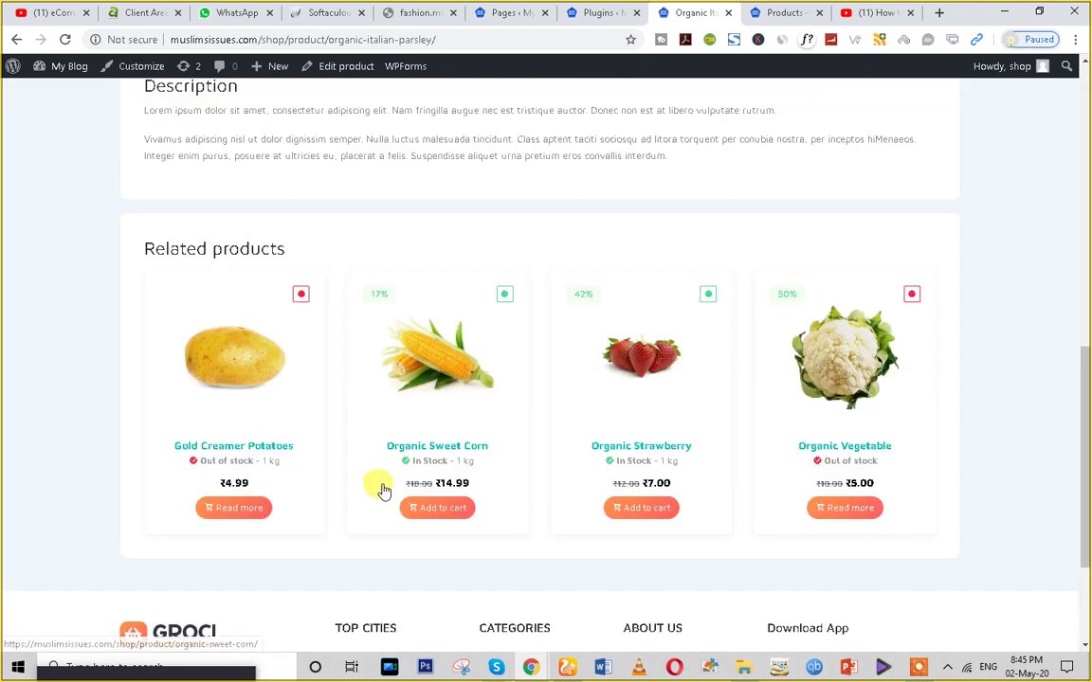
pyautogui.scroll(7, 378, 520)
pyautogui.scroll(-1, 553, 414)
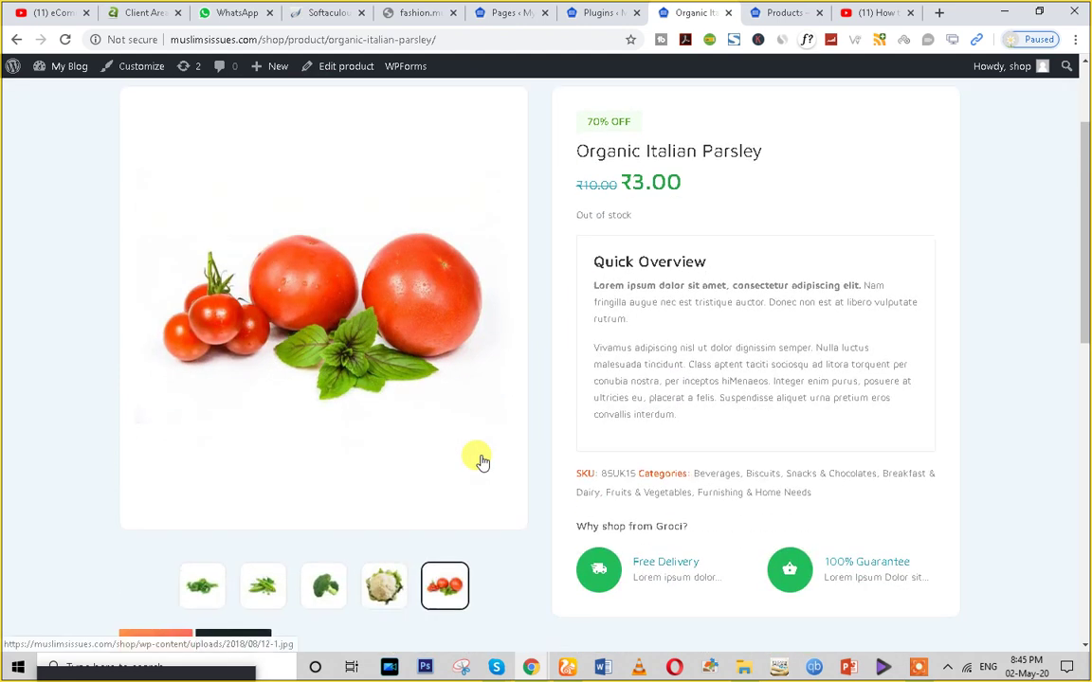
pyautogui.scroll(2, 653, 470)
pyautogui.scroll(-5, 659, 476)
pyautogui.scroll(5, 659, 476)
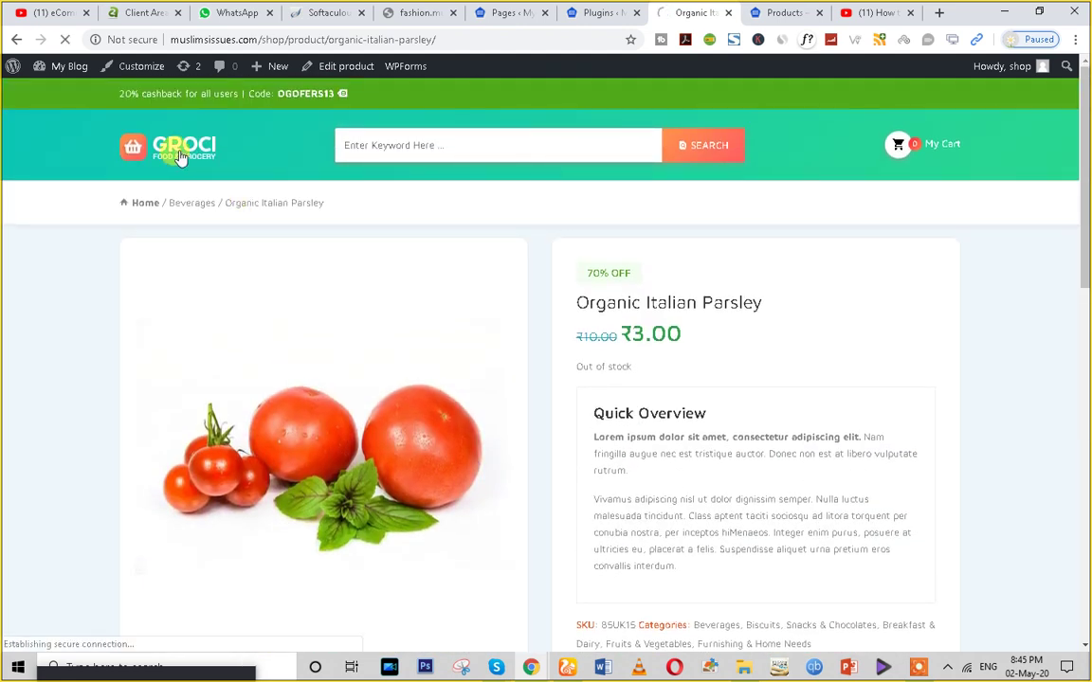
# - Open Washed Sugar Snap Peas from Top Savers Today on the shop's front page and review its gallery, overview and description
pyautogui.scroll(-5, 629, 407)
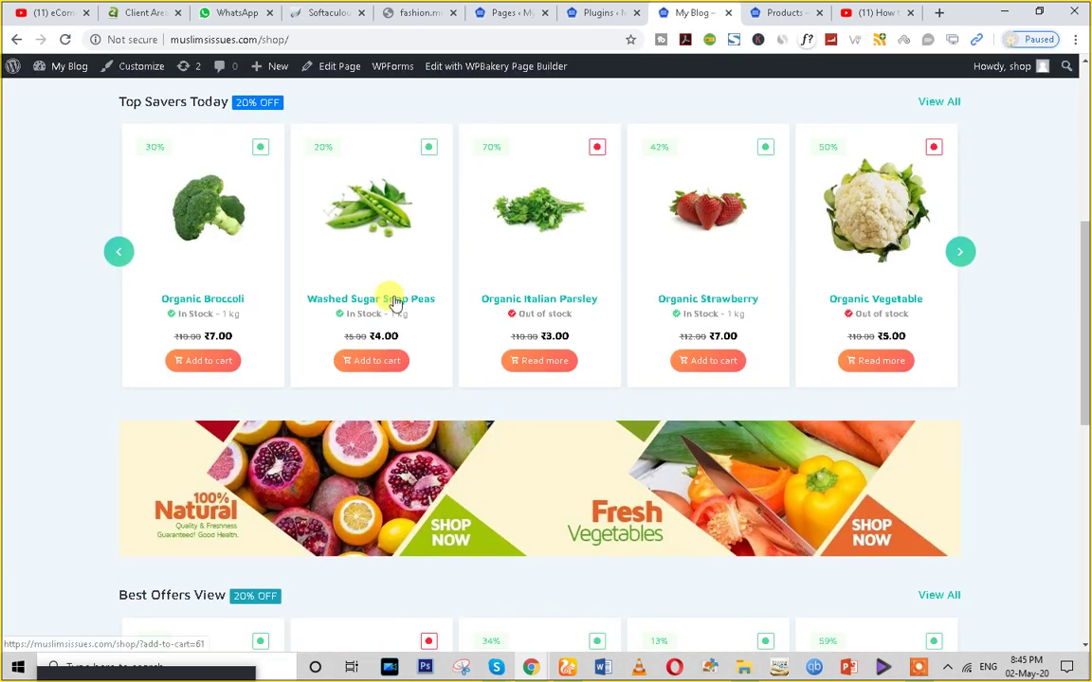
pyautogui.click(383, 254)
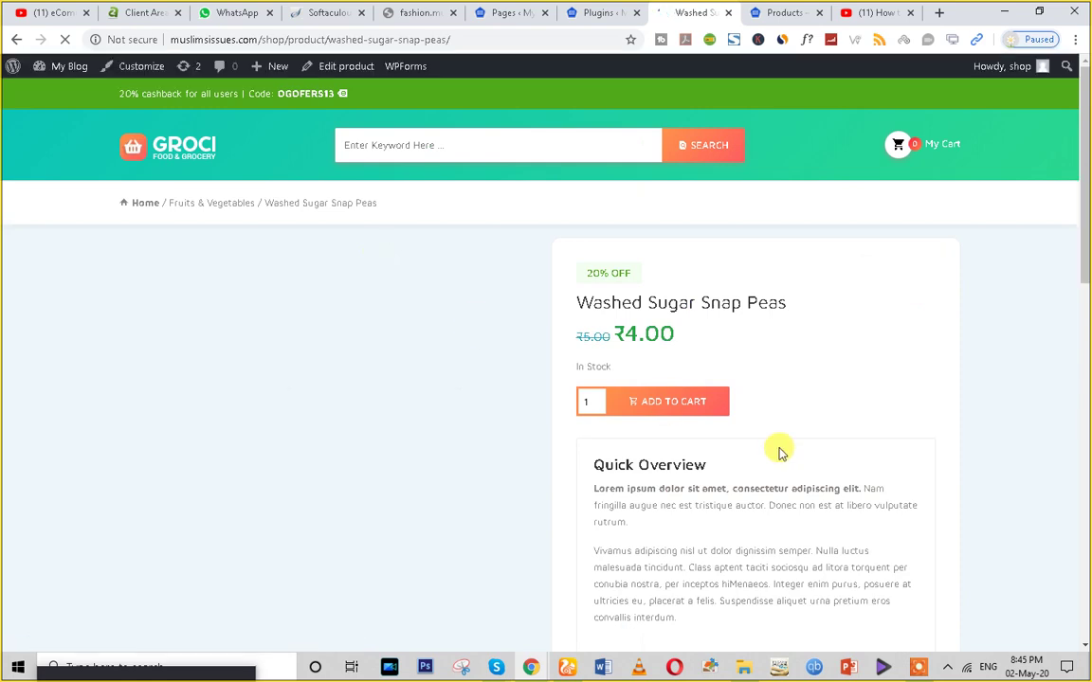
pyautogui.scroll(-3, 629, 366)
pyautogui.scroll(-1, 640, 371)
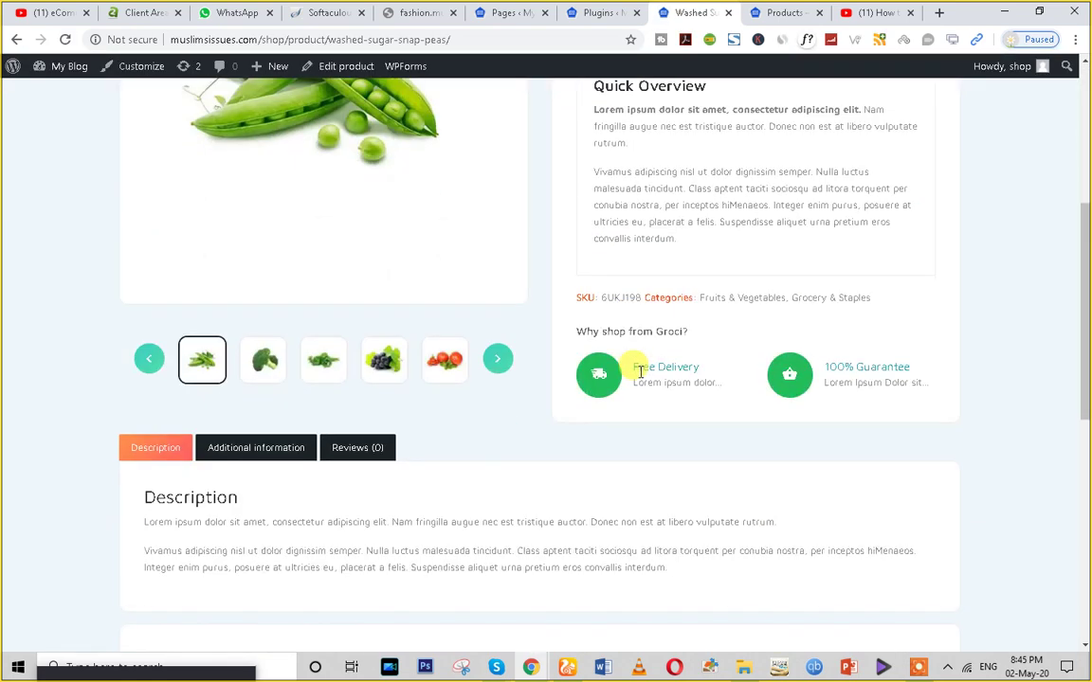
pyautogui.scroll(4, 640, 372)
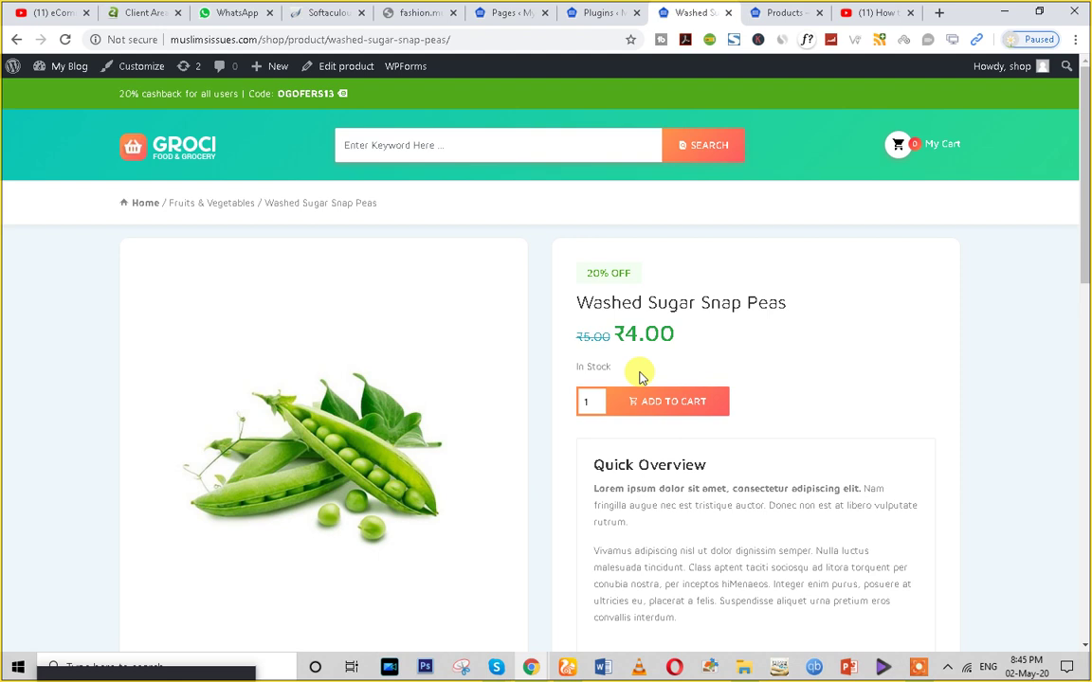
# - Open the WooCommerce product list in the WordPress admin and look through the imported products
pyautogui.click(497, 13)
pyautogui.moveTo(65, 512)
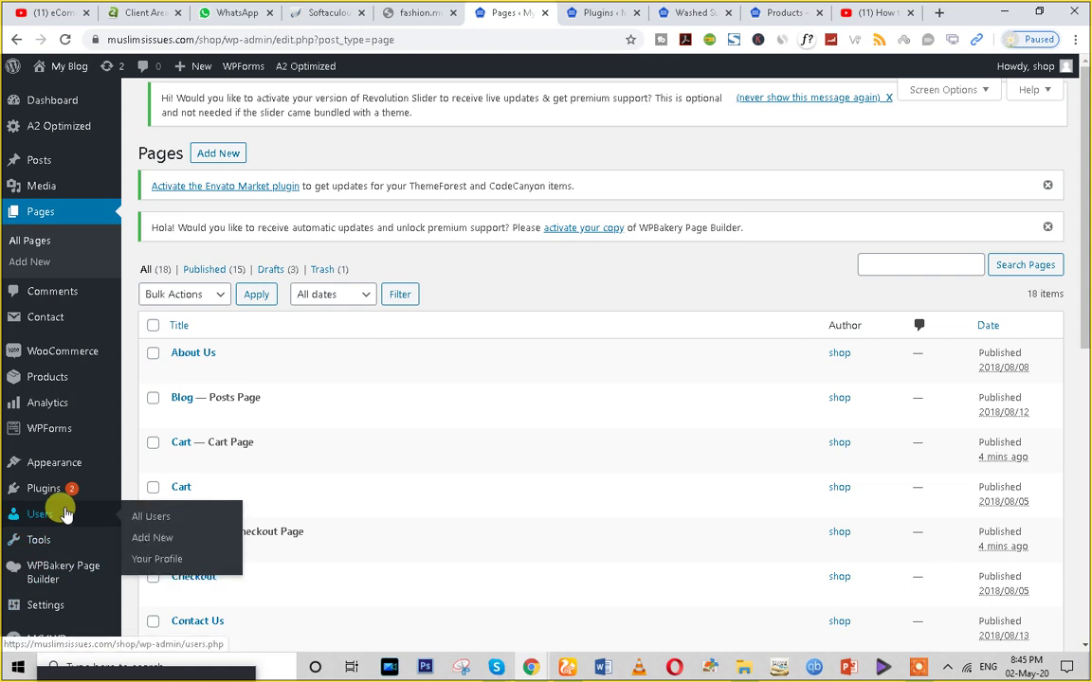
pyautogui.moveTo(55, 355)
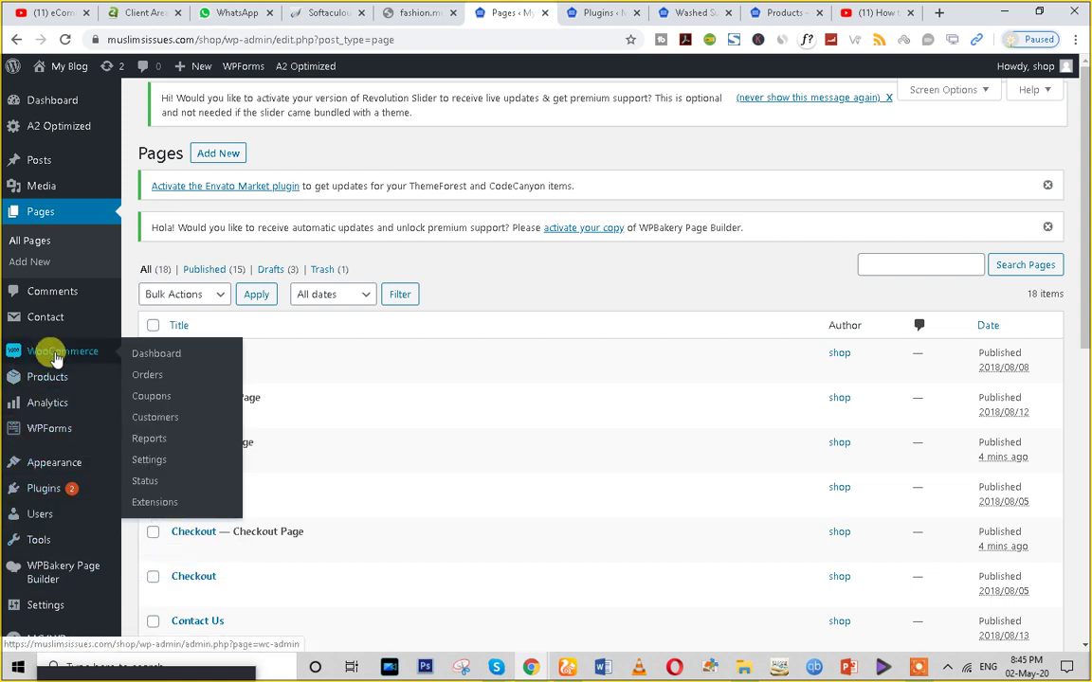
pyautogui.click(55, 380)
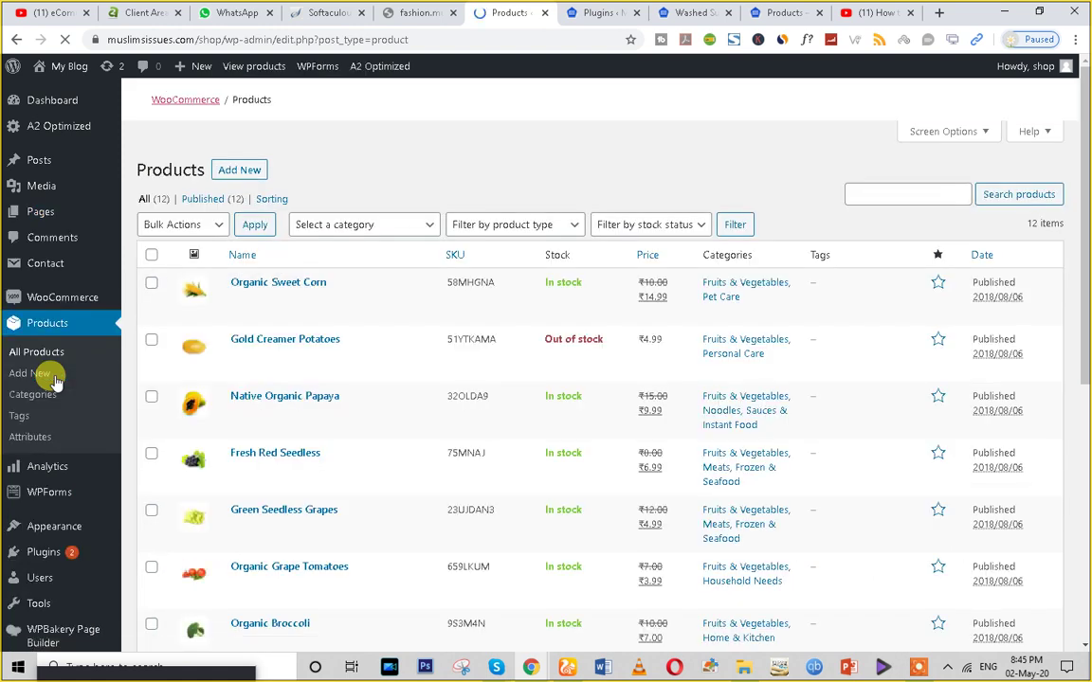
pyautogui.scroll(-5, 246, 389)
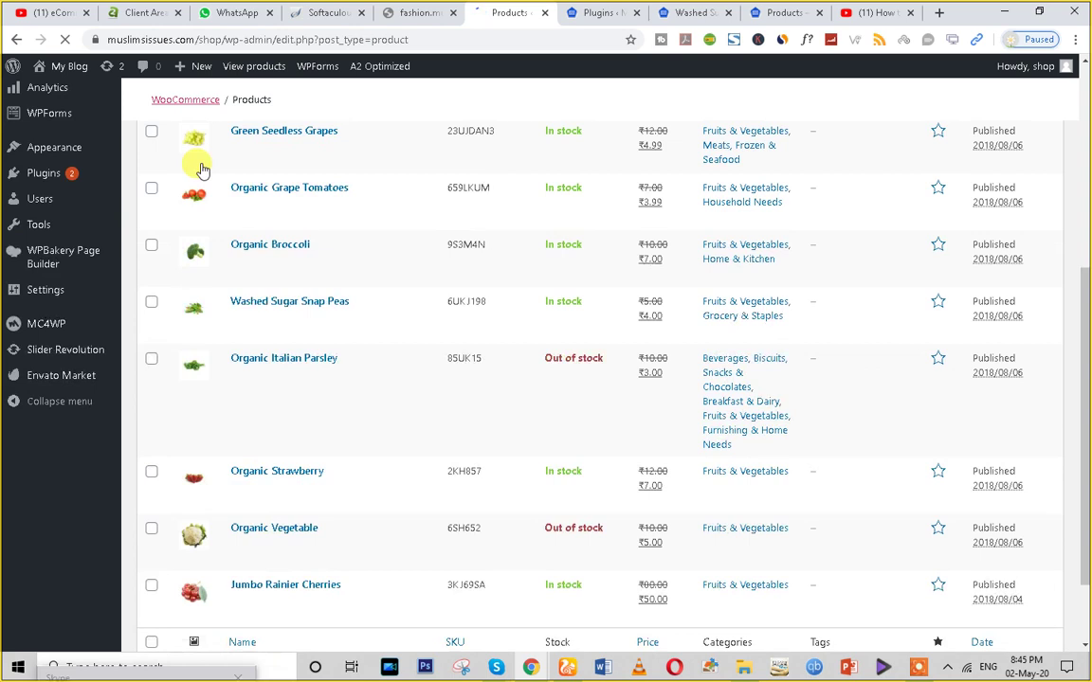
# - Export all products with all columns and categories to a CSV file
pyautogui.scroll(8, 256, 420)
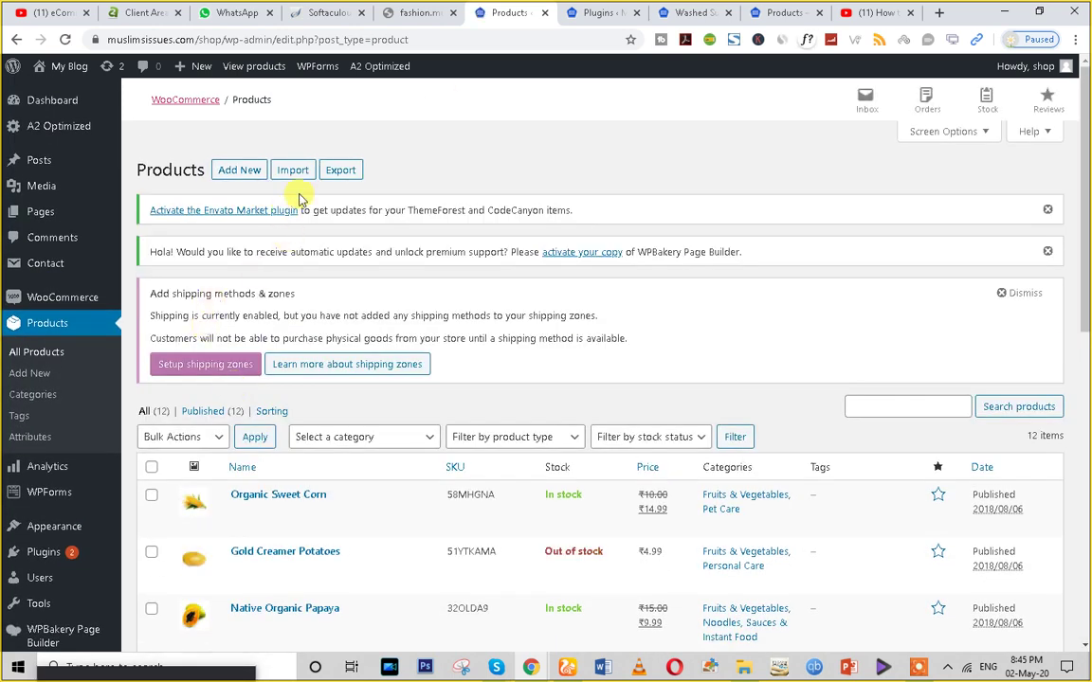
pyautogui.click(337, 170)
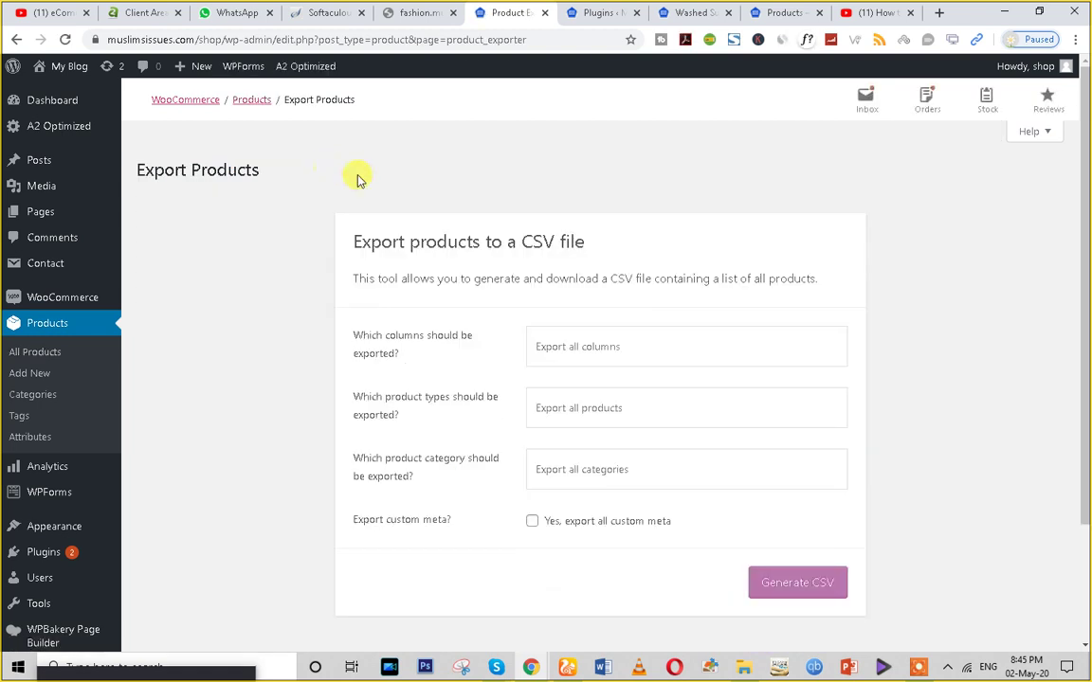
pyautogui.click(792, 583)
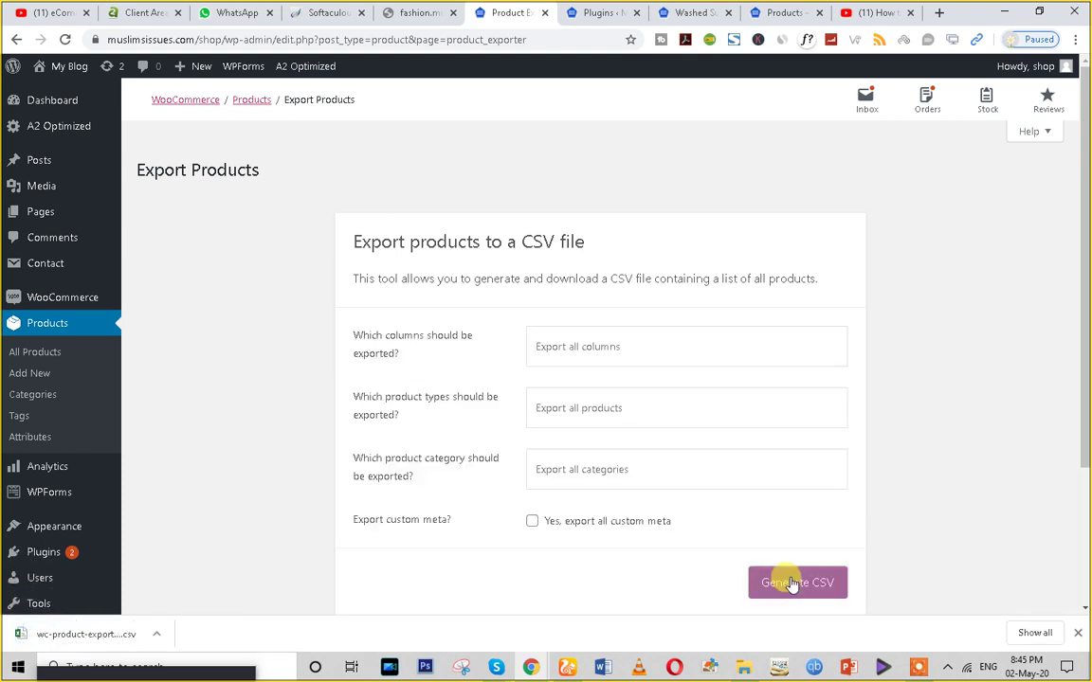
# - View the product import page for CSV files and return to the product list
pyautogui.click(63, 327)
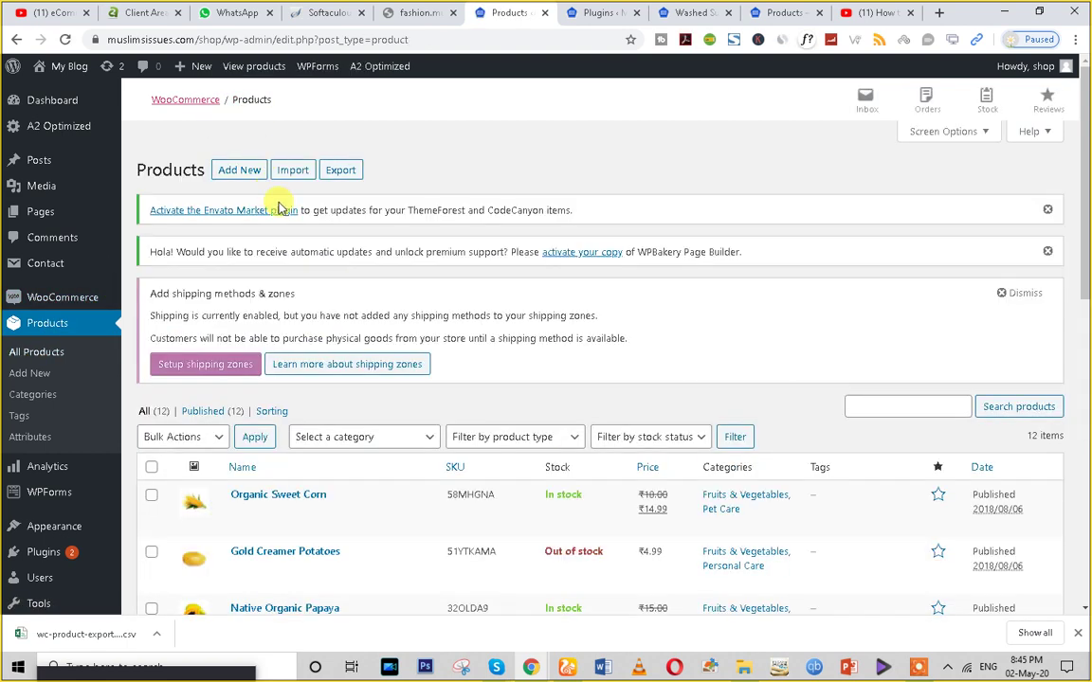
pyautogui.click(293, 171)
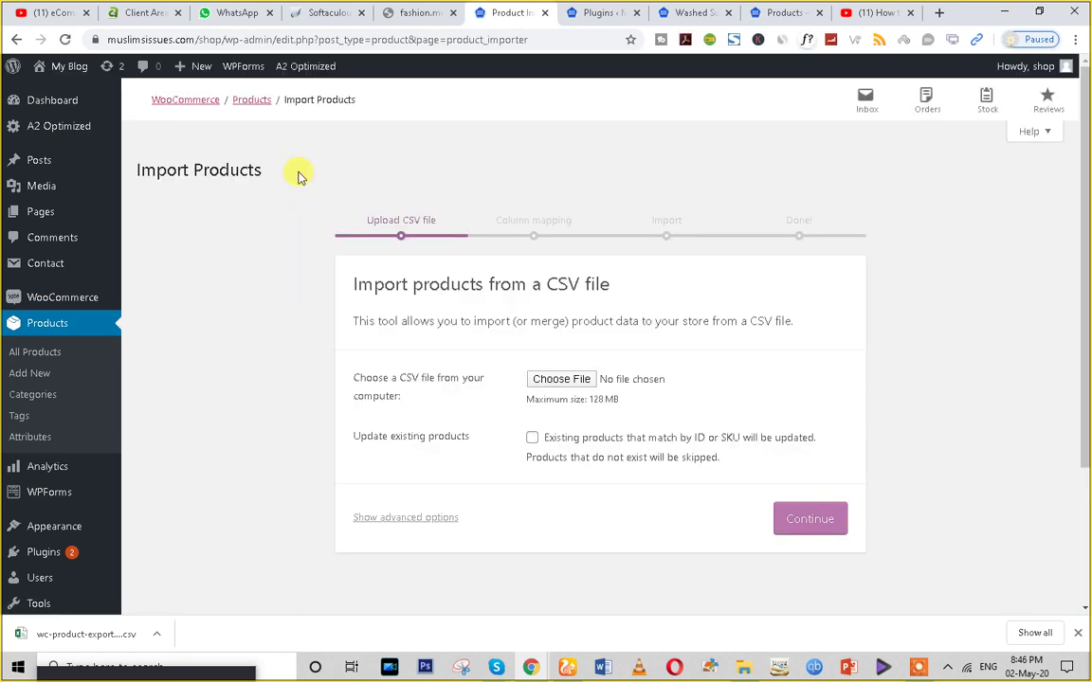
pyautogui.click(45, 325)
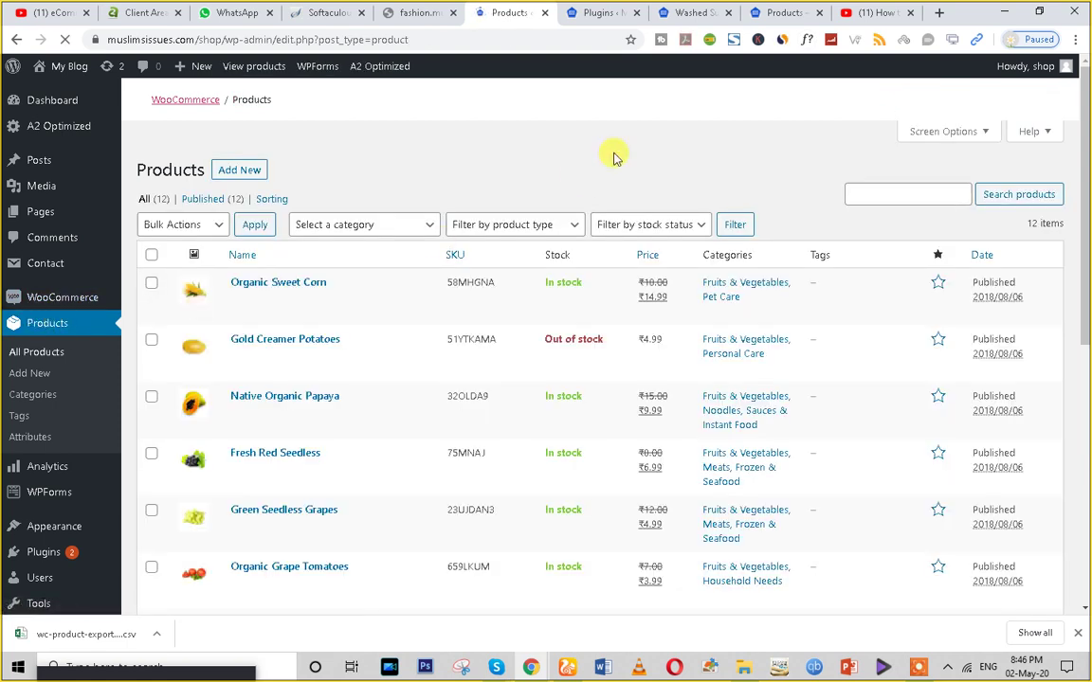
# - Load bigbasket.com in the browser tab that holds the YouTube search results
pyautogui.click(602, 14)
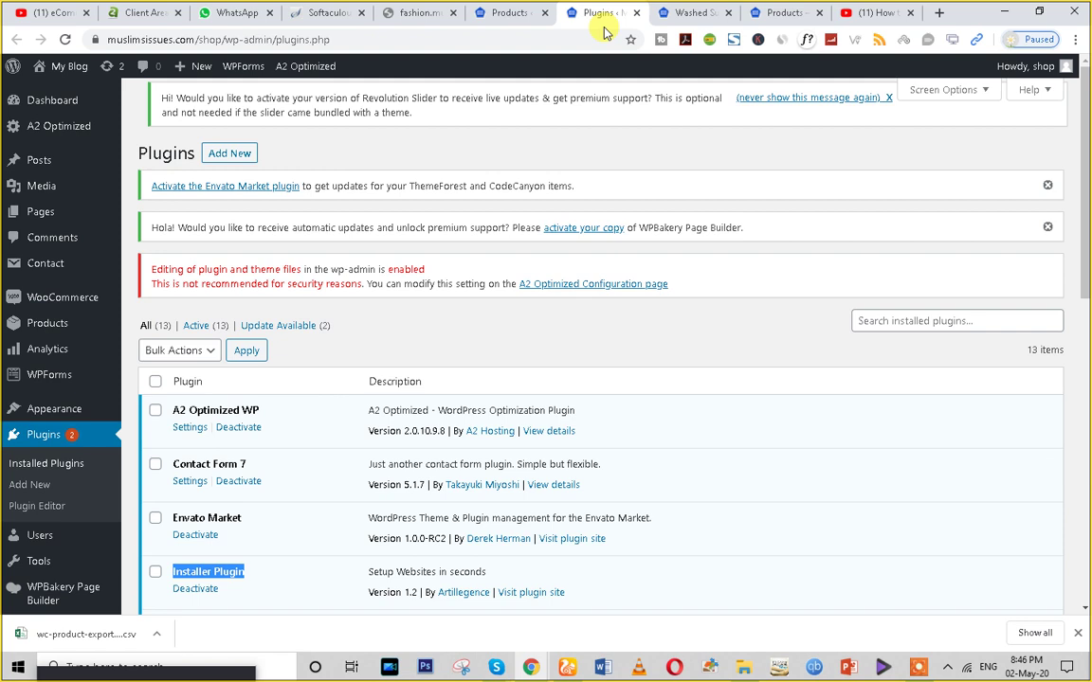
pyautogui.click(709, 13)
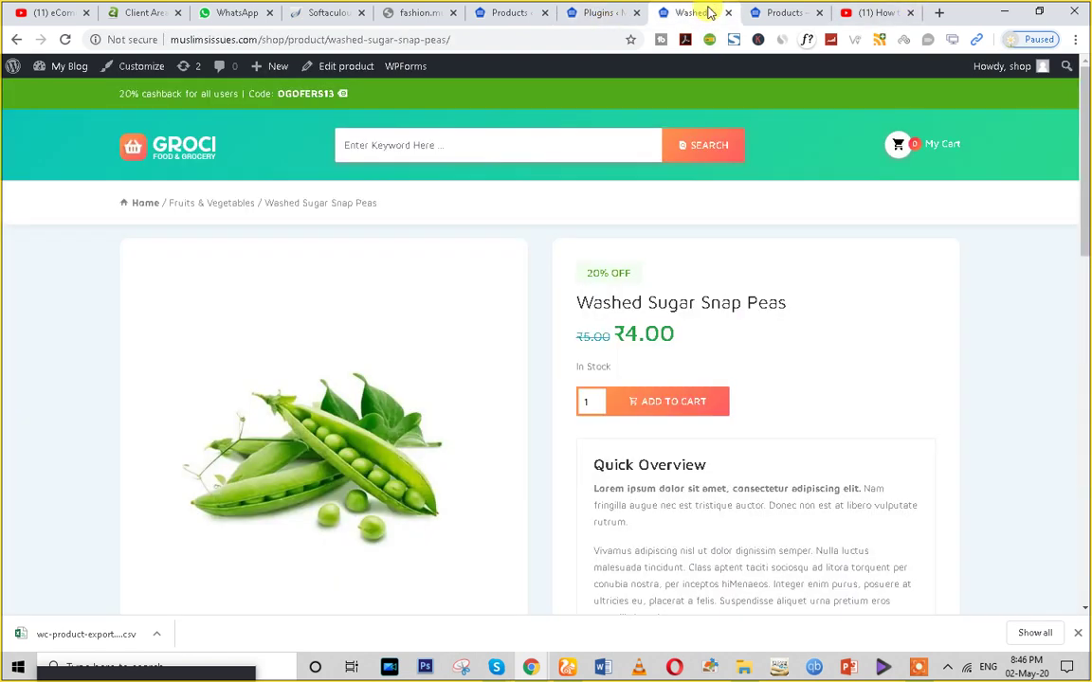
pyautogui.click(808, 11)
pyautogui.click(561, 38)
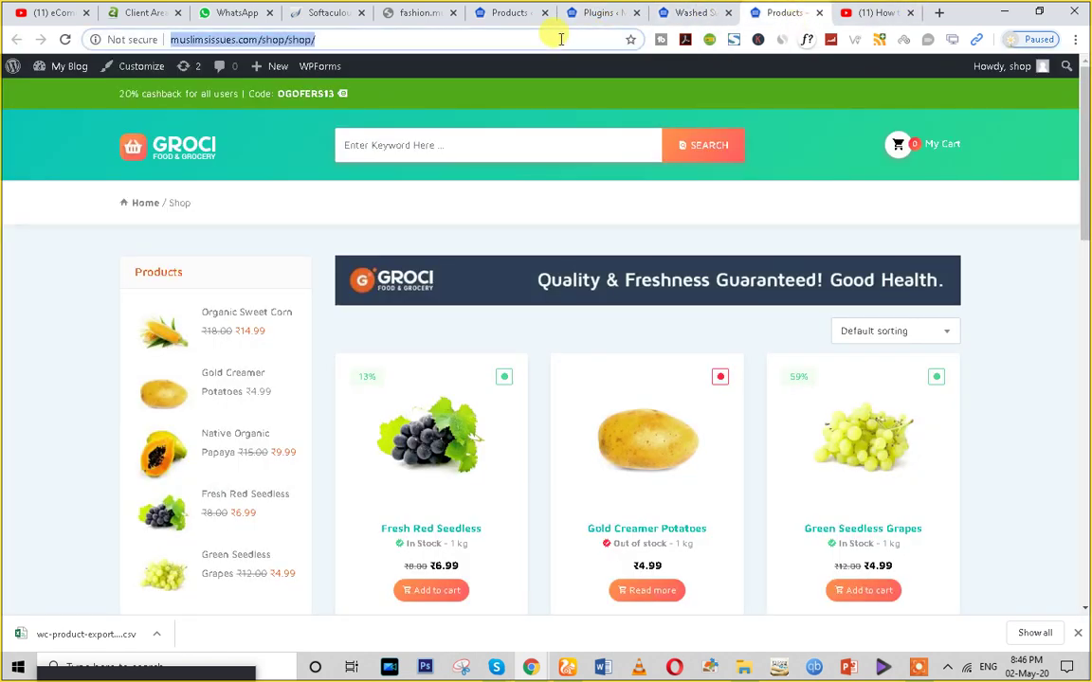
pyautogui.click(881, 13)
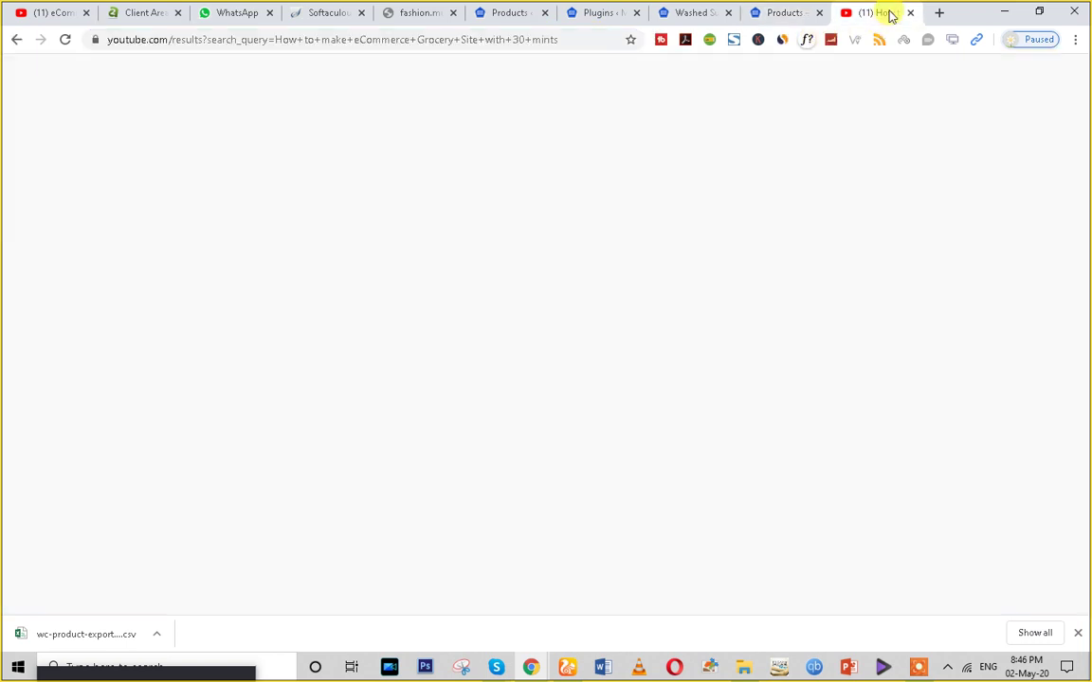
pyautogui.click(585, 39)
pyautogui.write('b')
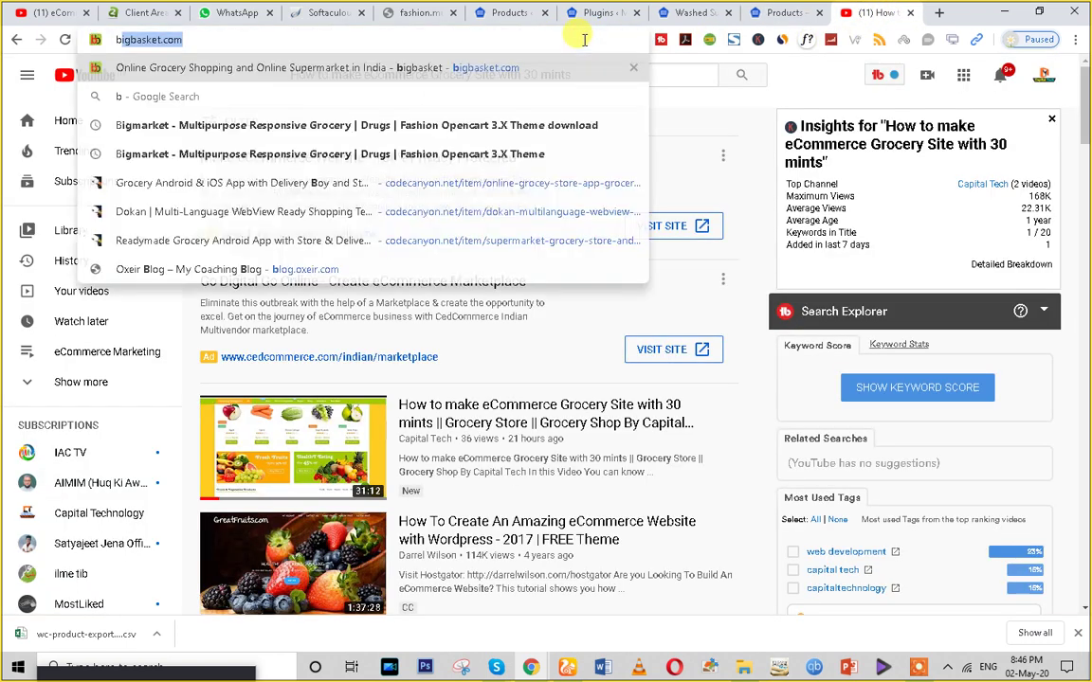
pyautogui.press('Return')
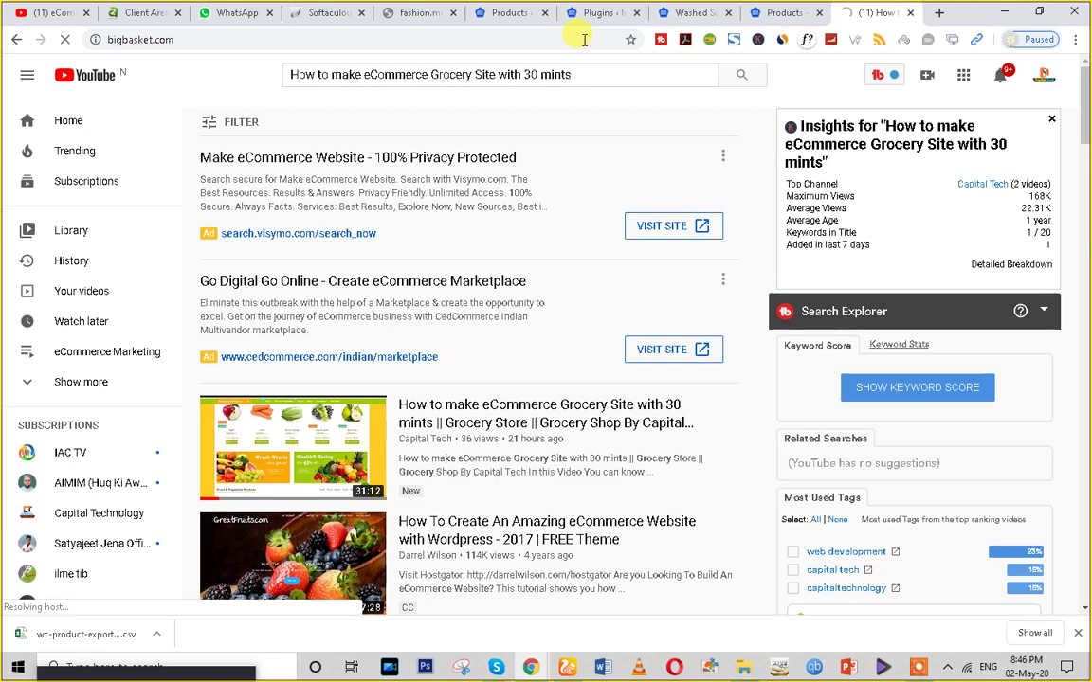
# - Load bigbasket.com in an additional new browser tab and return to the first bigbasket tab
pyautogui.click(941, 14)
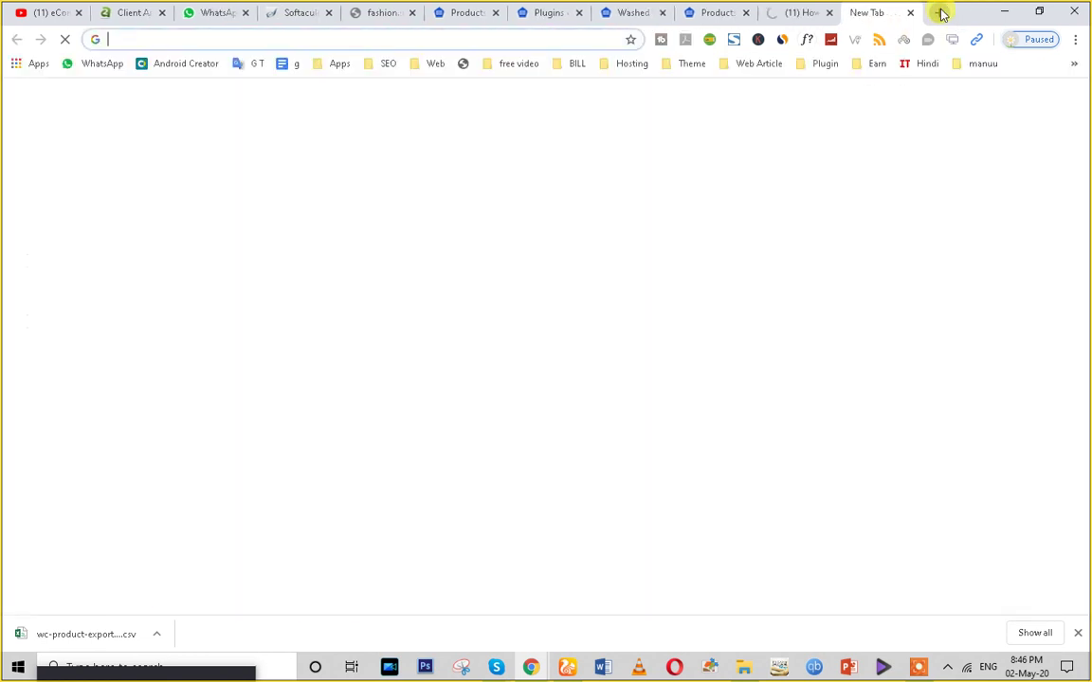
pyautogui.write('bigbasket.com')
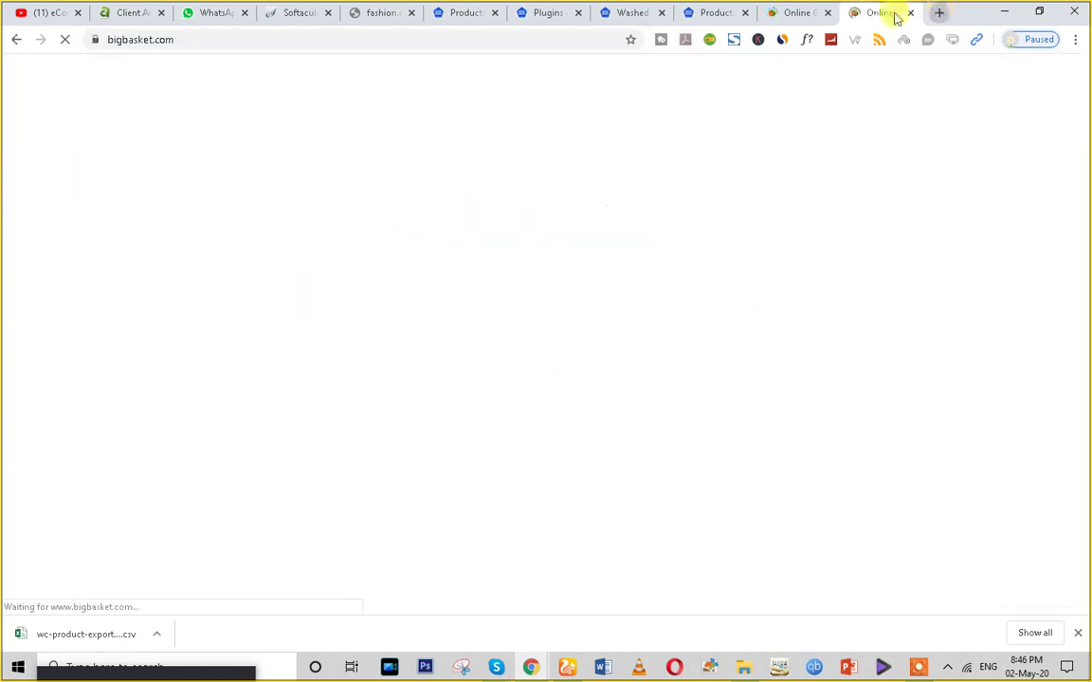
pyautogui.moveTo(895, 12); pyautogui.dragTo(785, 9)
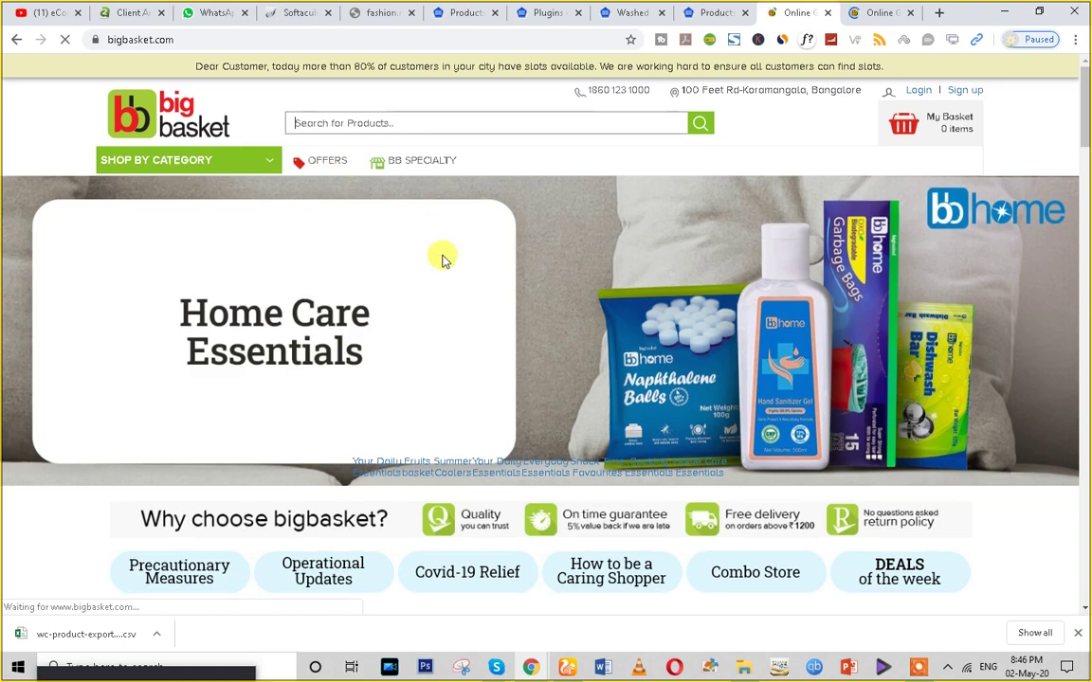
# - Examine the bigbasket homepage's sections, including bank offers, daily essentials, best sellers, summer drinks and brand store
pyautogui.scroll(-10, 441, 255)
pyautogui.scroll(-10, 609, 235)
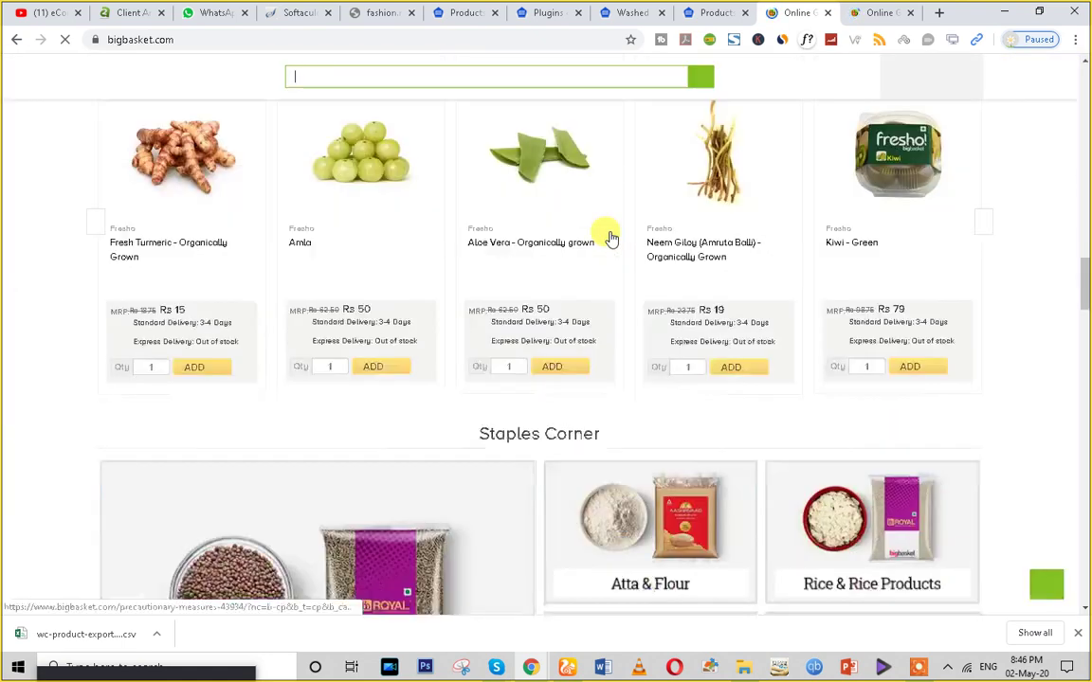
pyautogui.scroll(8, 610, 236)
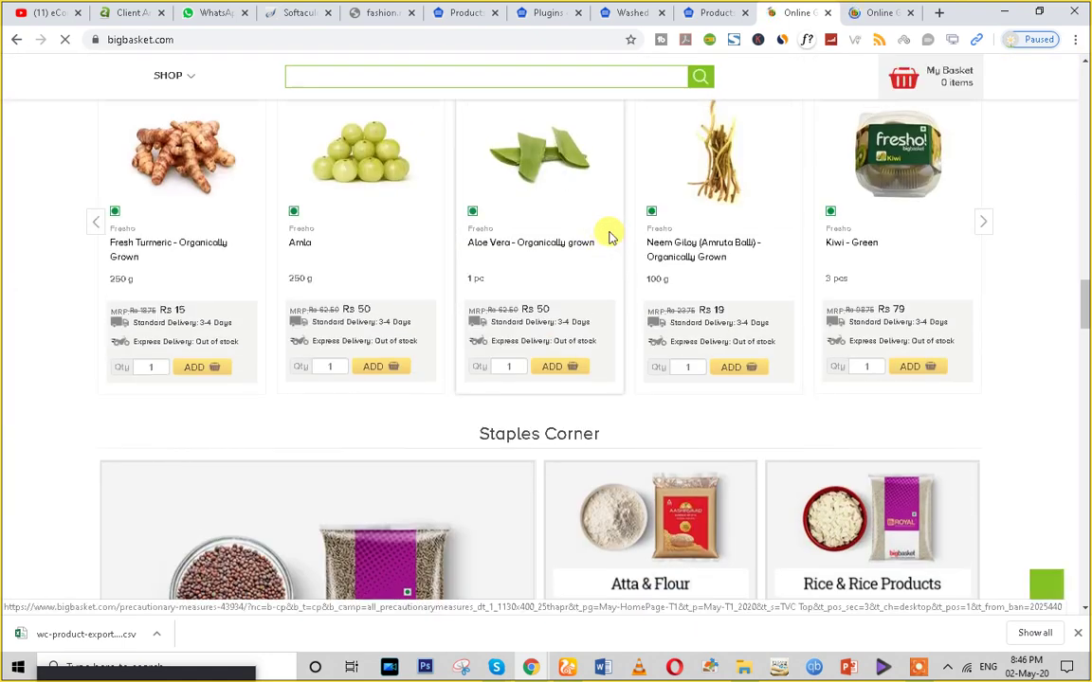
pyautogui.scroll(4, 609, 235)
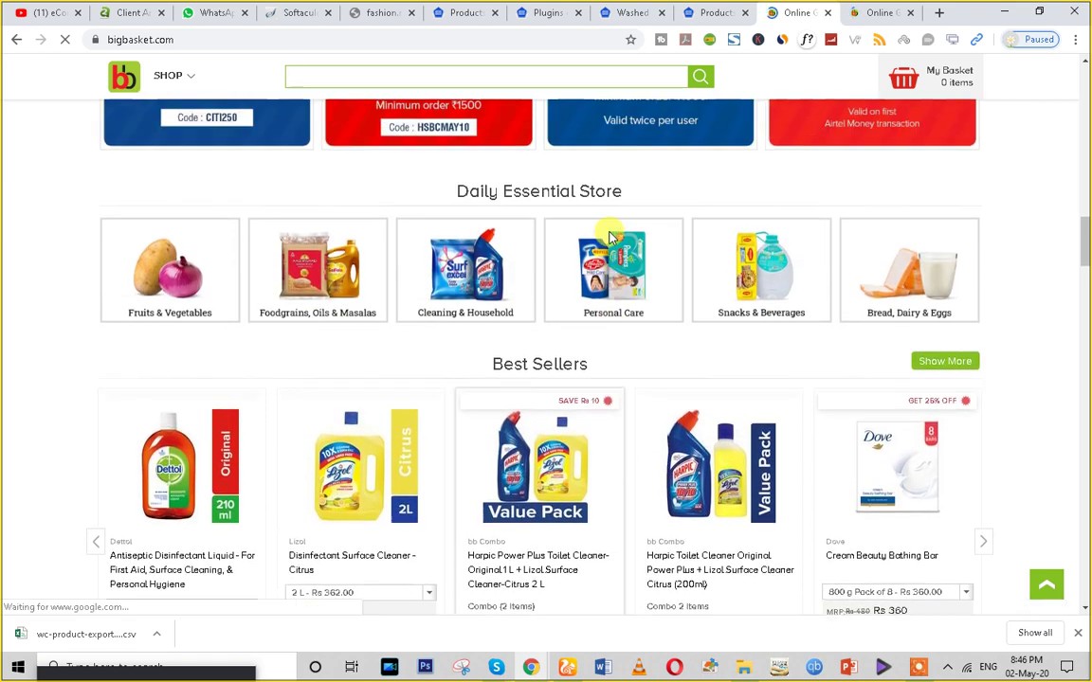
pyautogui.scroll(6, 897, 307)
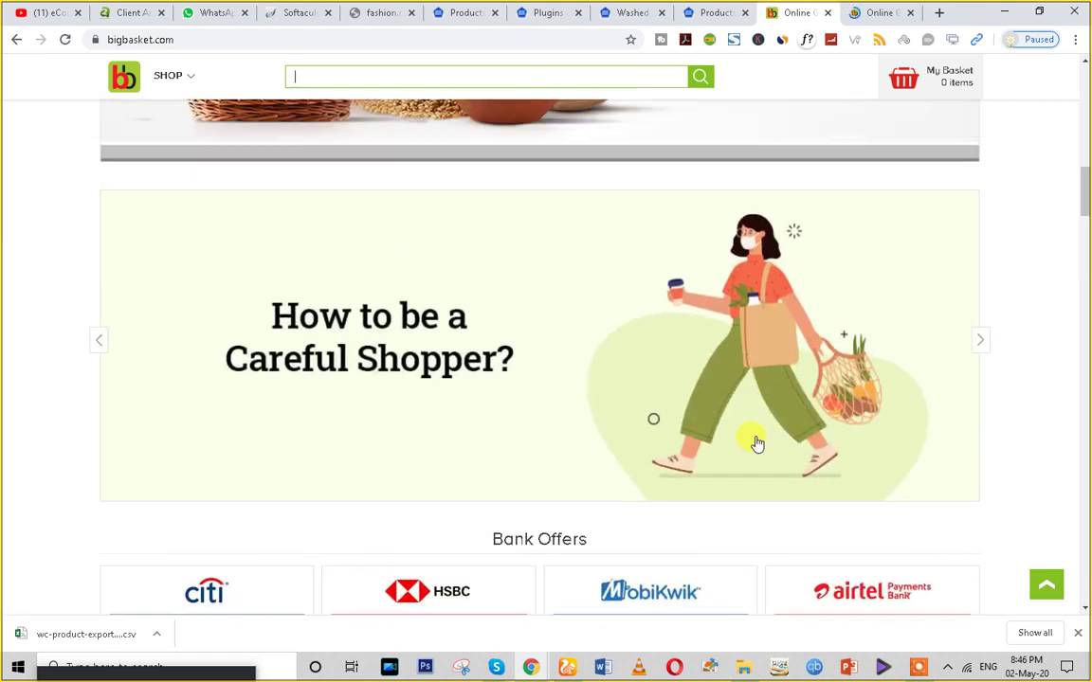
pyautogui.scroll(-5, 755, 439)
pyautogui.scroll(-5, 494, 383)
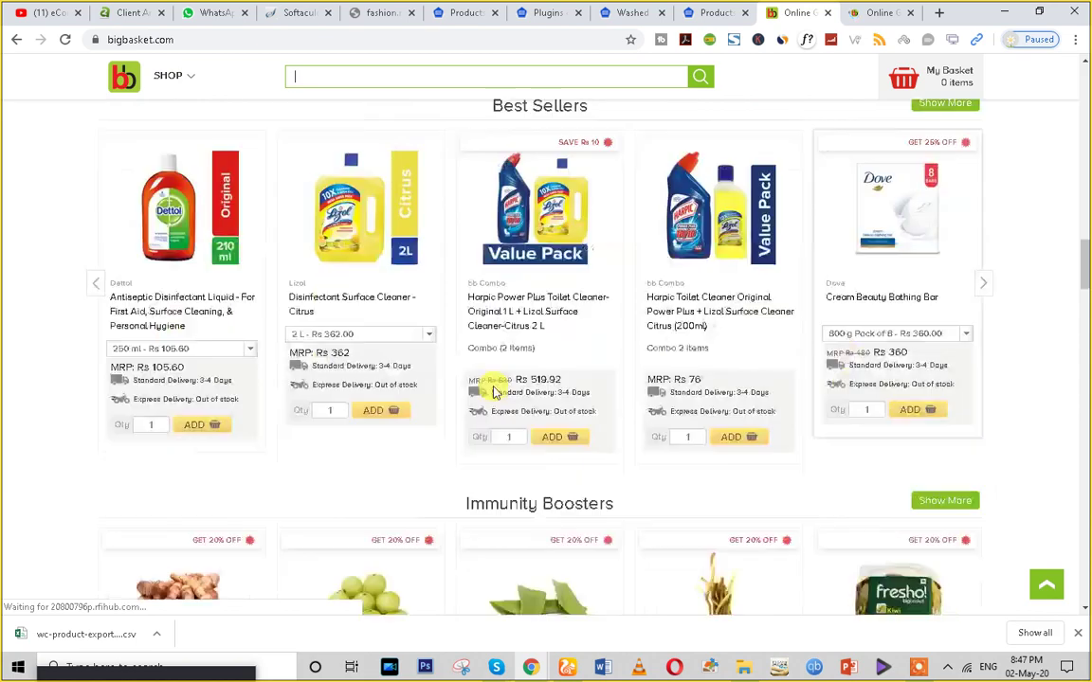
pyautogui.scroll(-15, 614, 299)
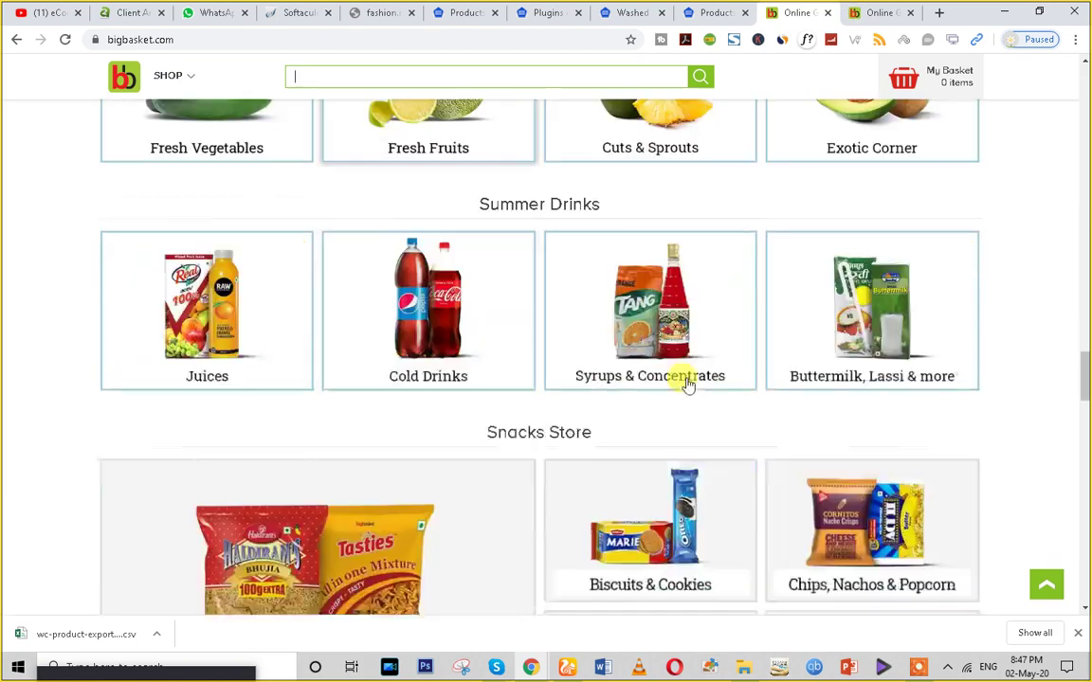
pyautogui.scroll(10, 459, 399)
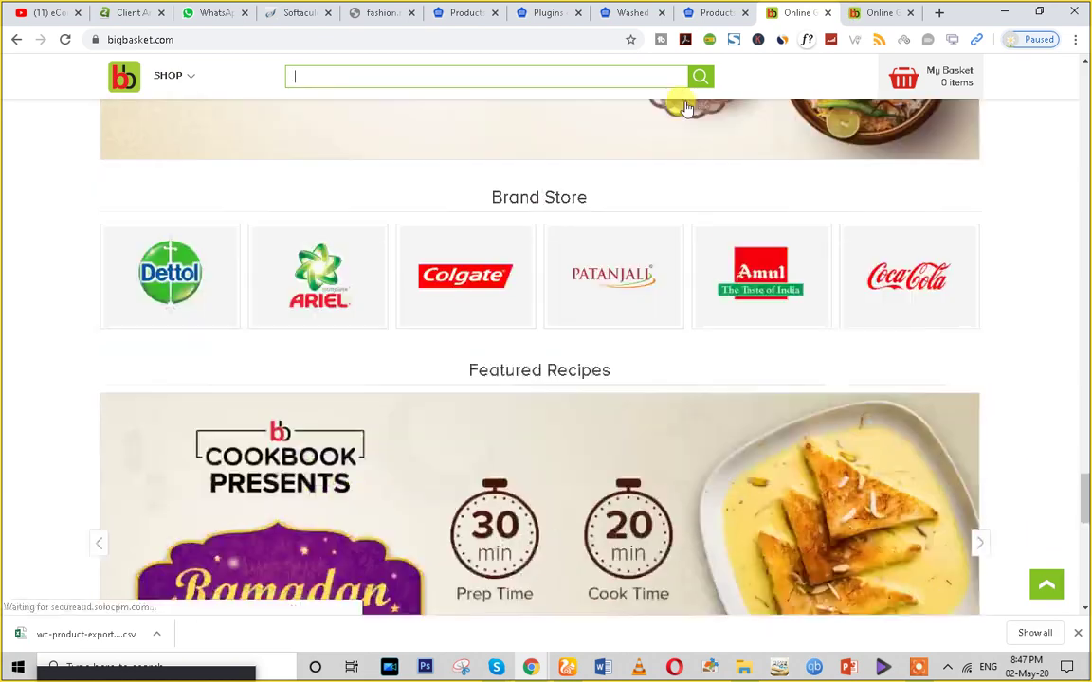
# - Return to the Washed Sugar Snap Peas page and open Organic Sweet Corn from its related products
pyautogui.click(623, 8)
pyautogui.scroll(-8, 422, 489)
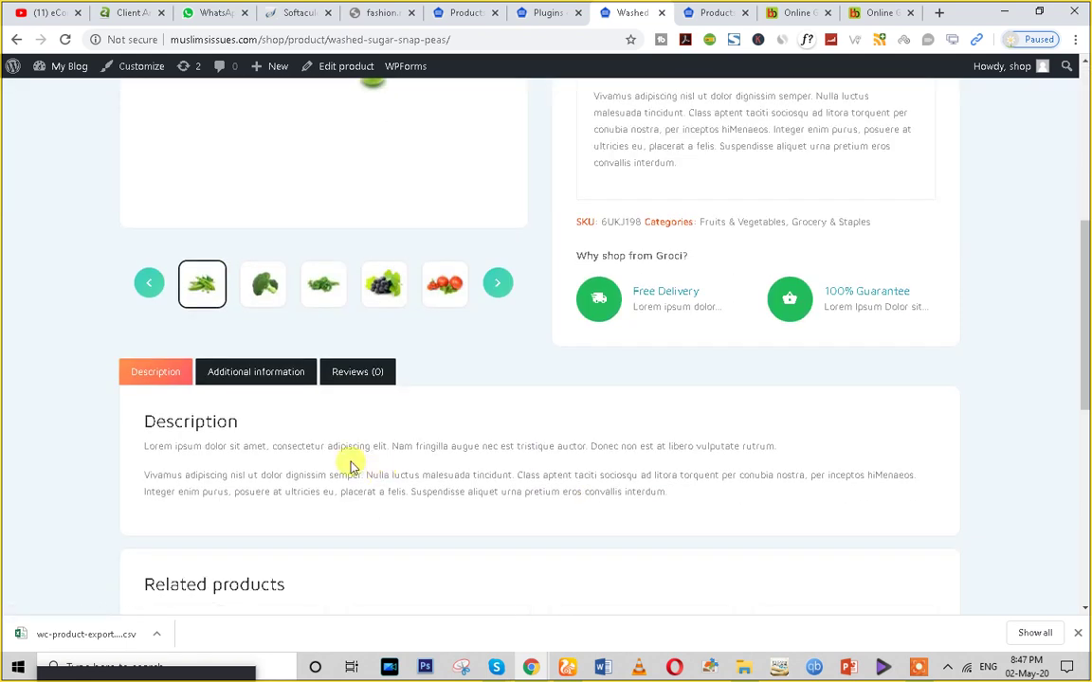
pyautogui.click(438, 351)
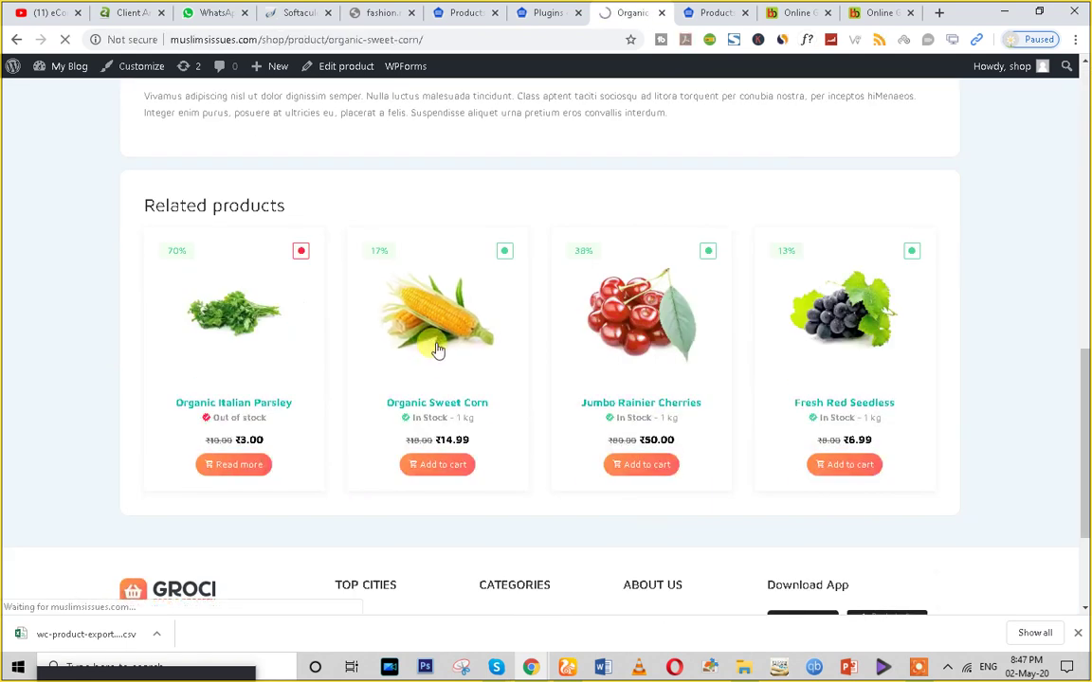
# - Look over the Organic Sweet Corn product page and add one unit to the cart
pyautogui.scroll(-10, 707, 329)
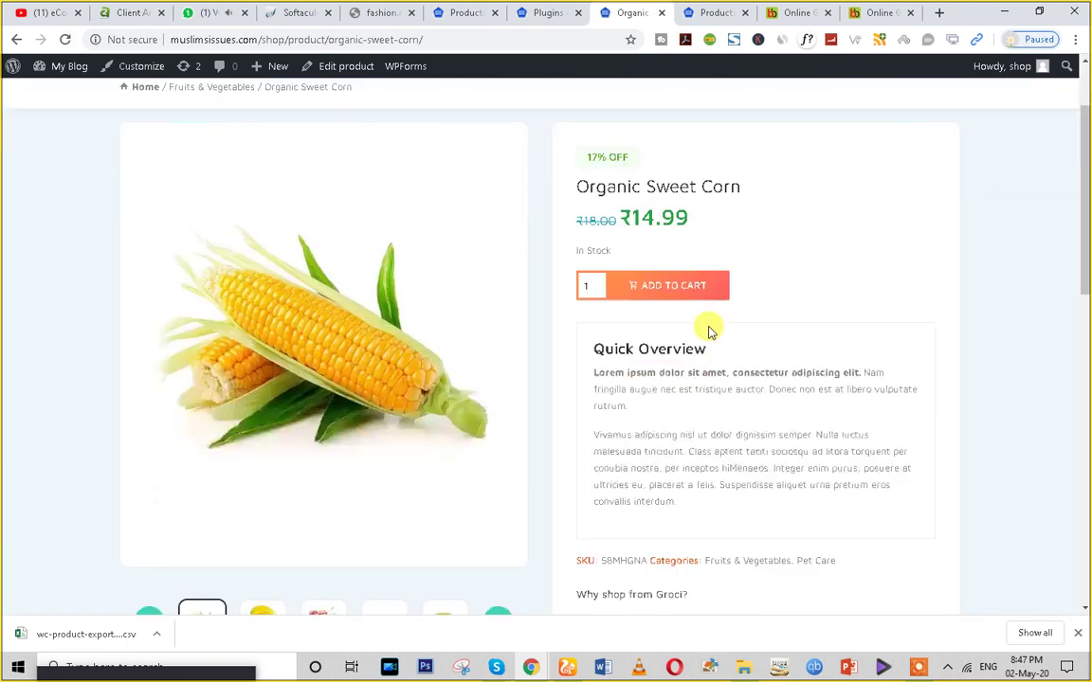
pyautogui.scroll(4, 629, 292)
pyautogui.scroll(5, 628, 292)
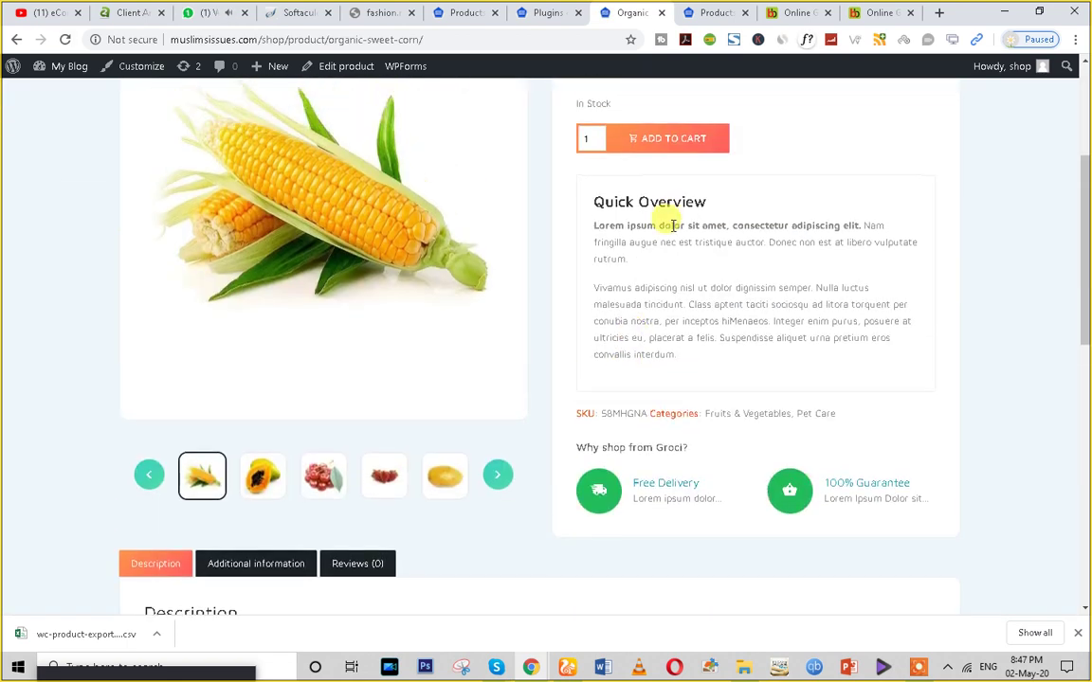
pyautogui.click(633, 370)
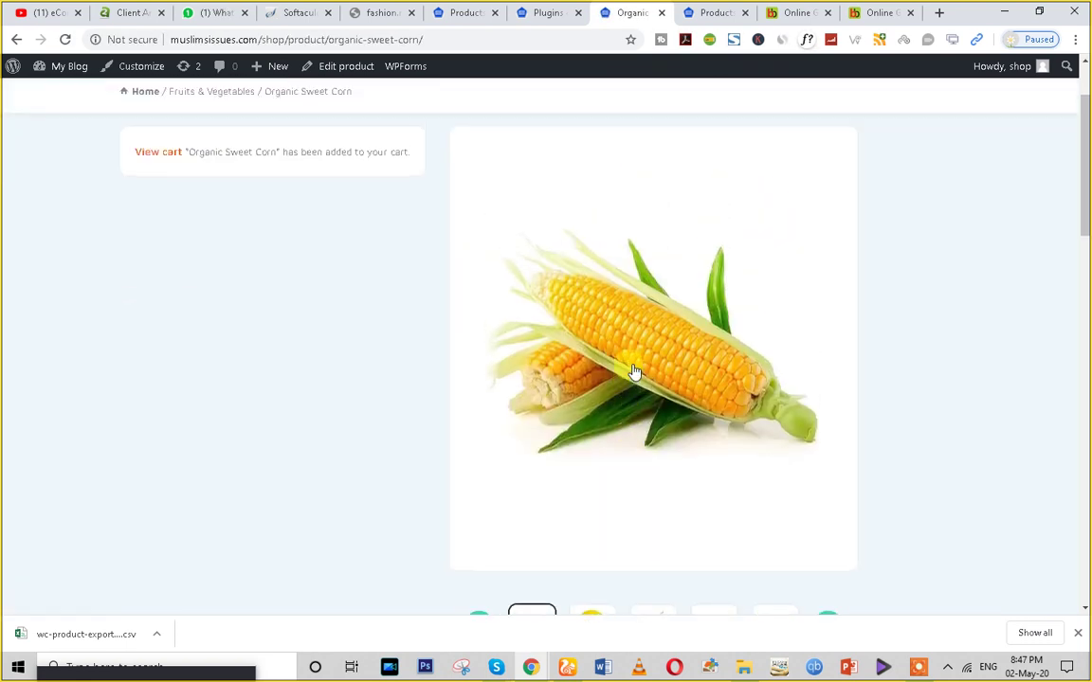
# - Open the cart with the Organic Sweet Corn and proceed to checkout
pyautogui.scroll(2, 701, 341)
pyautogui.click(924, 123)
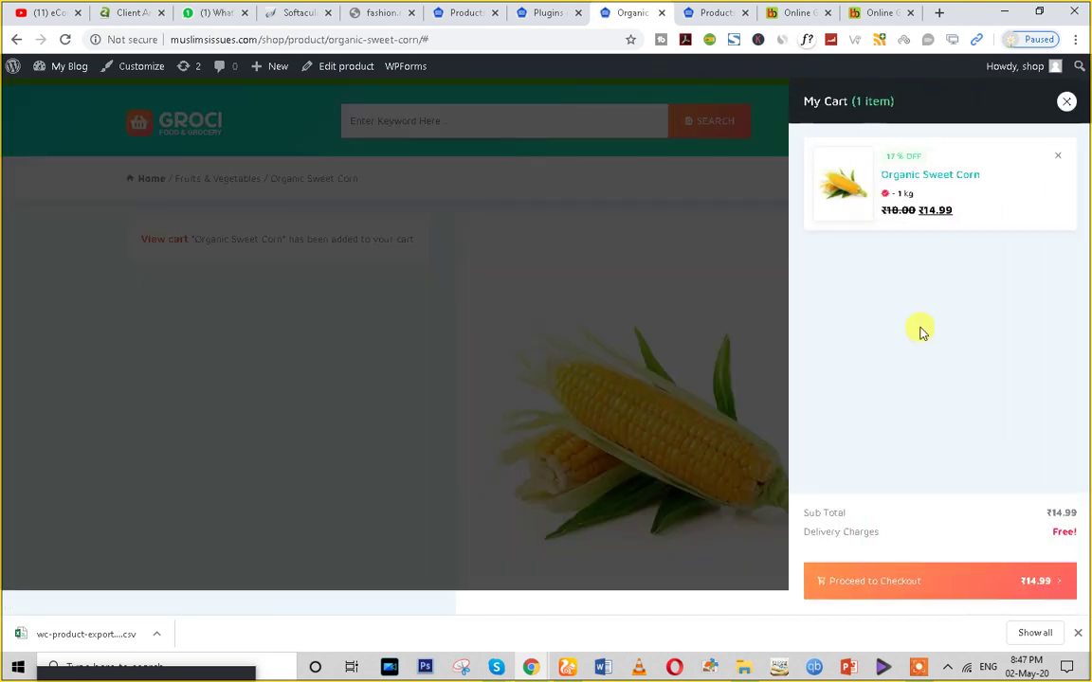
pyautogui.click(900, 589)
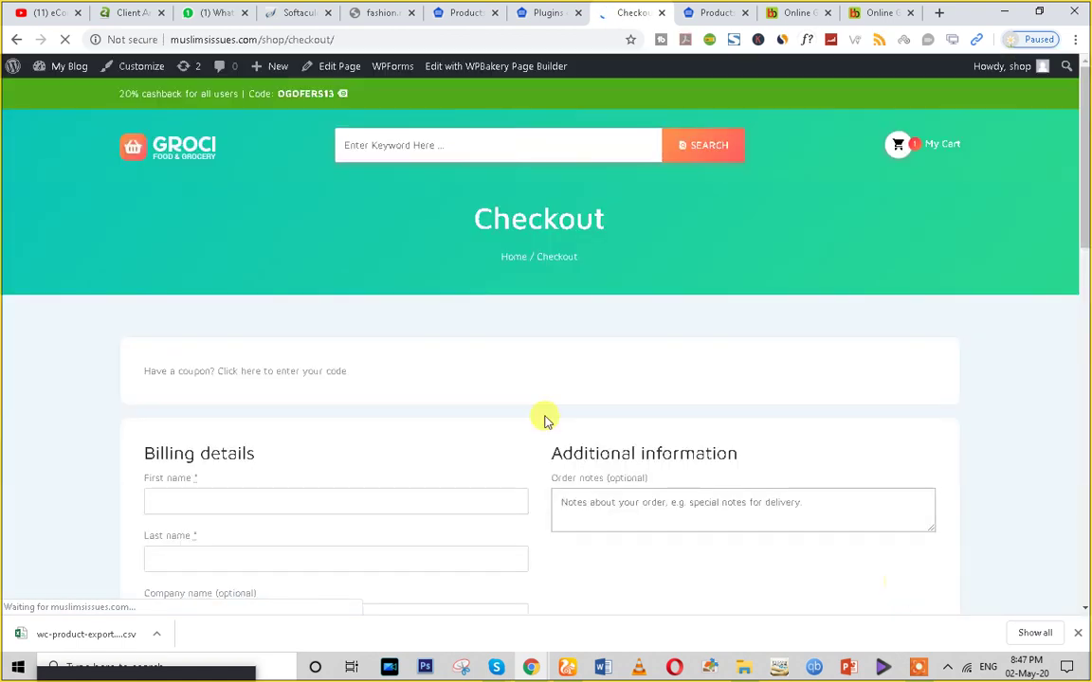
# - Try to place the order from the checkout page before completing the billing details
pyautogui.scroll(-6, 304, 371)
pyautogui.scroll(-4, 306, 444)
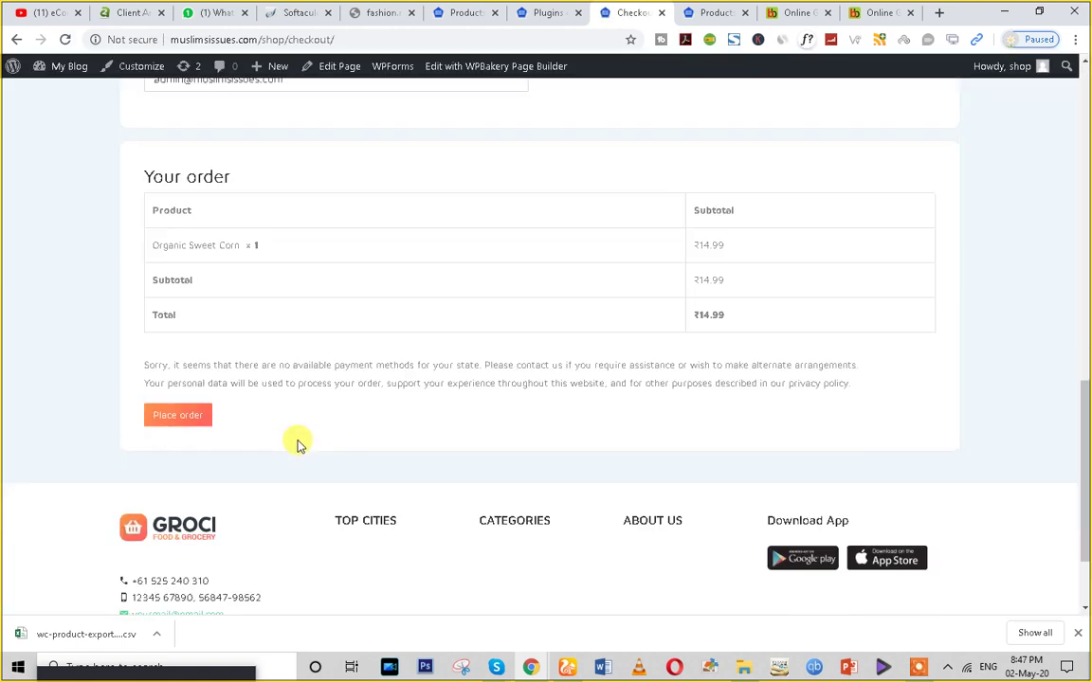
pyautogui.scroll(1, 214, 392)
pyautogui.click(168, 405)
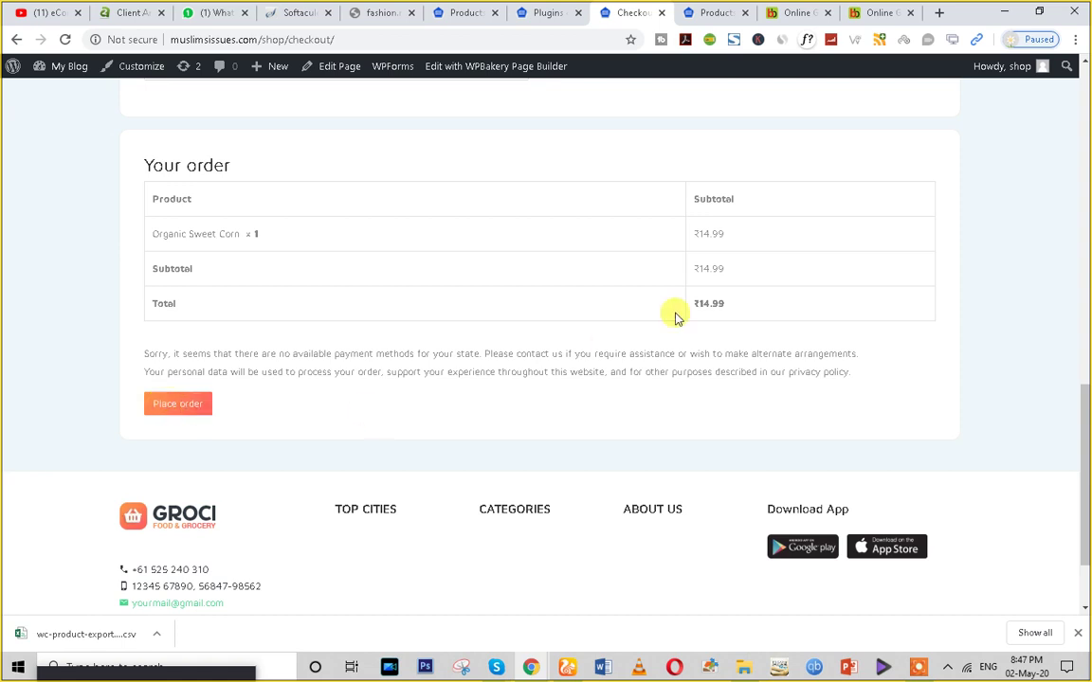
# - Fill the billing details with the customer's saved name, address, phone and e-mail, and try to place the order
pyautogui.click(191, 198)
pyautogui.click(190, 244)
pyautogui.scroll(-4, 210, 433)
pyautogui.scroll(-4, 210, 433)
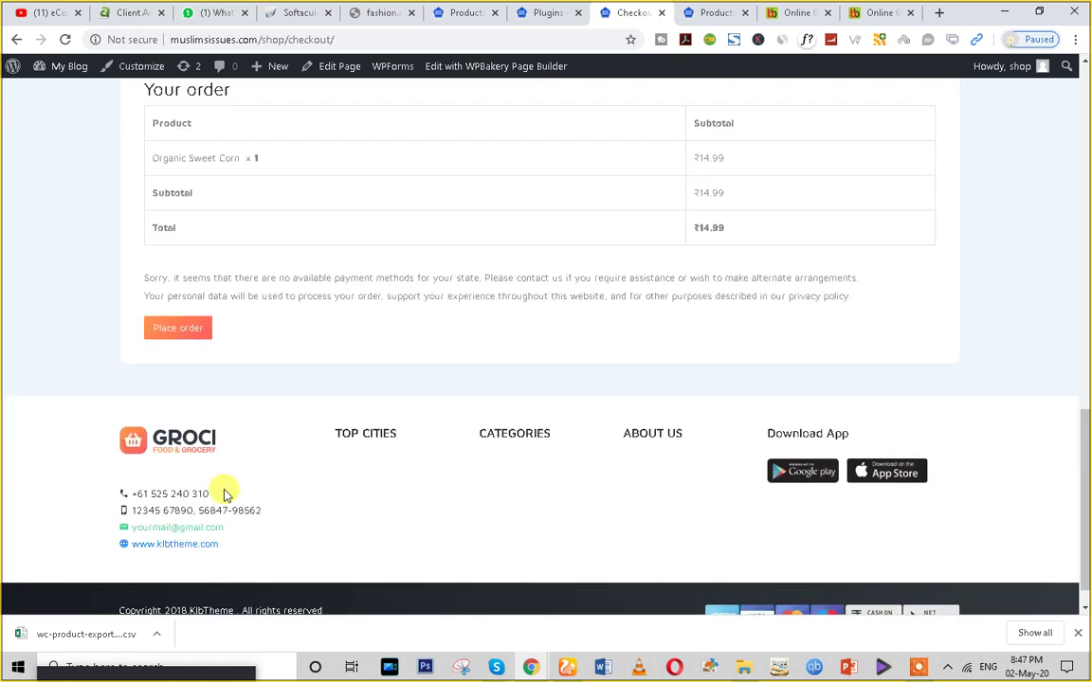
pyautogui.click(175, 332)
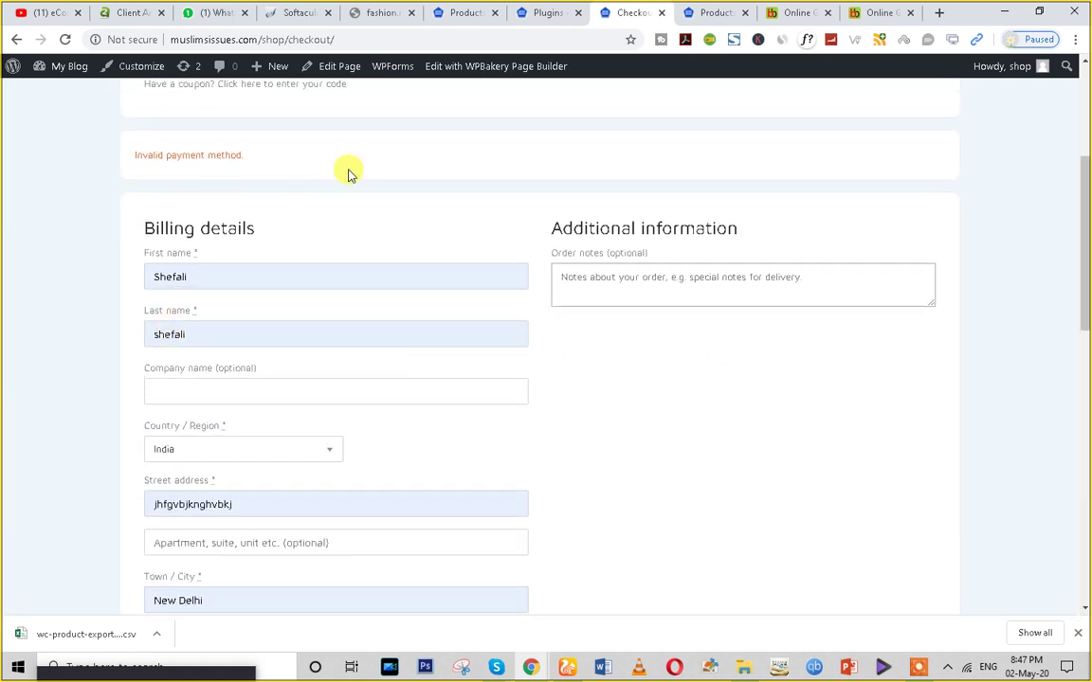
pyautogui.scroll(-7, 468, 440)
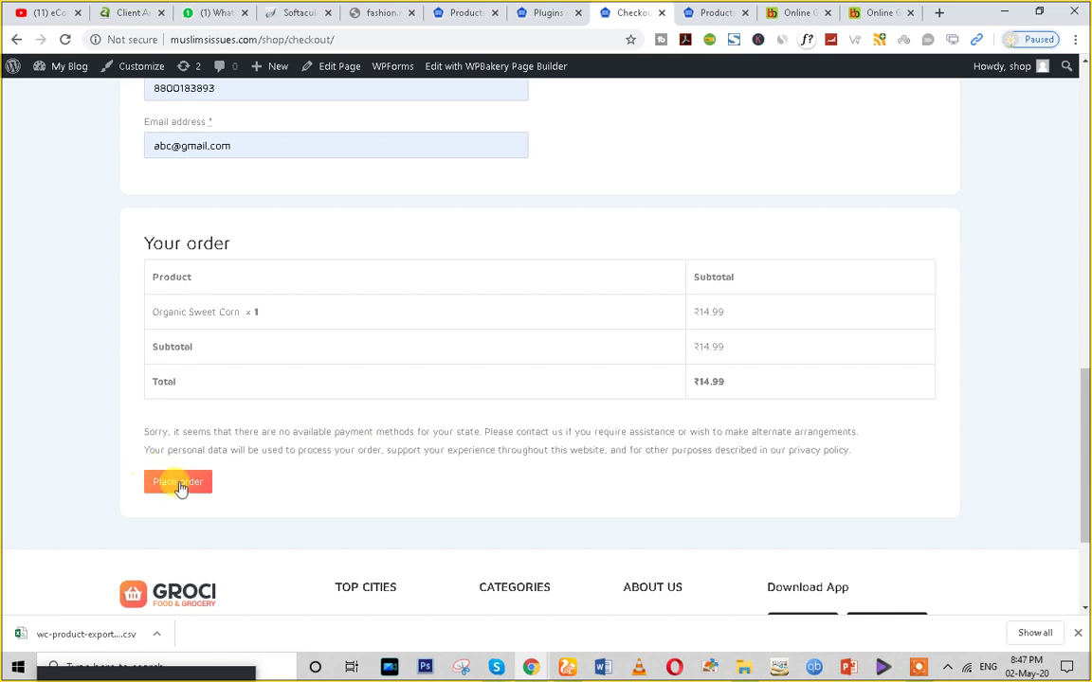
pyautogui.click(178, 483)
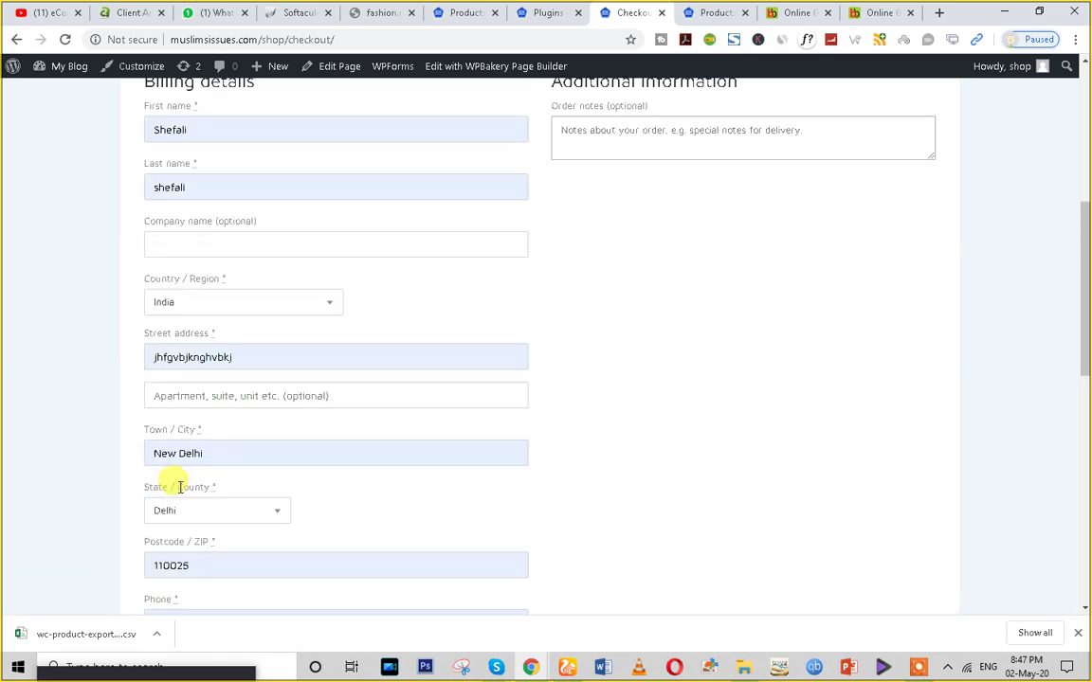
# - Enable the Cash on delivery payment method in the WooCommerce payment settings and save the changes
pyautogui.click(512, 17)
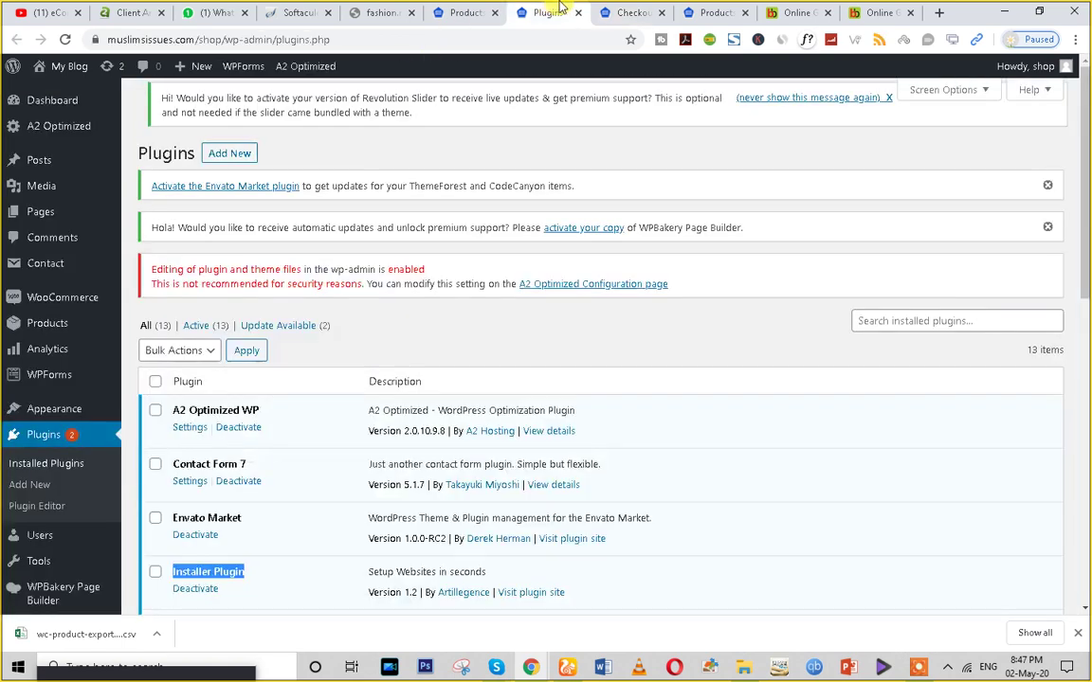
pyautogui.moveTo(71, 296)
pyautogui.click(147, 407)
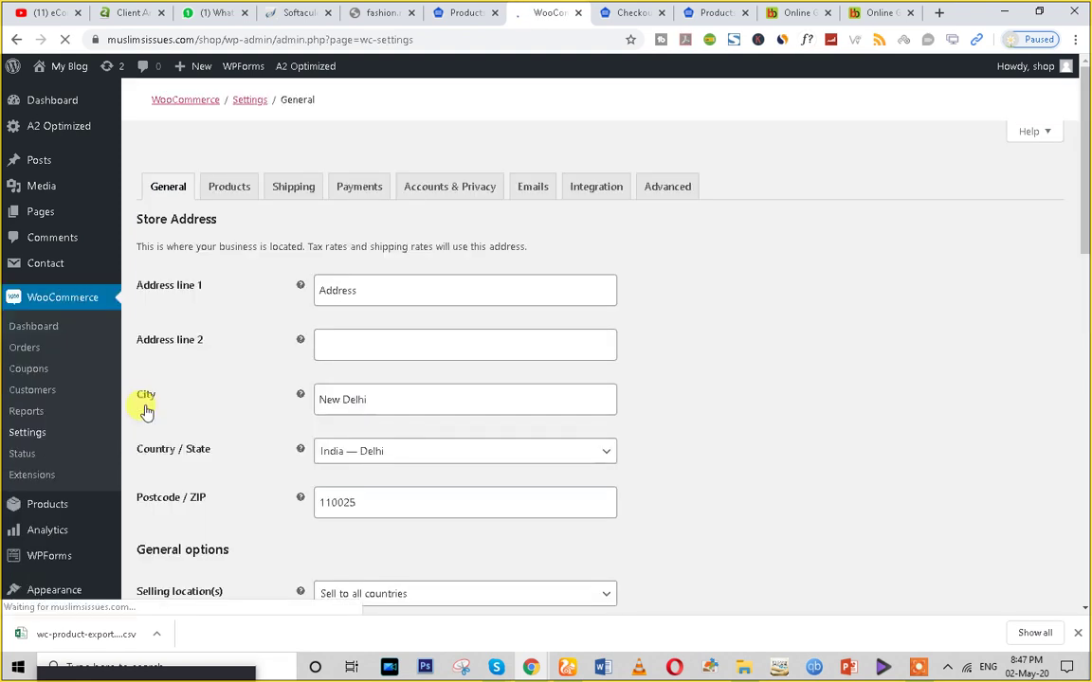
pyautogui.click(356, 189)
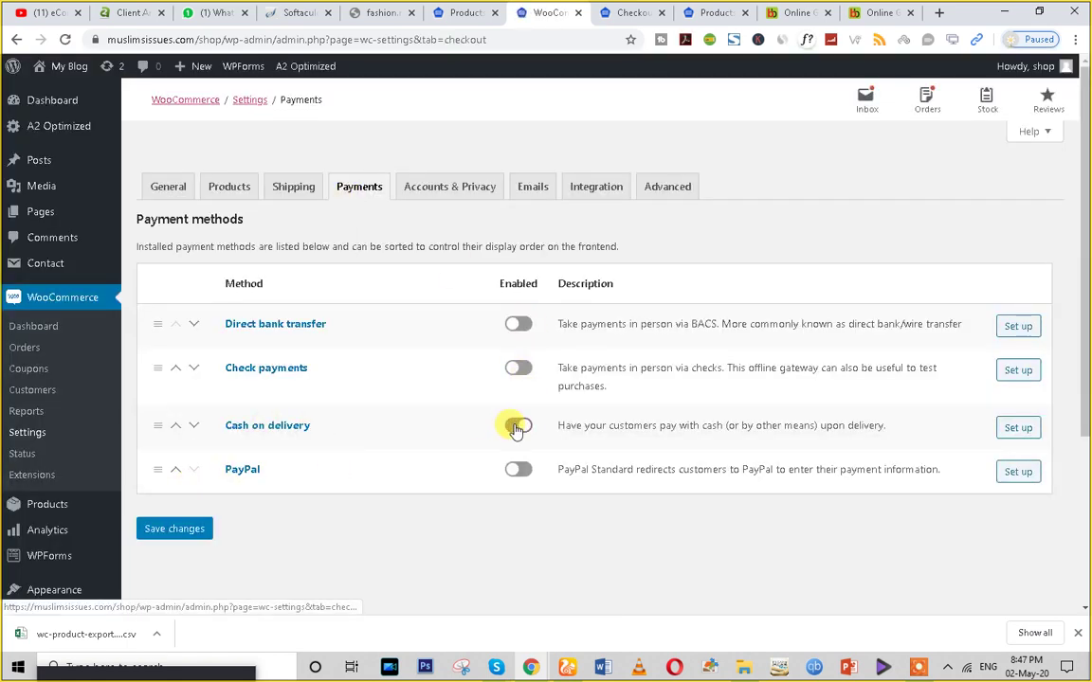
pyautogui.click(173, 528)
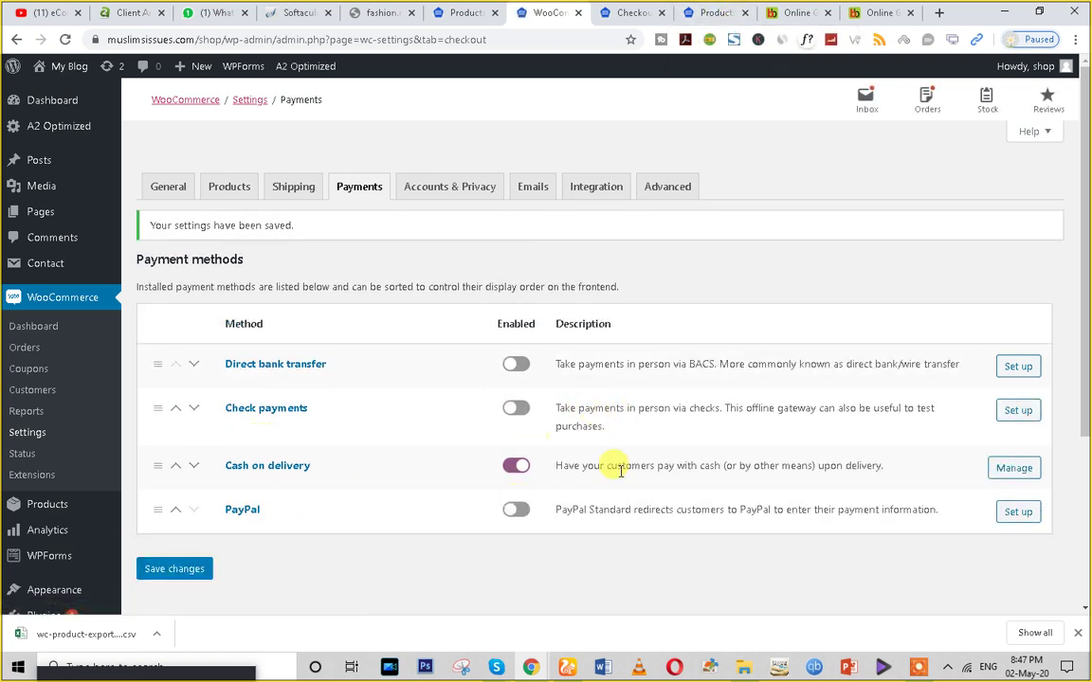
# - Return to the open checkout page, try placing the order again and check its payment options
pyautogui.click(715, 12)
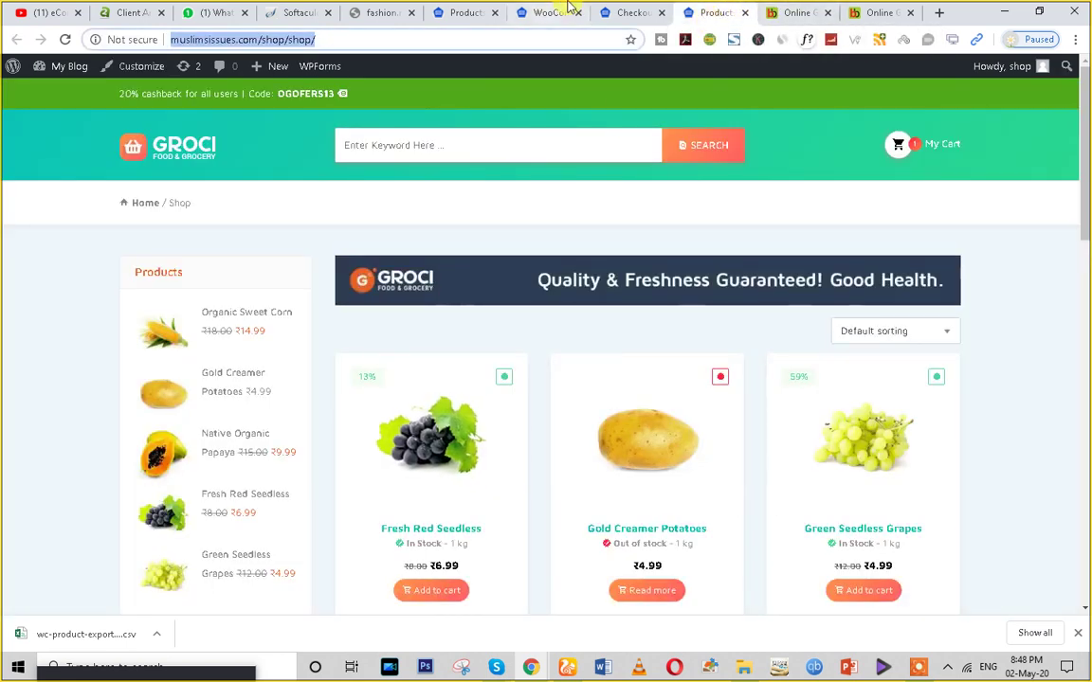
pyautogui.click(630, 12)
pyautogui.scroll(-10, 440, 260)
pyautogui.click(185, 292)
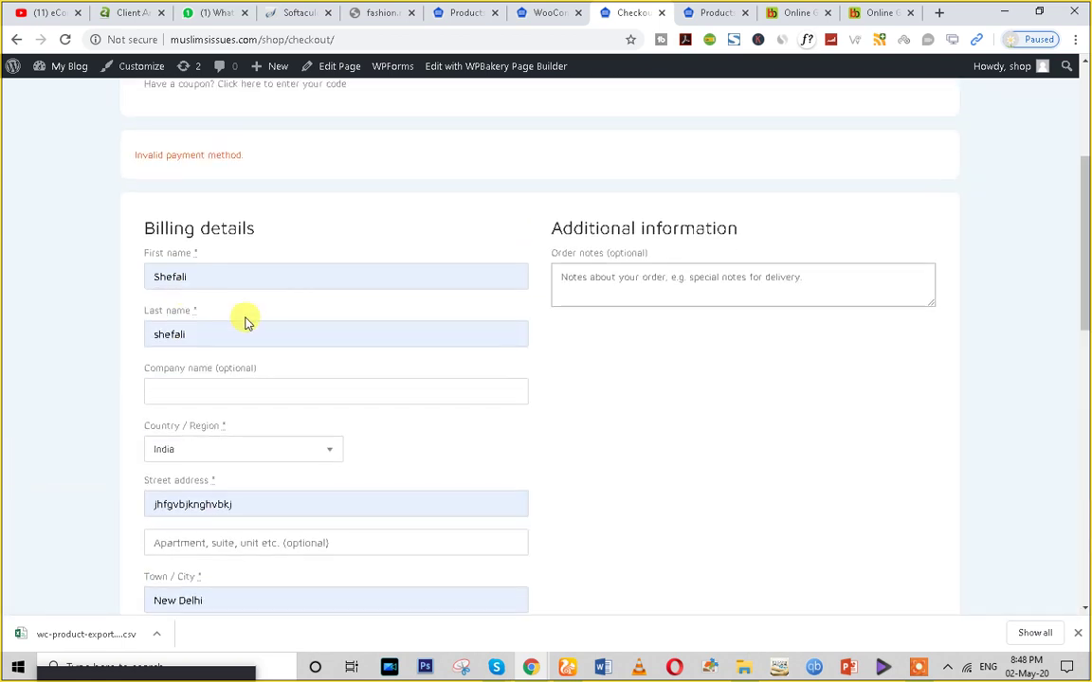
pyautogui.scroll(-8, 284, 341)
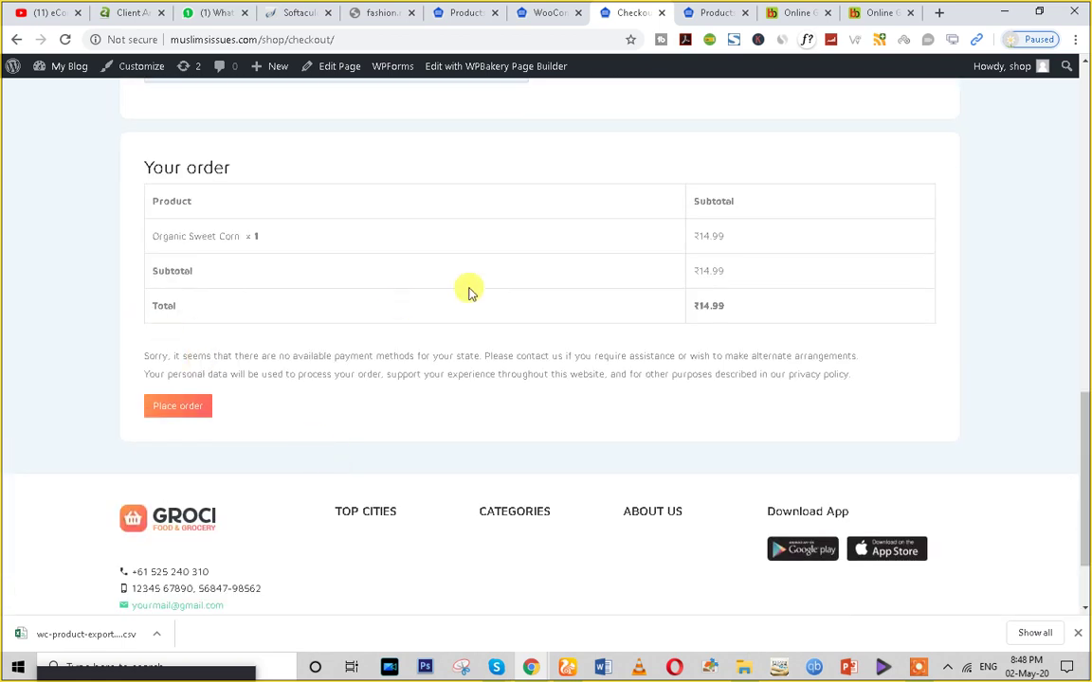
pyautogui.scroll(3, 339, 372)
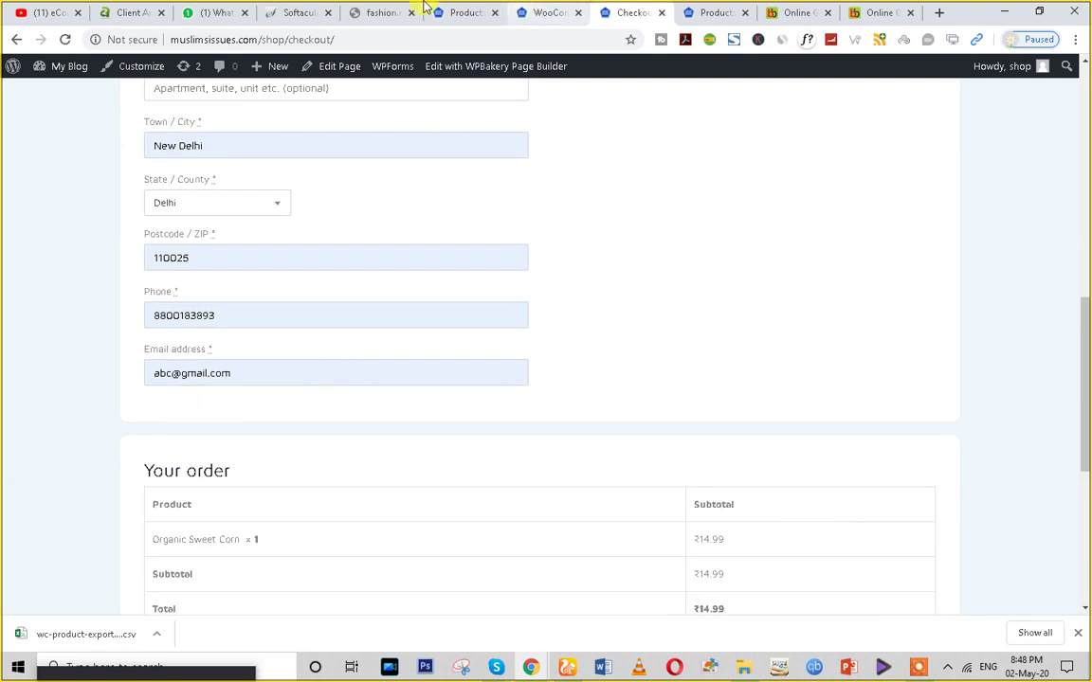
# - Open the Cash on delivery method's own settings in WooCommerce and save them
pyautogui.click(548, 13)
pyautogui.click(1006, 468)
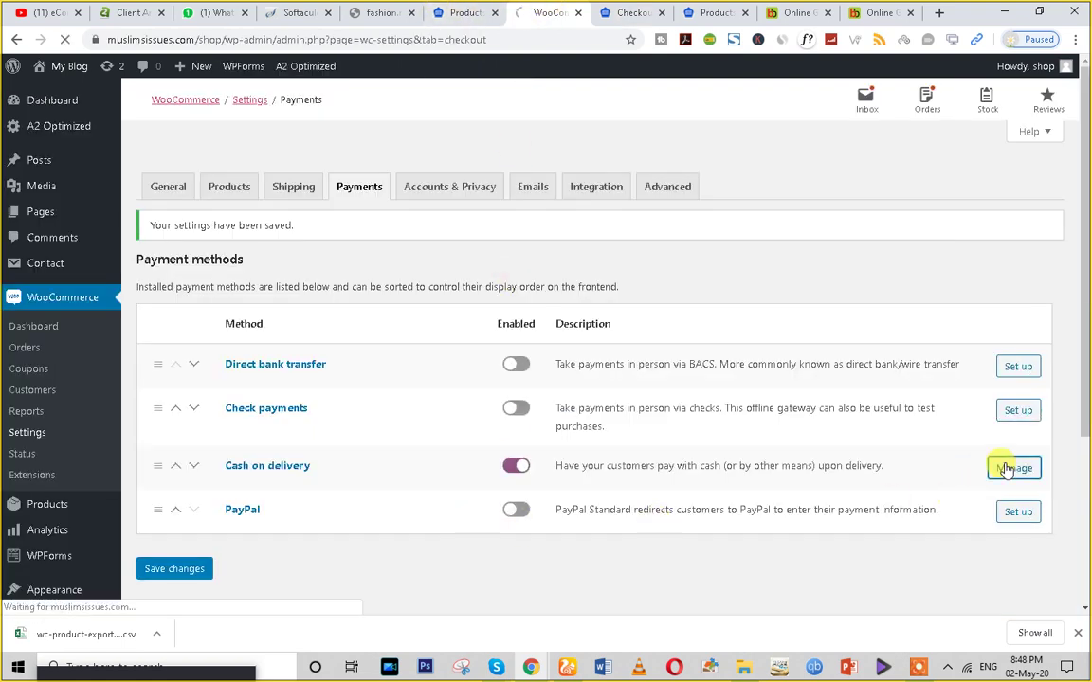
pyautogui.scroll(-3, 254, 363)
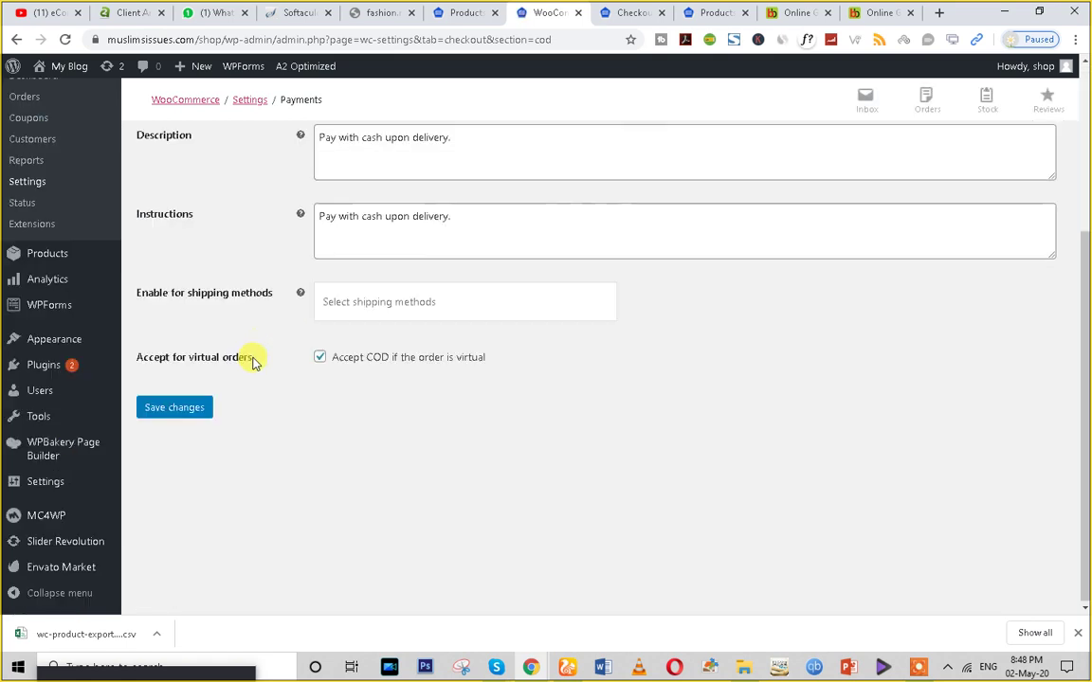
pyautogui.click(195, 409)
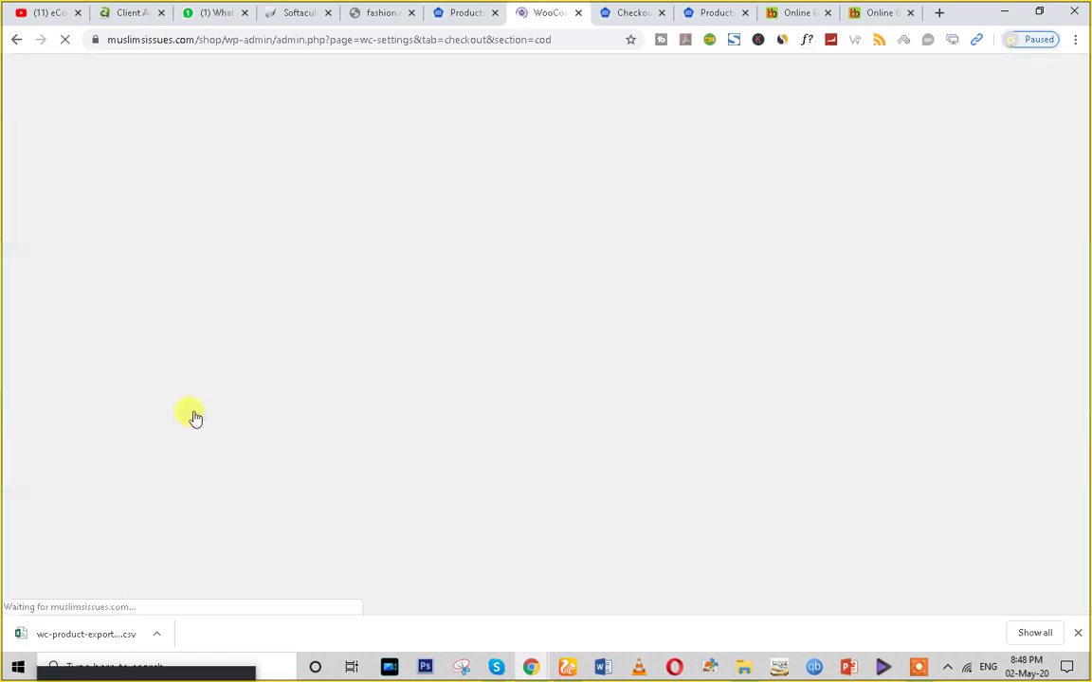
# - Reload the checkout page and place the Organic Sweet Corn order with Cash on delivery
pyautogui.click(632, 13)
pyautogui.click(65, 39)
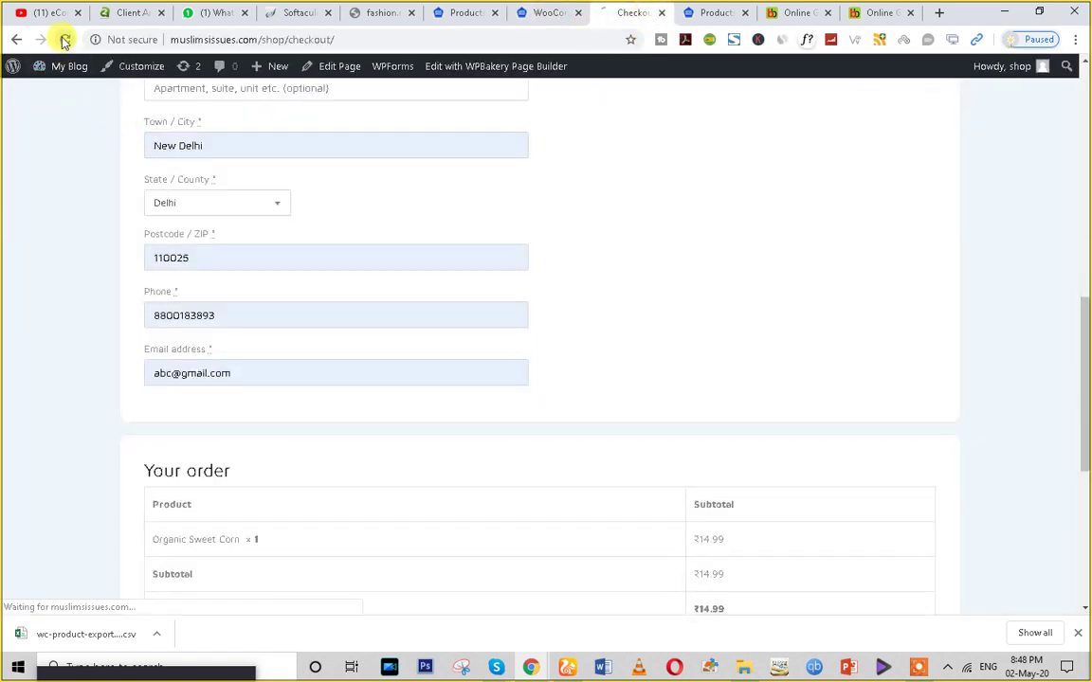
pyautogui.scroll(-10, 219, 397)
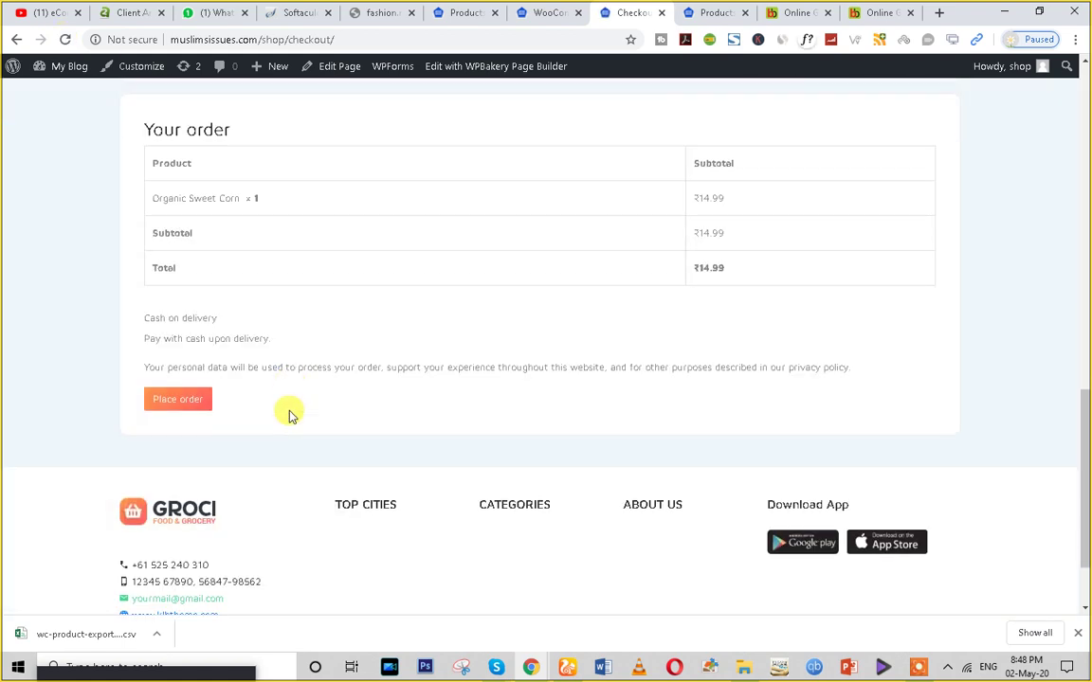
pyautogui.moveTo(144, 317); pyautogui.dragTo(299, 330)
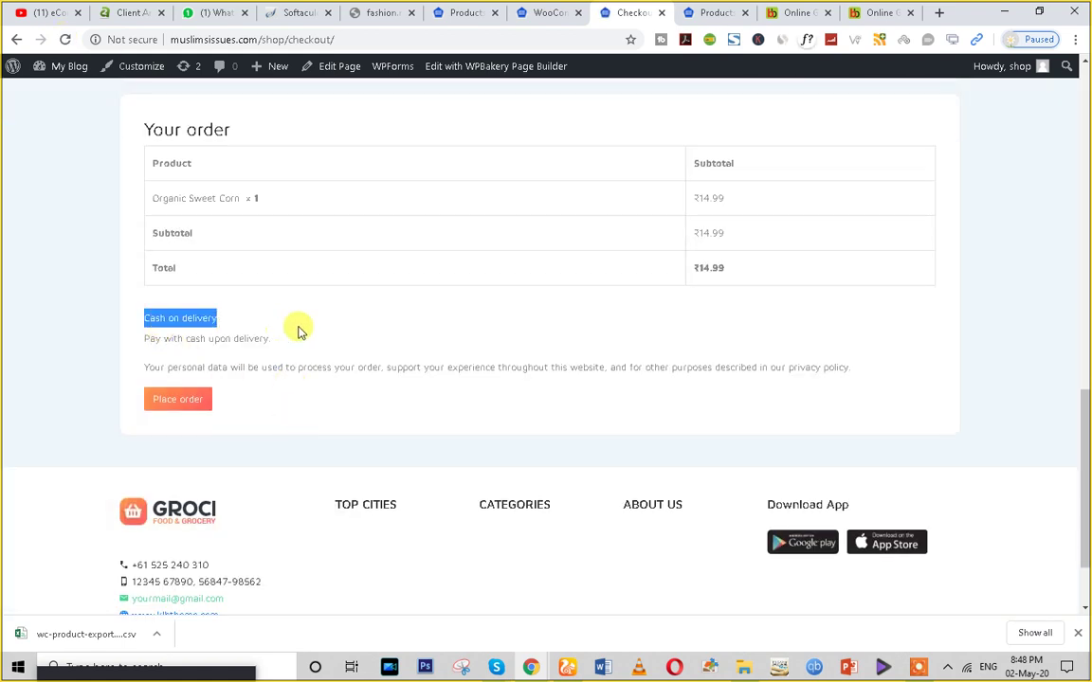
pyautogui.click(180, 399)
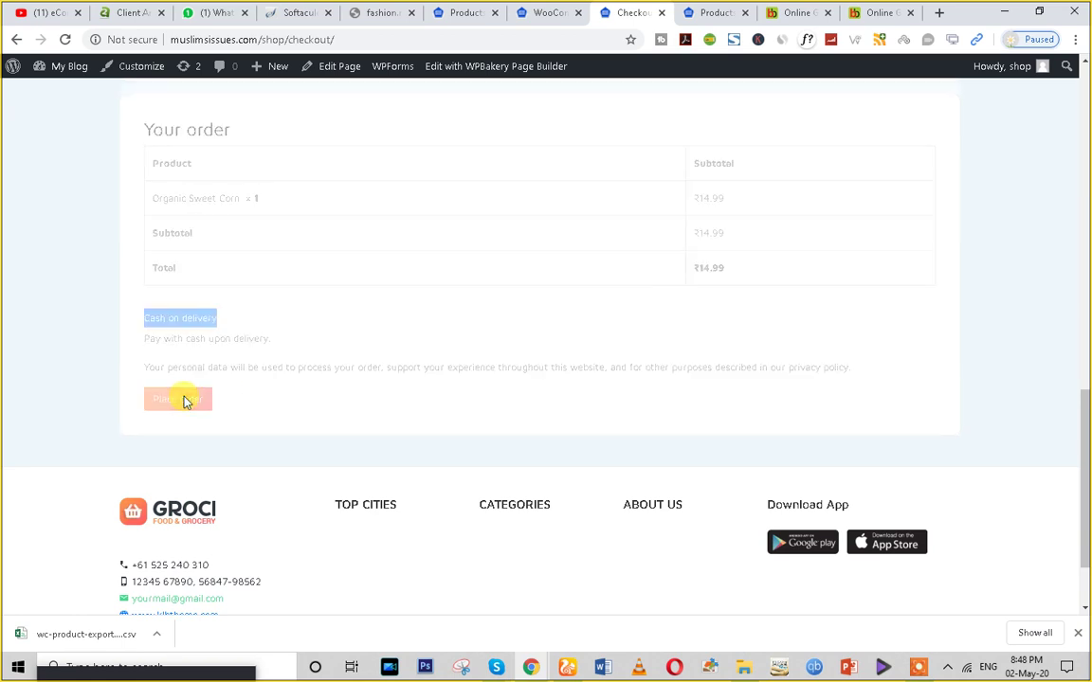
# - Review the order confirmation, including the order details, payment method and billing address
pyautogui.scroll(-3, 901, 368)
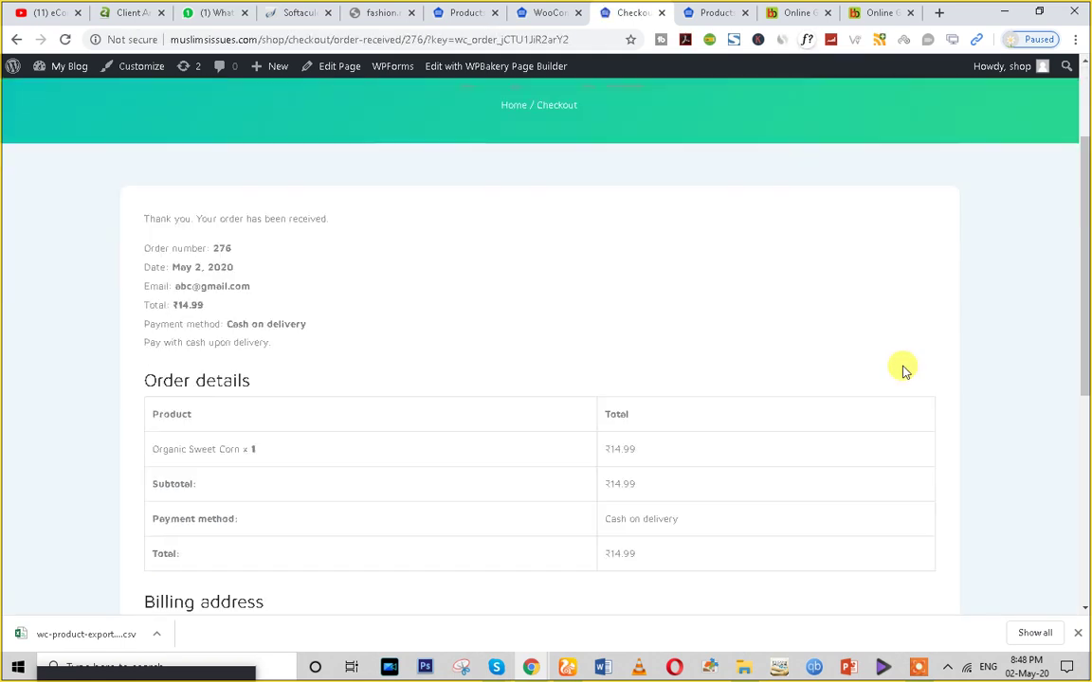
pyautogui.moveTo(142, 135); pyautogui.dragTo(711, 505)
pyautogui.scroll(-3, 711, 505)
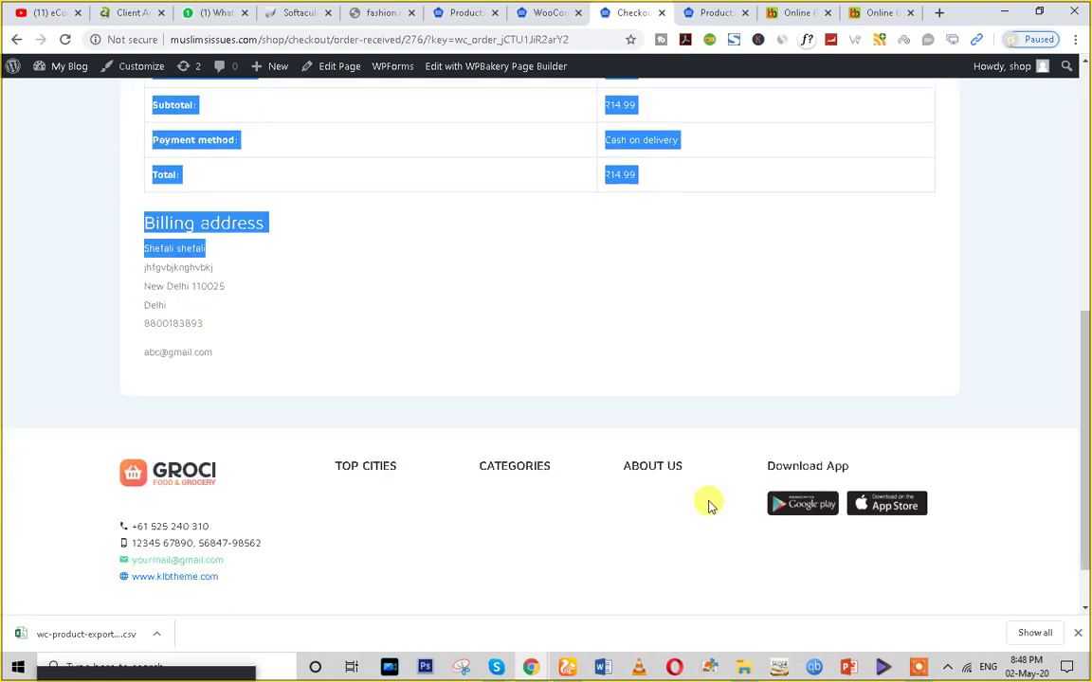
pyautogui.click(479, 464)
pyautogui.moveTo(251, 379); pyautogui.dragTo(59, 163)
pyautogui.scroll(5, 332, 333)
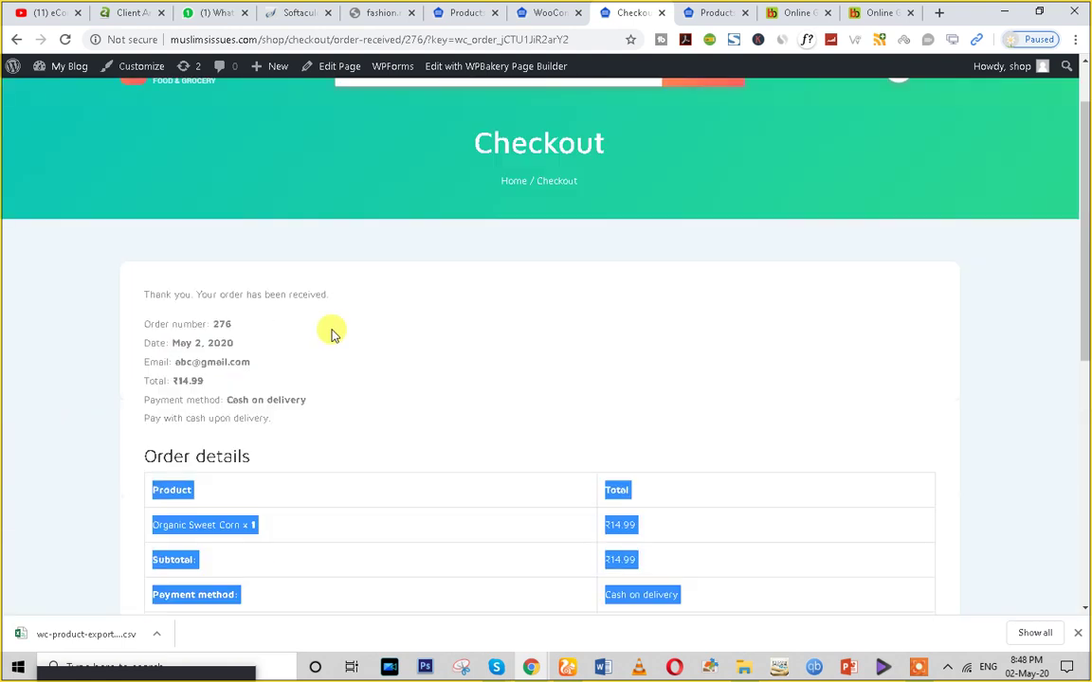
# - Reload the WooCommerce admin page and open the list of orders
pyautogui.click(545, 12)
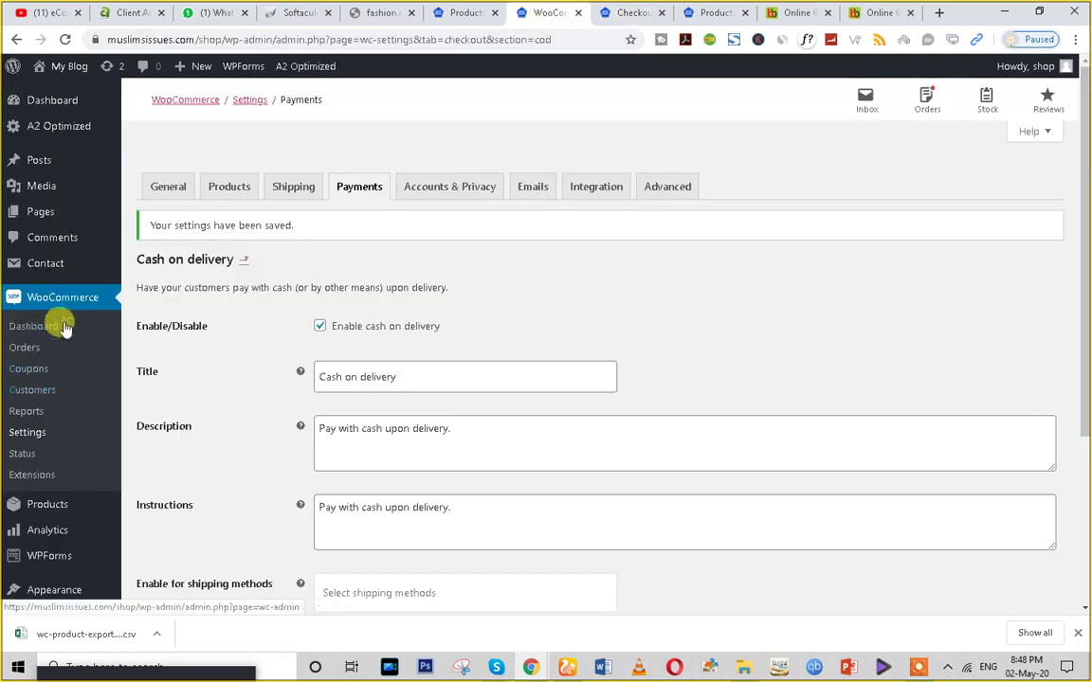
pyautogui.click(66, 40)
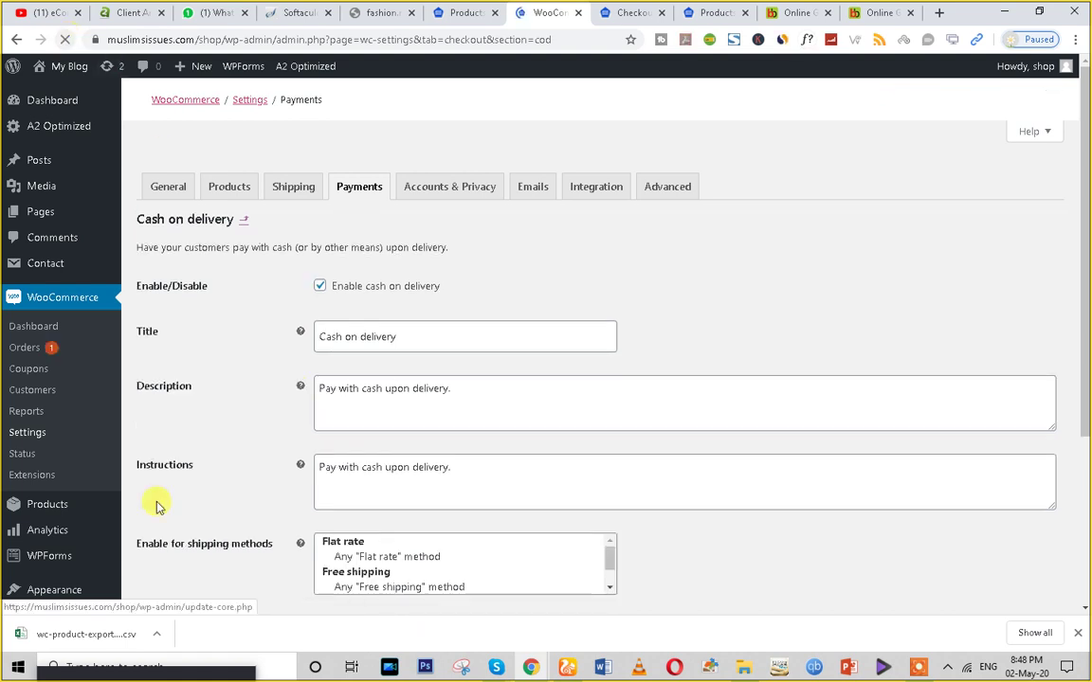
pyautogui.click(26, 351)
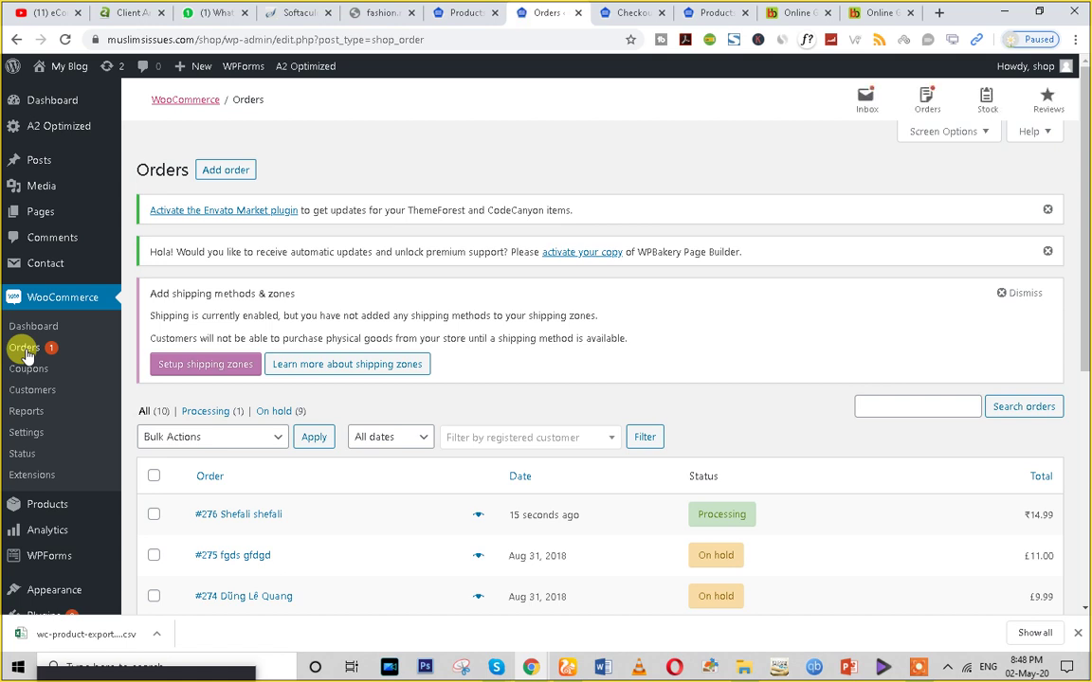
pyautogui.scroll(-3, 163, 419)
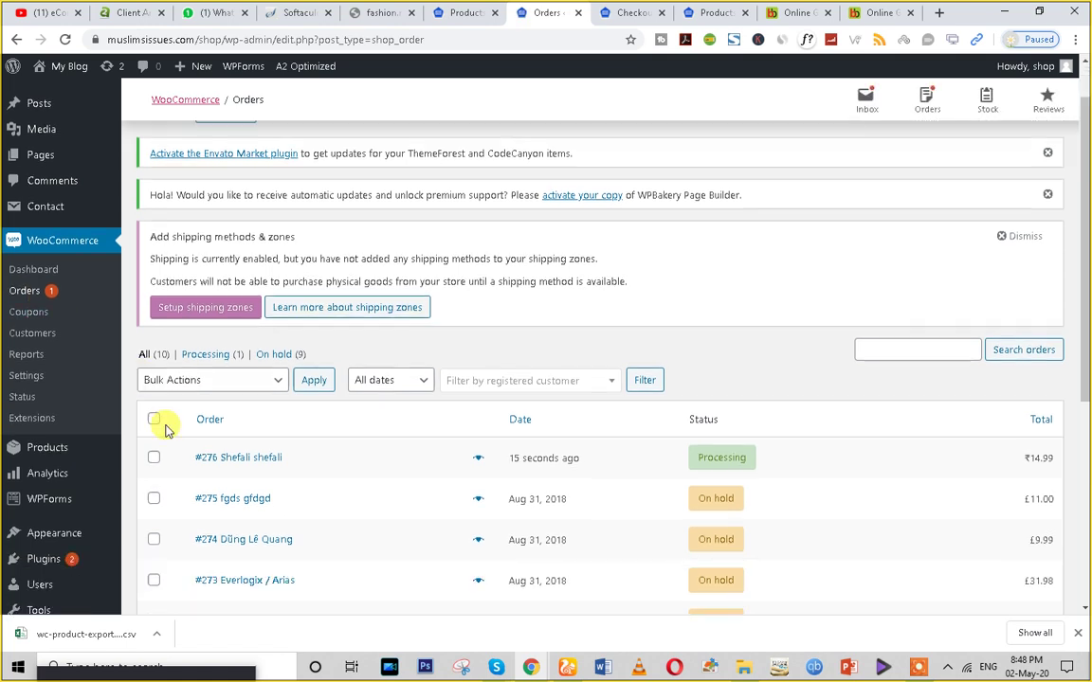
# - Open the newest processing order and email the invoice / order details to the customer by updating the order
pyautogui.click(222, 365)
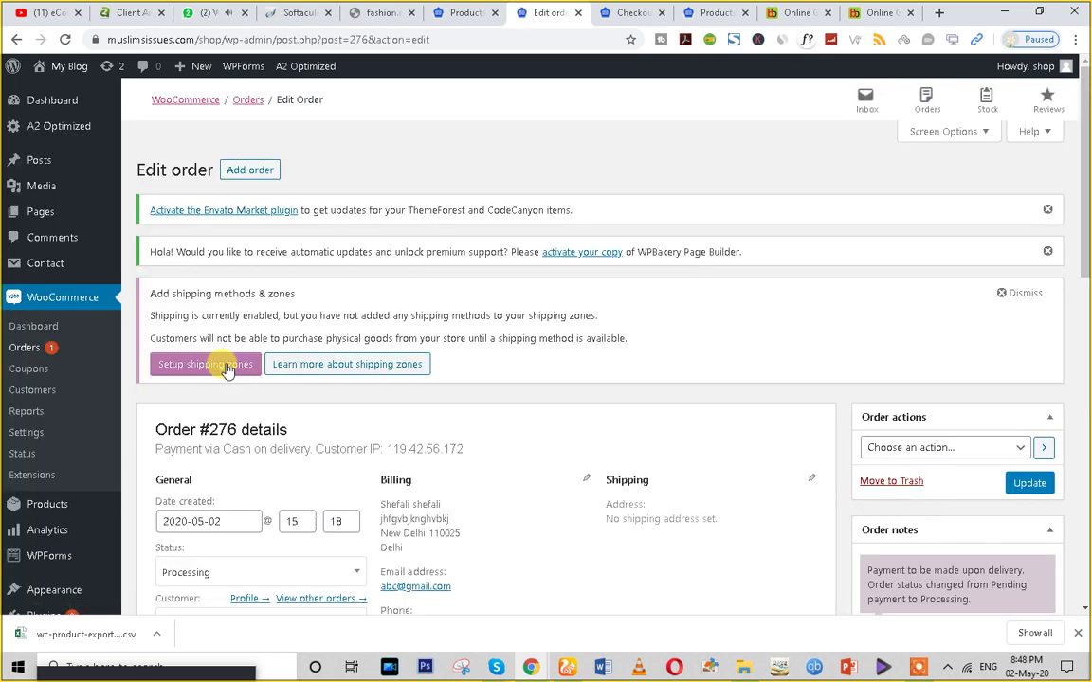
pyautogui.scroll(-2, 955, 407)
pyautogui.click(1019, 296)
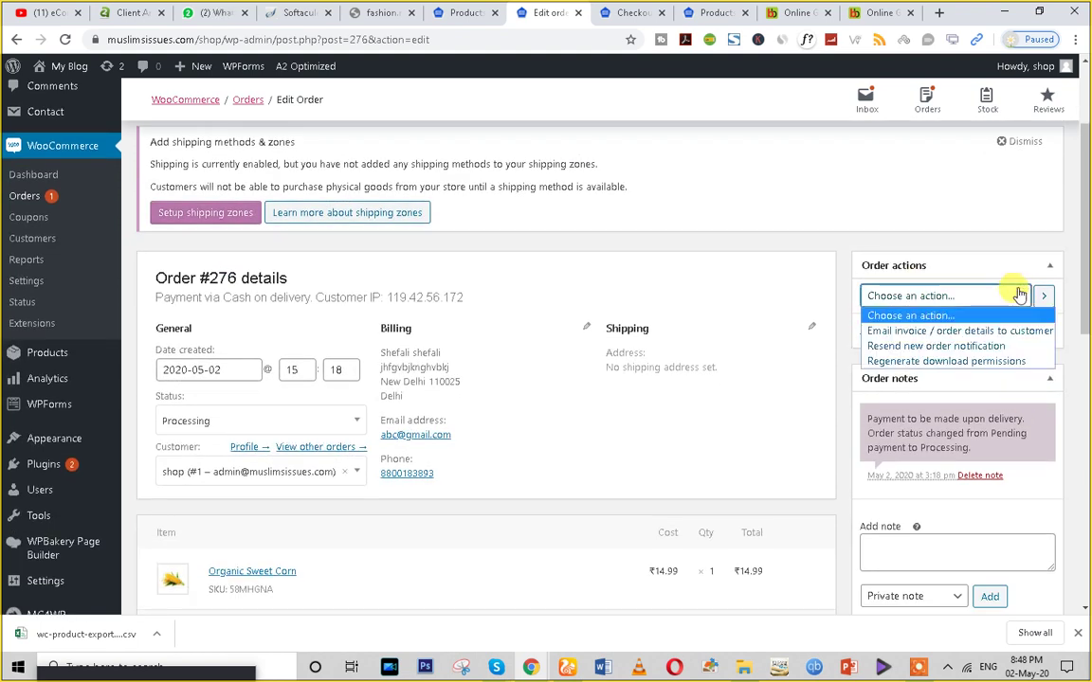
pyautogui.click(993, 331)
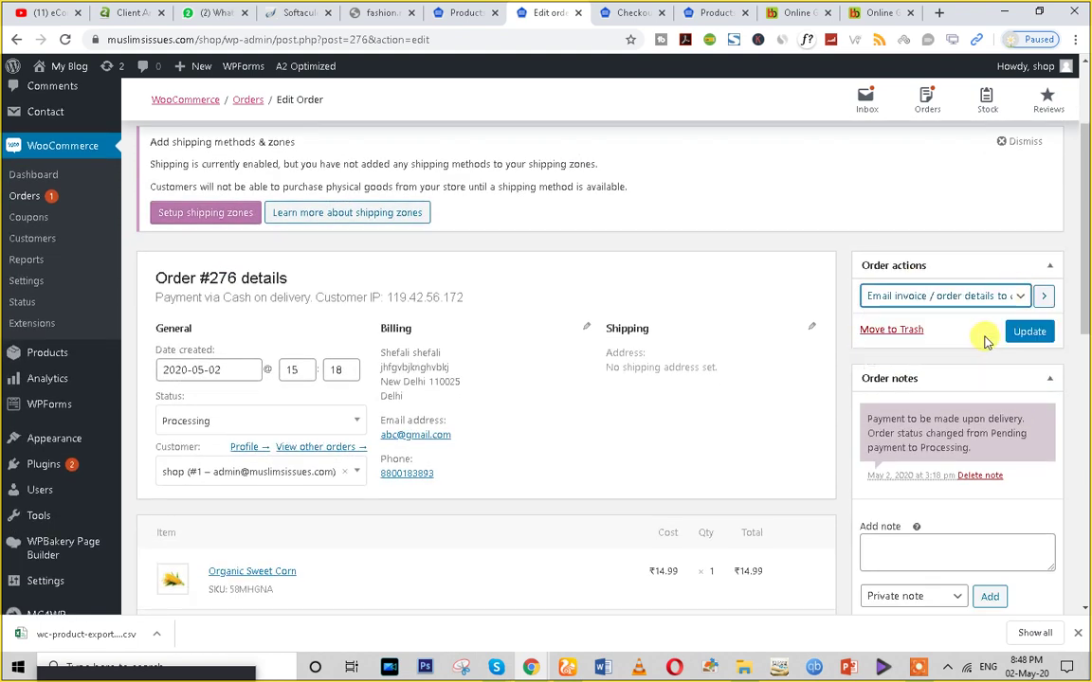
pyautogui.click(1025, 332)
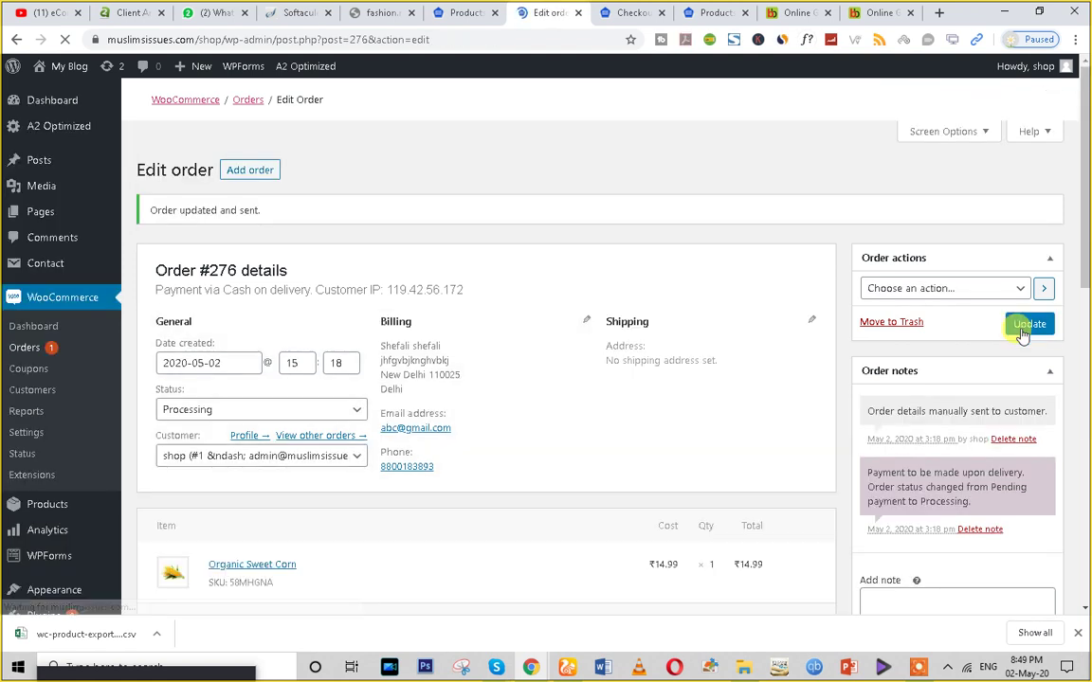
# - Go to the page for adding new plugins and search for "pdf"
pyautogui.scroll(-4, 341, 470)
pyautogui.scroll(2, 343, 474)
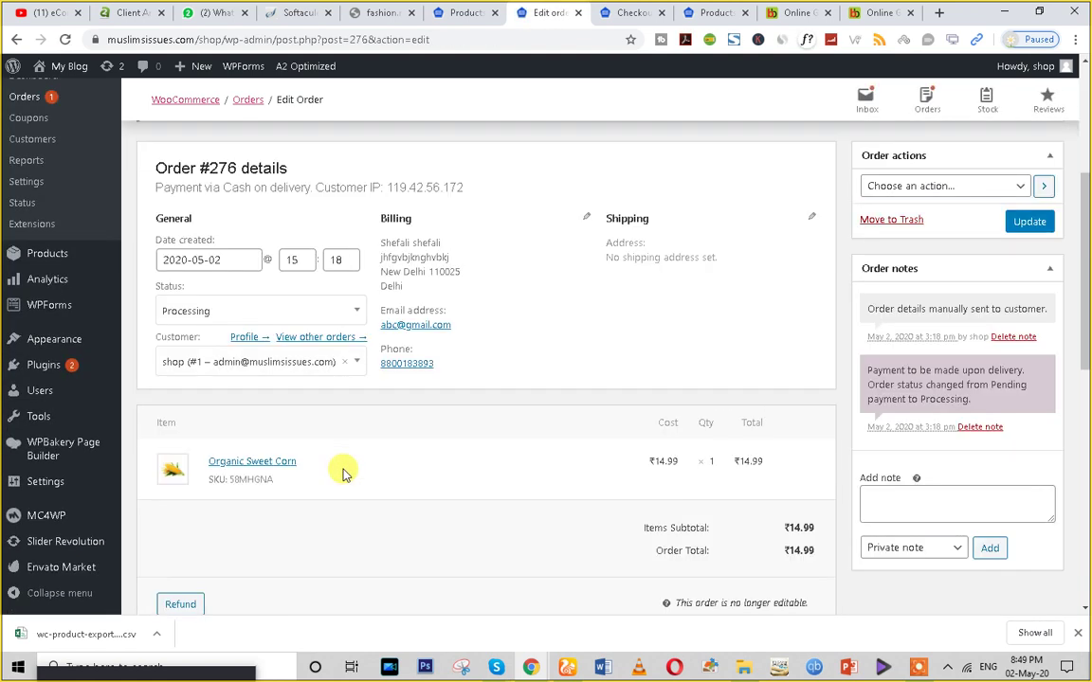
pyautogui.scroll(-4, 343, 474)
pyautogui.scroll(-1, 343, 474)
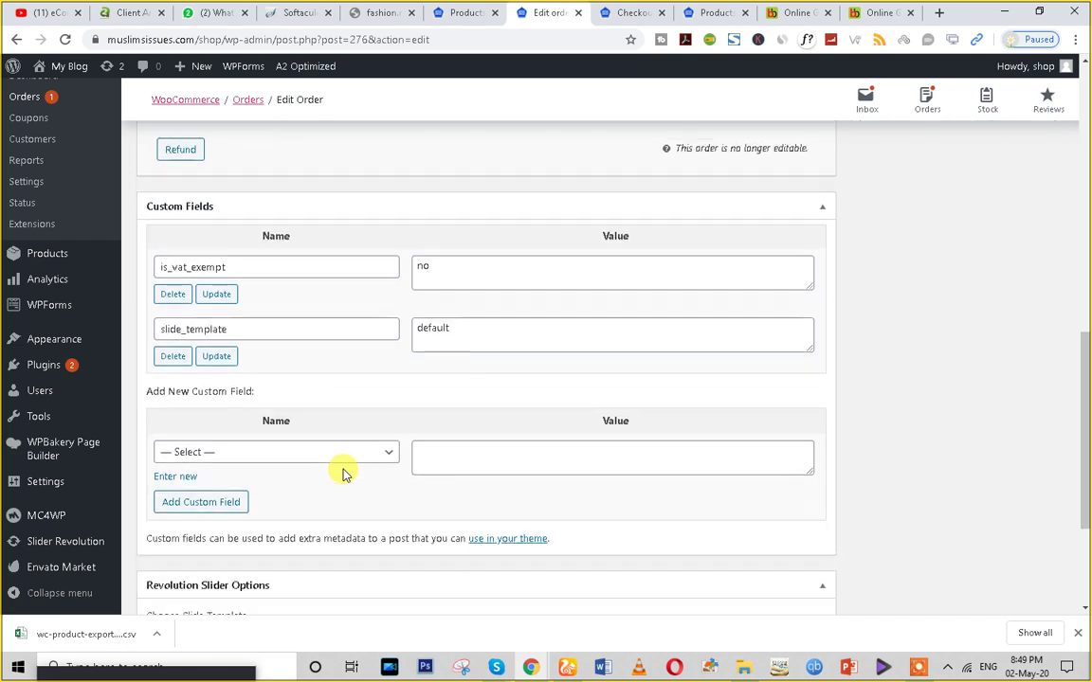
pyautogui.moveTo(53, 484)
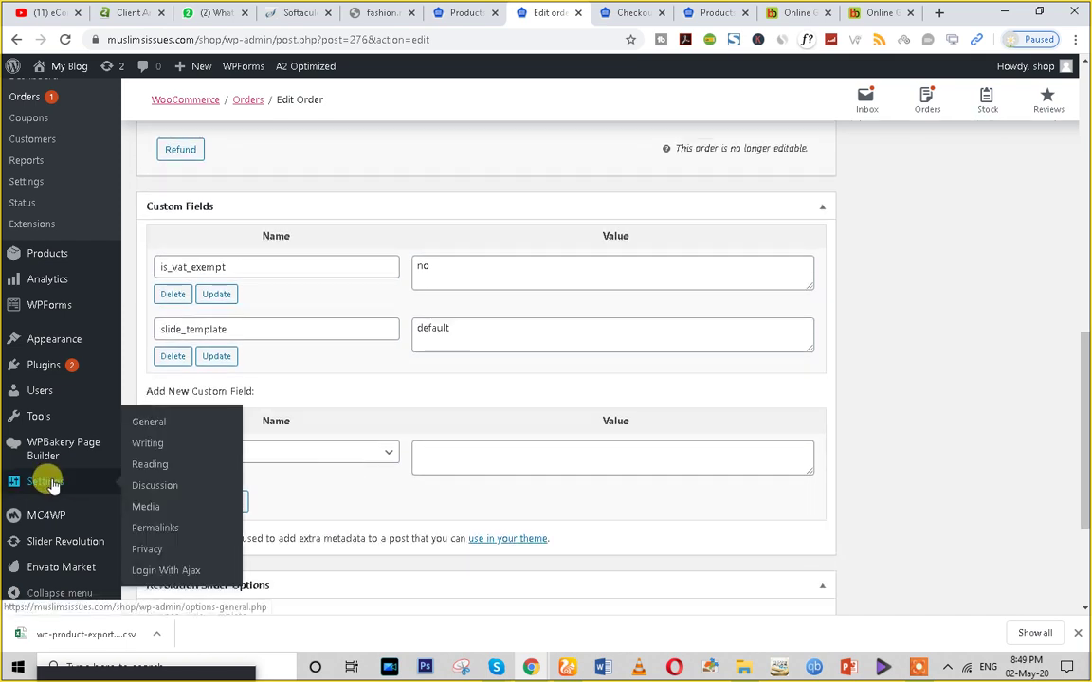
pyautogui.click(59, 365)
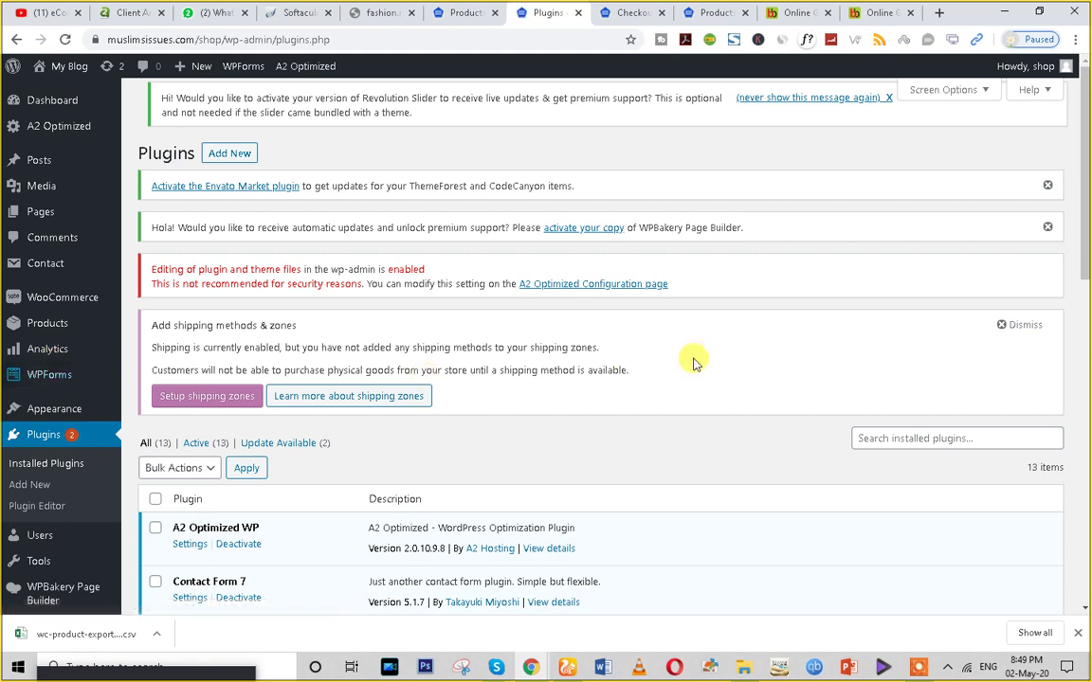
pyautogui.click(231, 154)
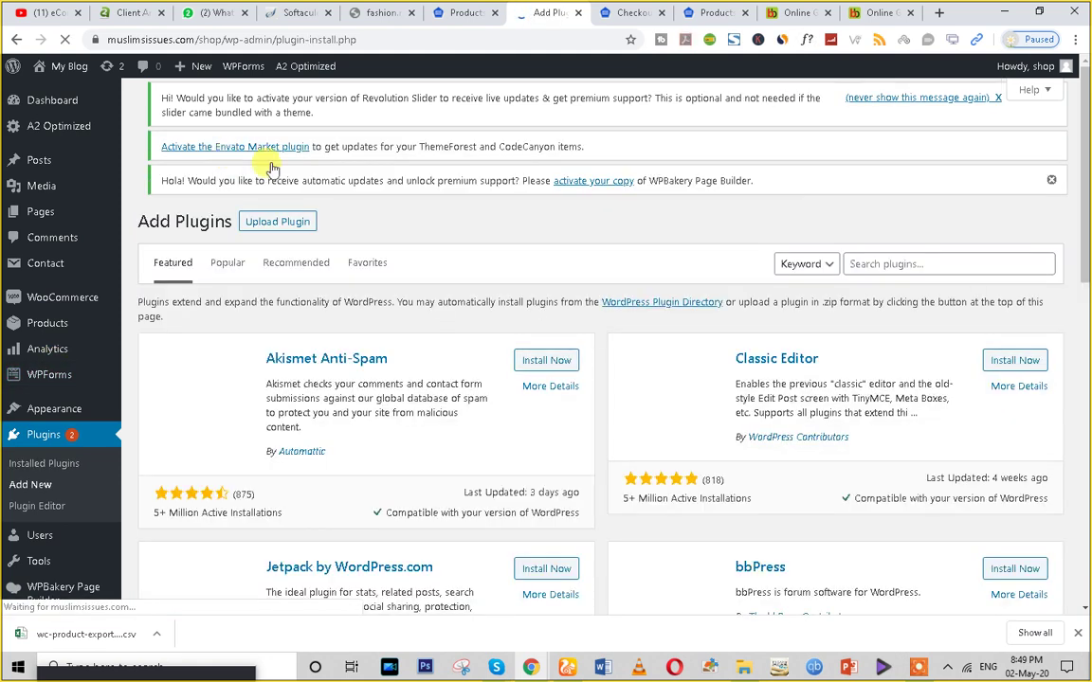
pyautogui.click(873, 284)
pyautogui.write('p')
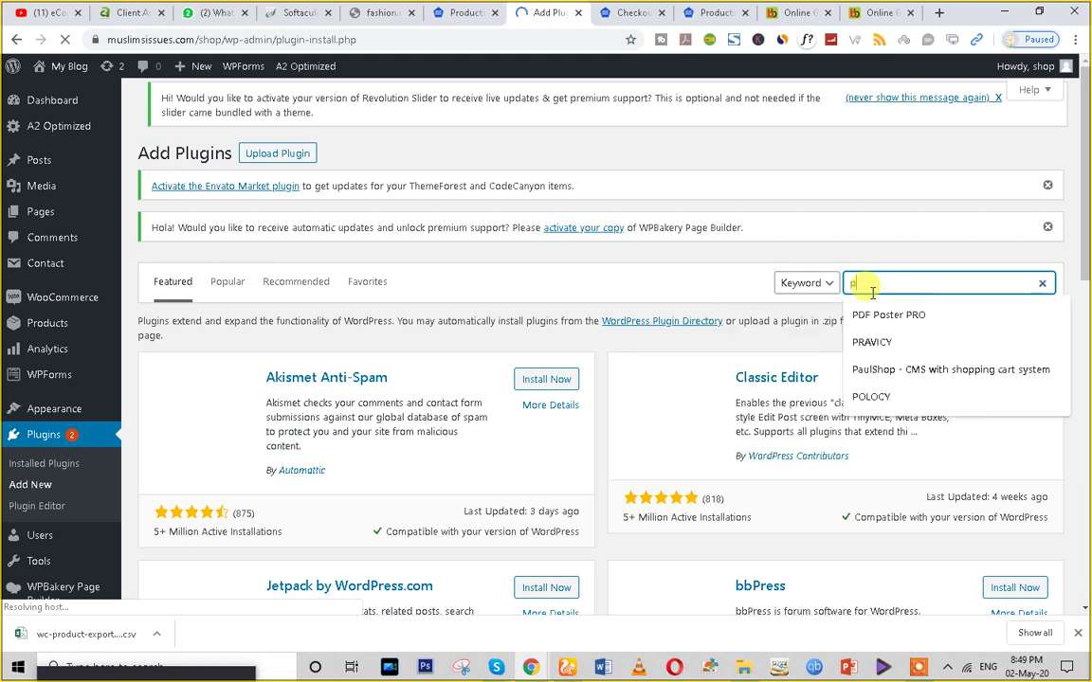
pyautogui.write('df')
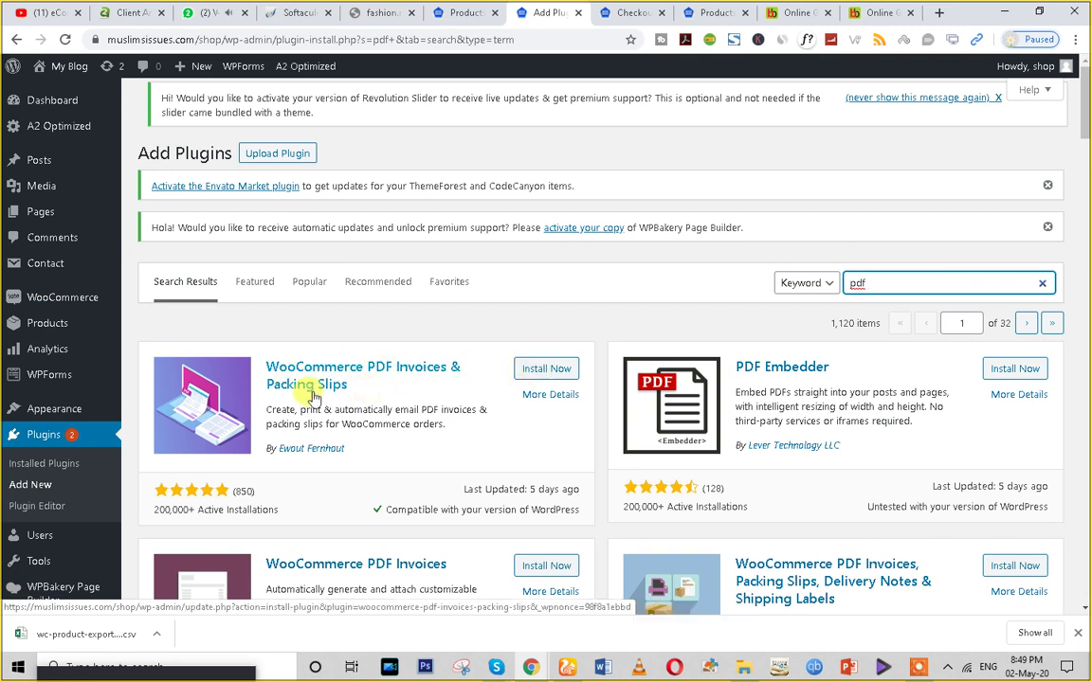
# - Install the WooCommerce PDF Invoices & Packing Slips plugin from the search results
pyautogui.click(533, 376)
pyautogui.scroll(-3, 425, 474)
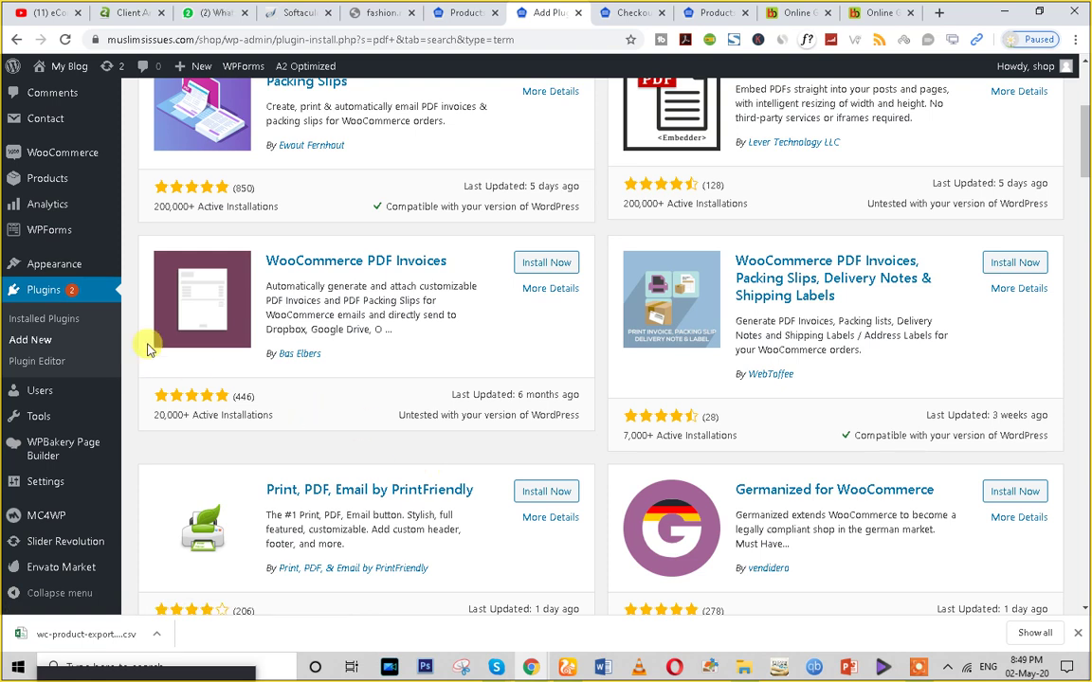
pyautogui.scroll(2, 305, 327)
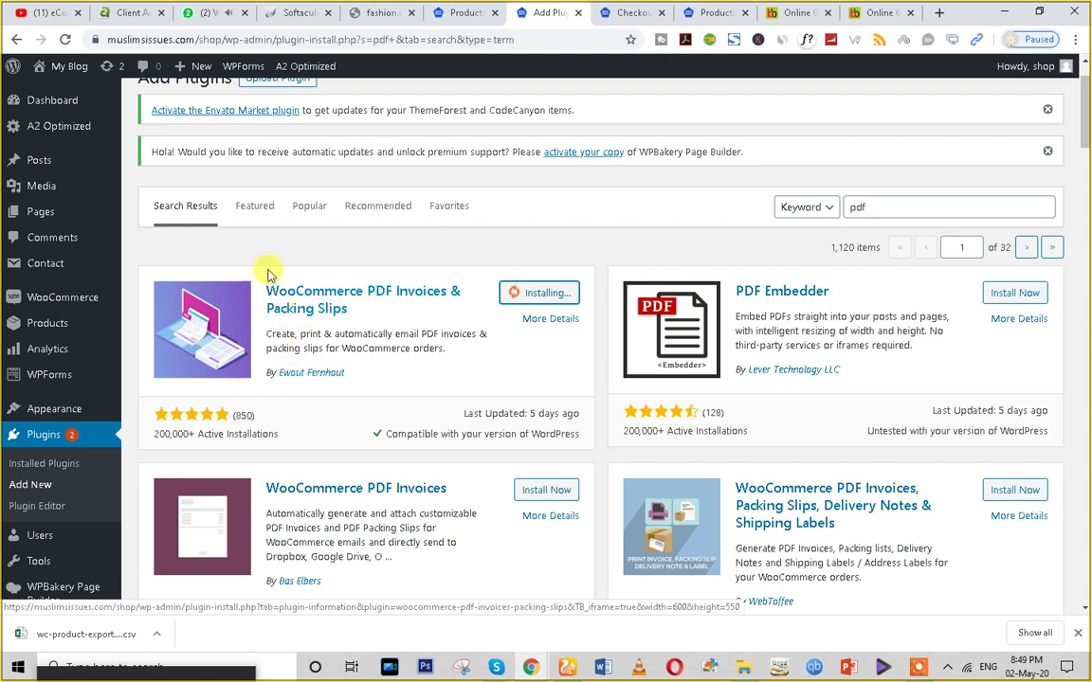
pyautogui.moveTo(272, 287); pyautogui.dragTo(351, 315)
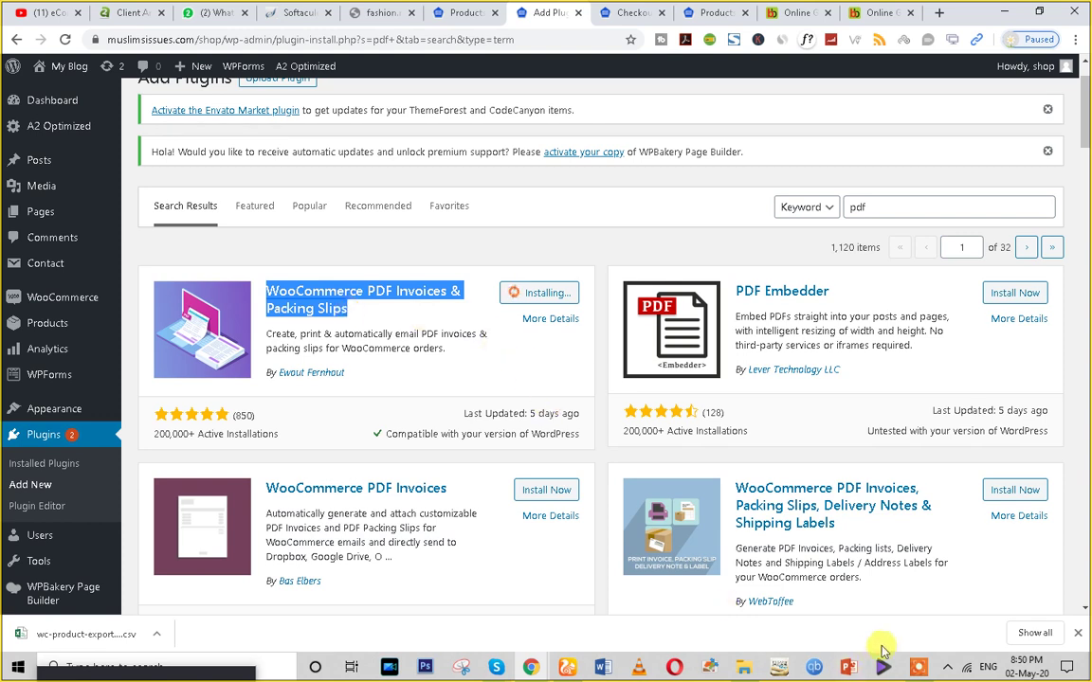
# - Look through the product listings on the storefront's shop page
pyautogui.click(717, 7)
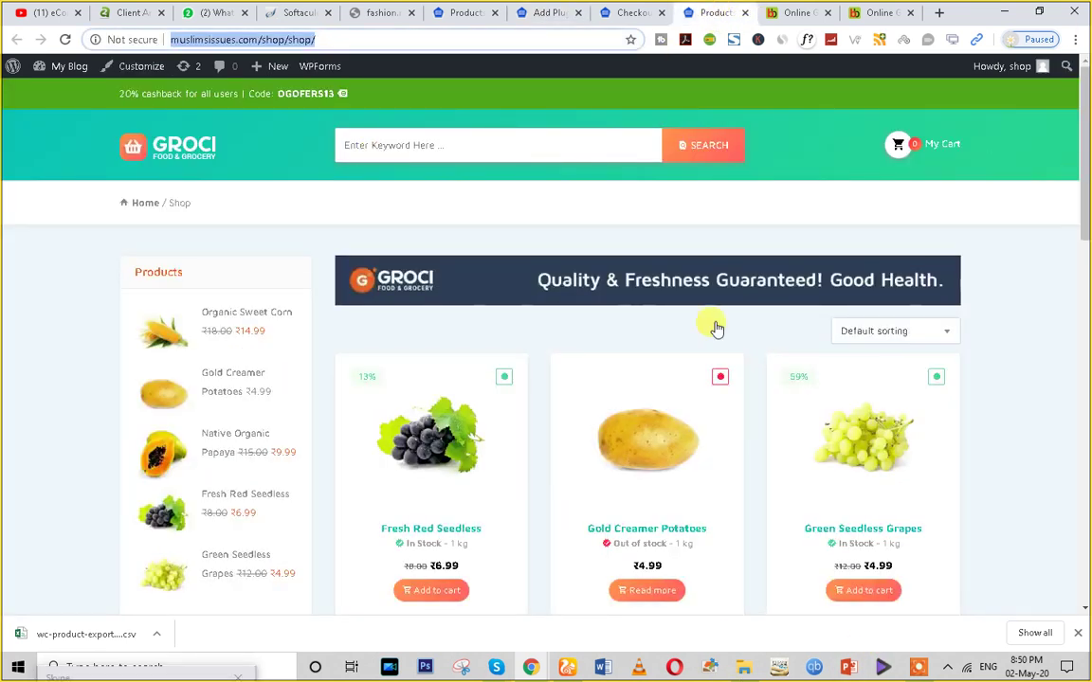
pyautogui.scroll(-6, 536, 290)
pyautogui.scroll(-6, 227, 363)
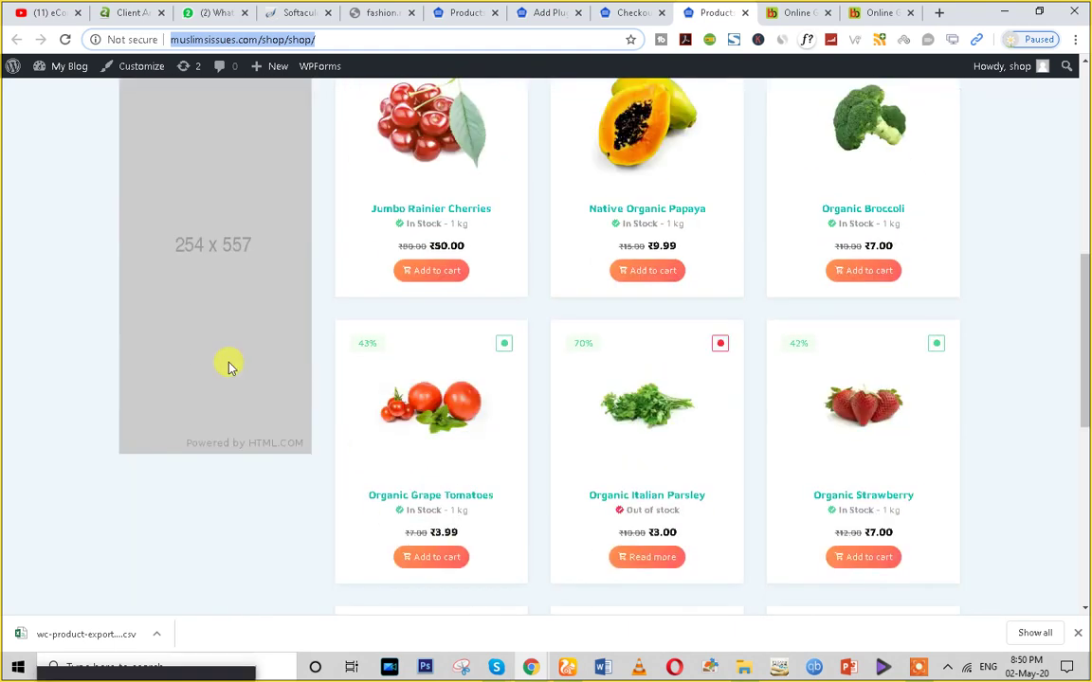
pyautogui.scroll(7, 168, 371)
pyautogui.scroll(2, 580, 377)
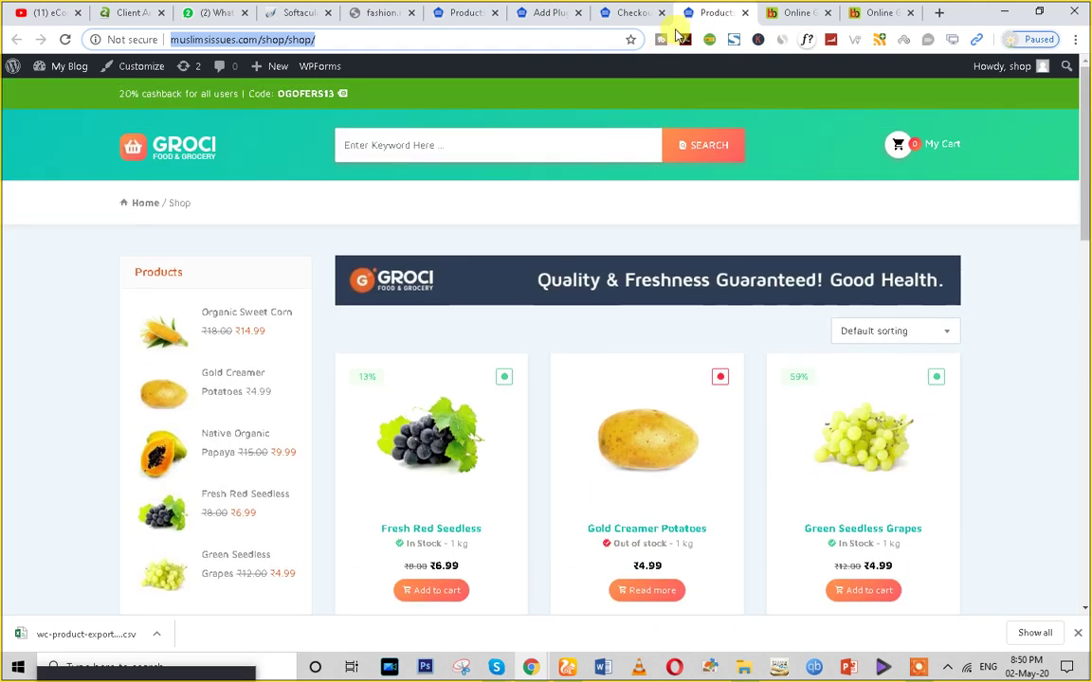
# - Return to the plugin search results and activate WooCommerce PDF Invoices & Packing Slips
pyautogui.click(634, 12)
pyautogui.click(543, 12)
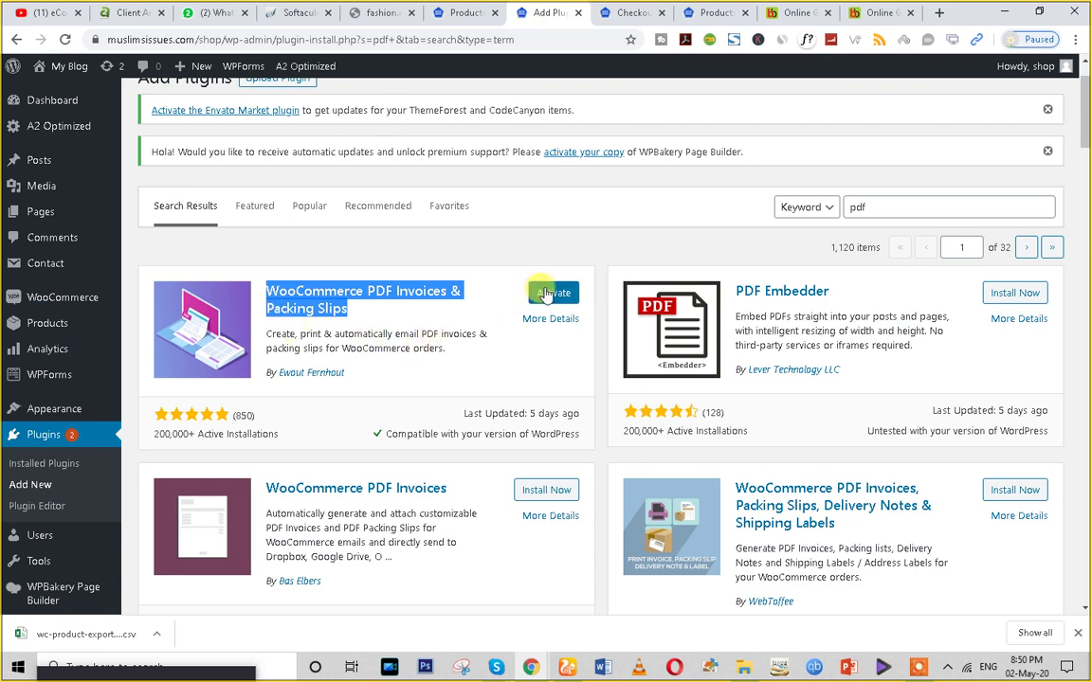
pyautogui.click(550, 294)
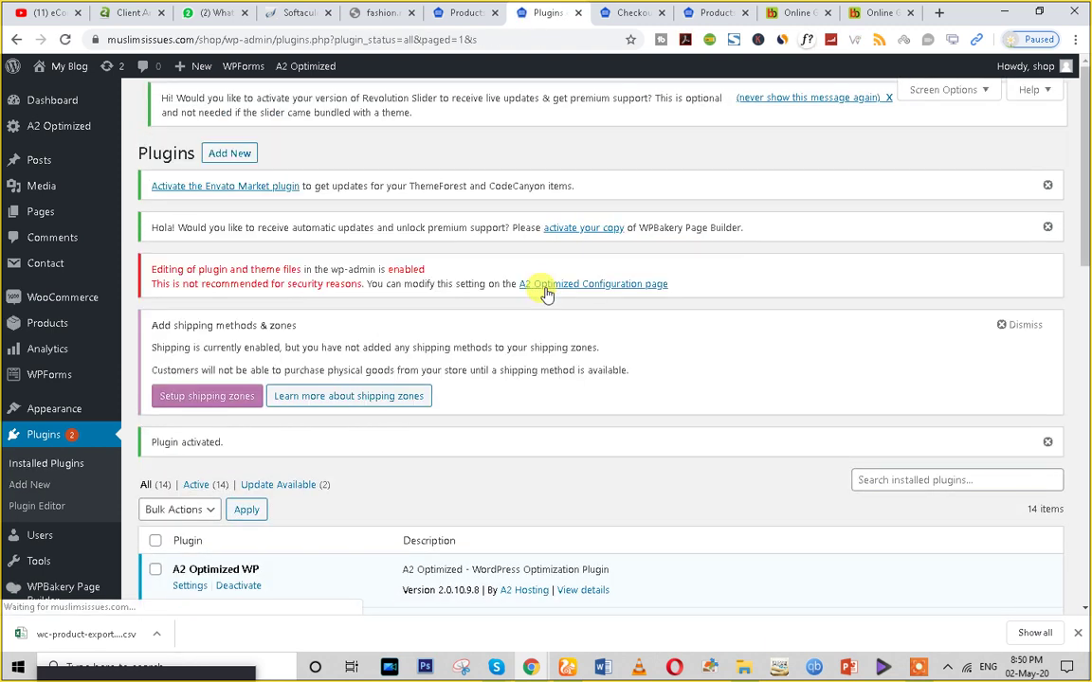
# - Open the newest order from the WooCommerce orders list and create its PDF invoice
pyautogui.click(468, 11)
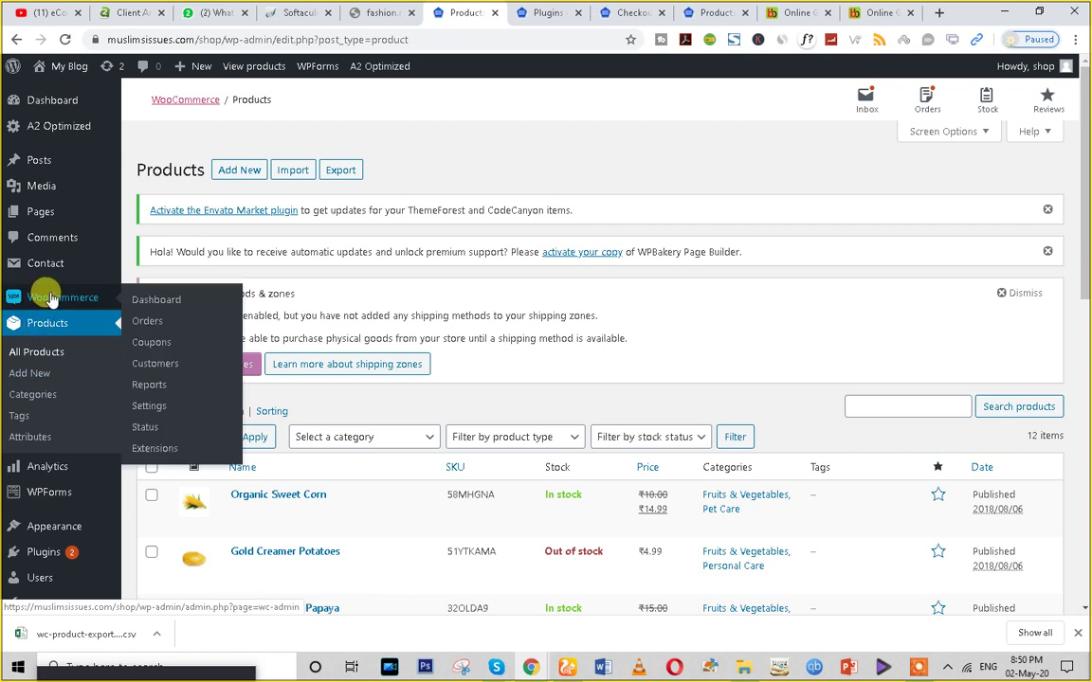
pyautogui.click(142, 323)
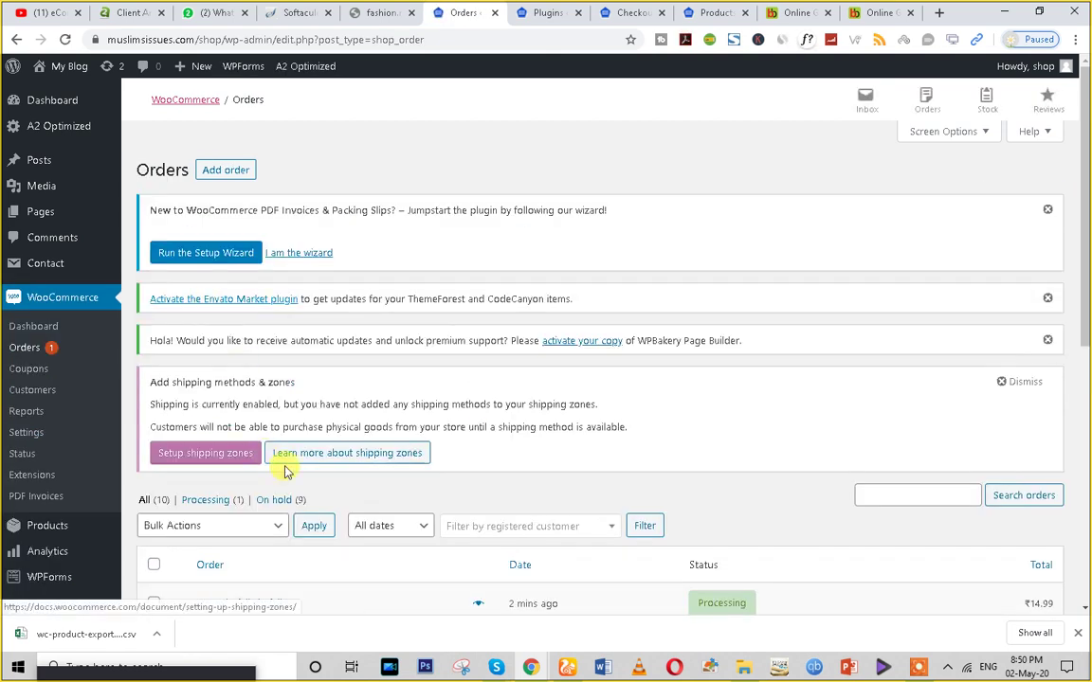
pyautogui.scroll(-3, 205, 343)
pyautogui.click(228, 309)
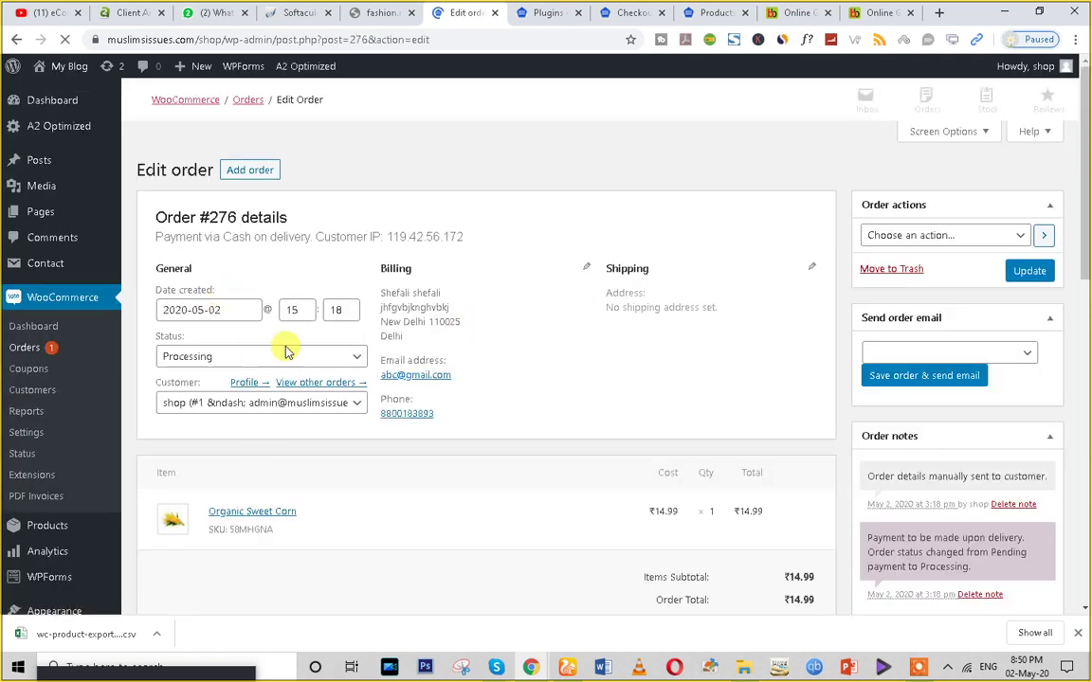
pyautogui.scroll(-3, 311, 456)
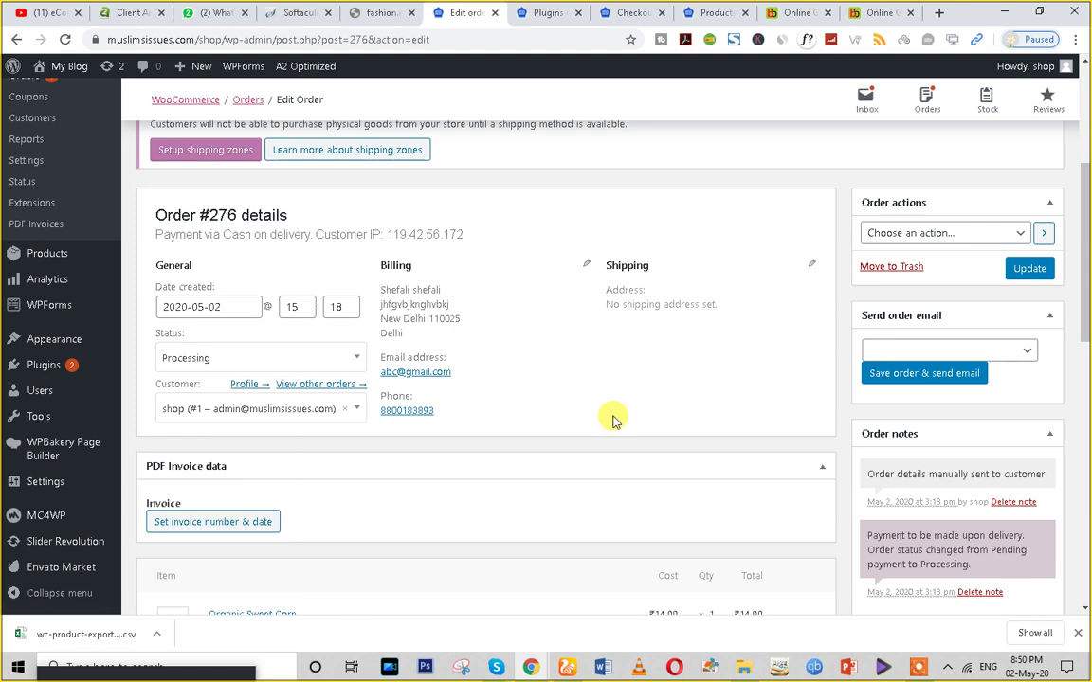
pyautogui.scroll(-5, 612, 419)
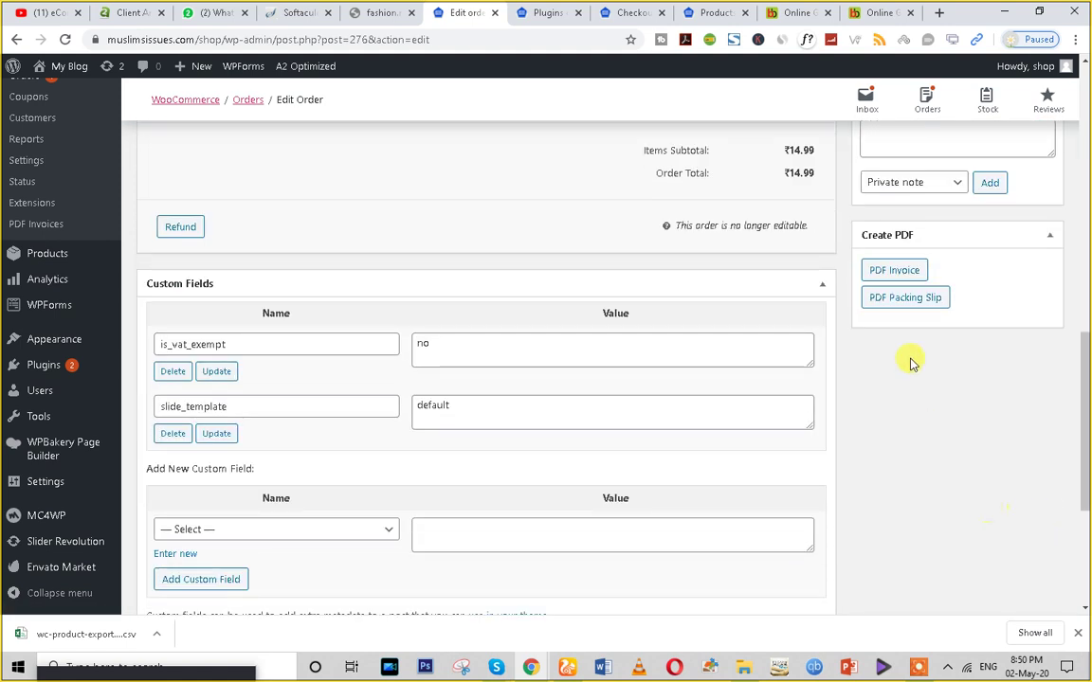
pyautogui.click(896, 273)
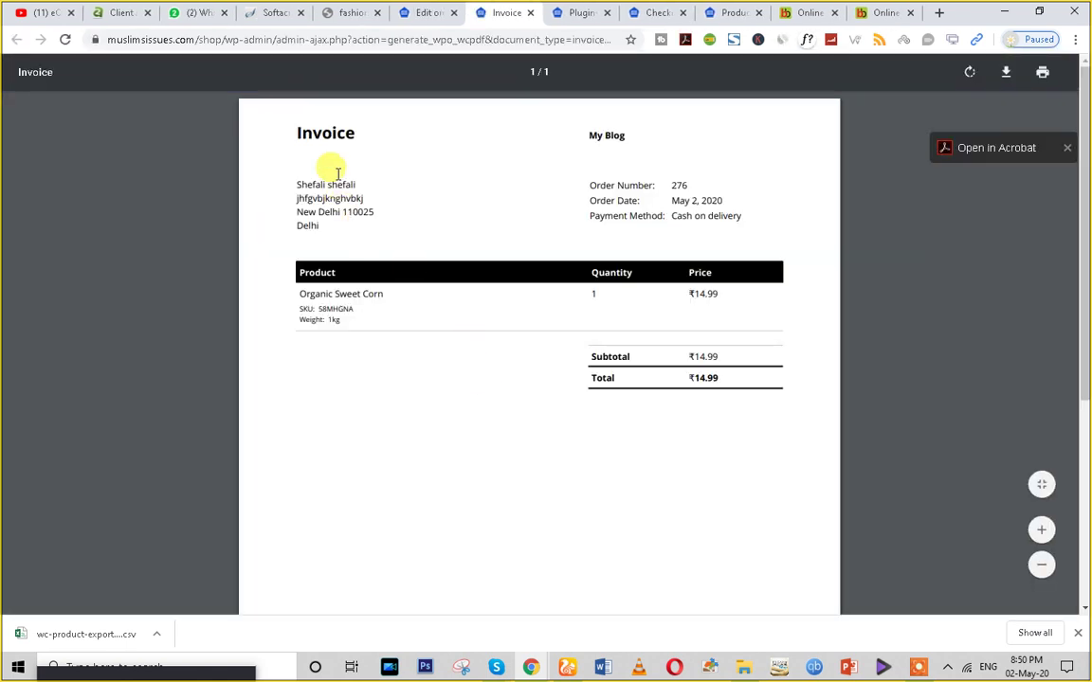
# - Examine the PDF invoice, including the billing address, shop name, product line, subtotal and total
pyautogui.moveTo(287, 122); pyautogui.dragTo(448, 352)
pyautogui.click(438, 411)
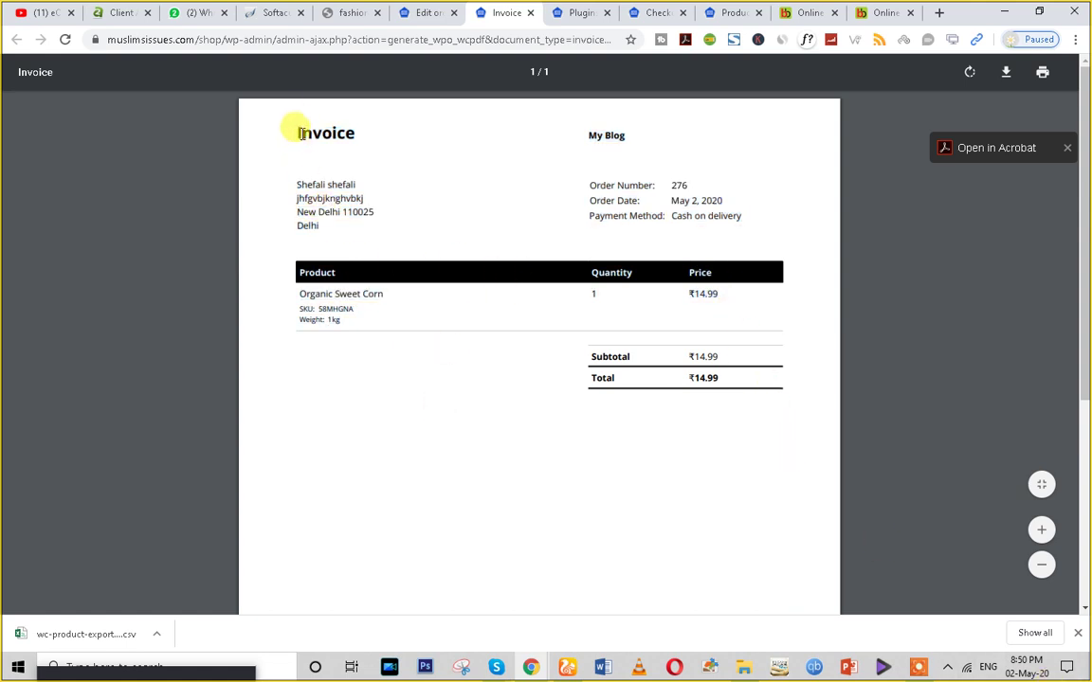
pyautogui.moveTo(579, 130); pyautogui.dragTo(745, 154)
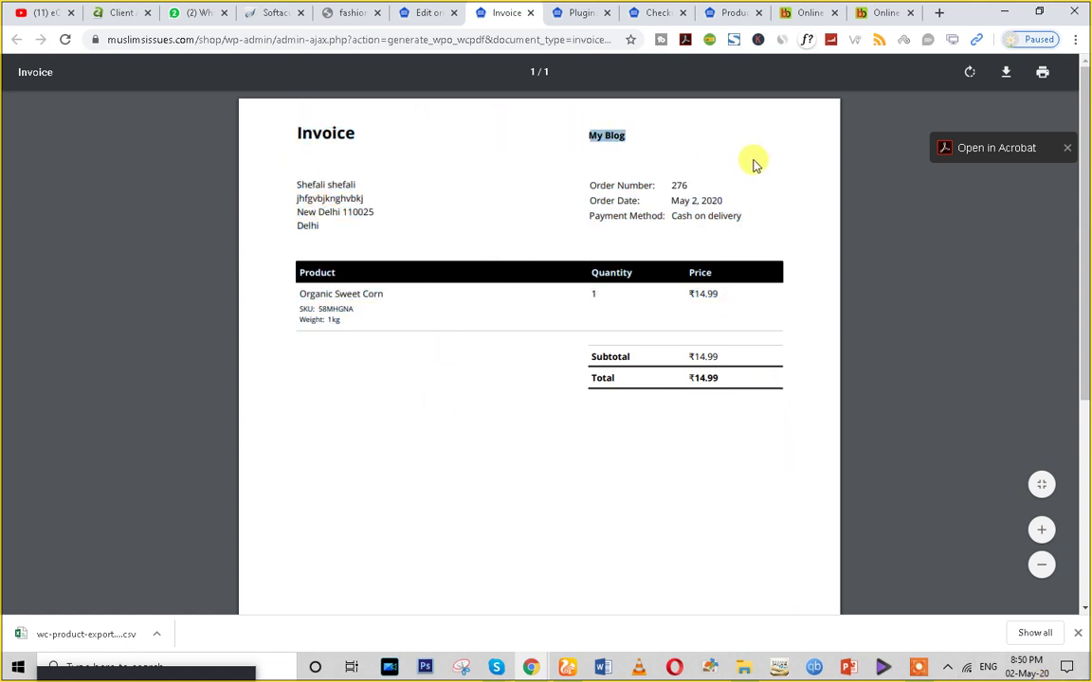
pyautogui.scroll(-4, 714, 210)
pyautogui.scroll(4, 549, 363)
pyautogui.scroll(-4, 493, 538)
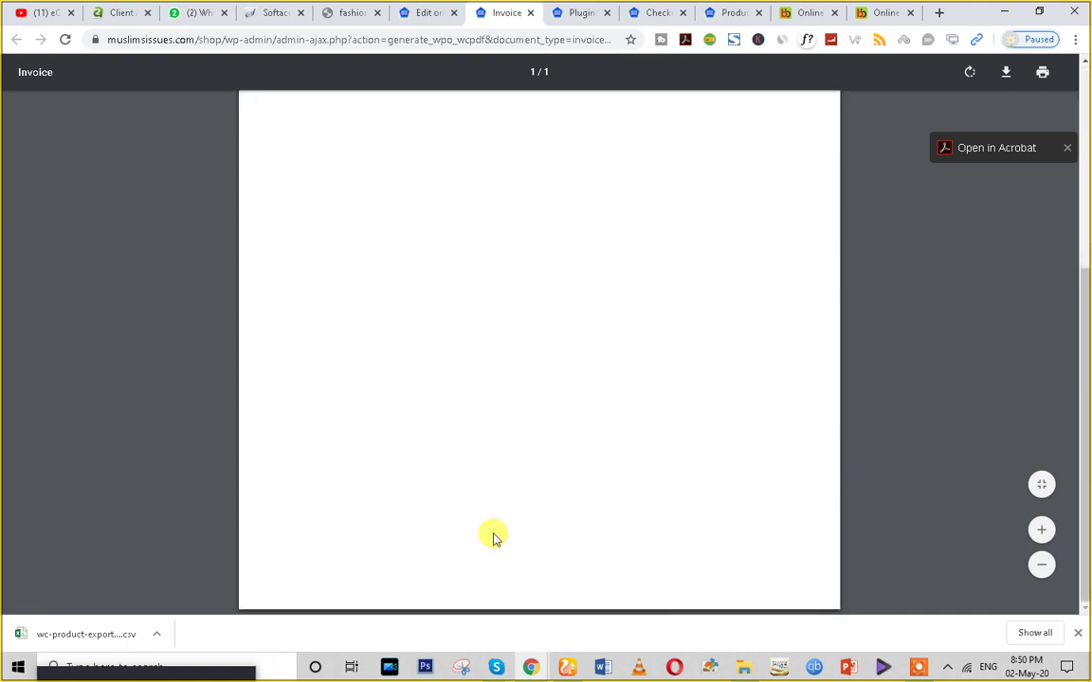
pyautogui.scroll(4, 797, 585)
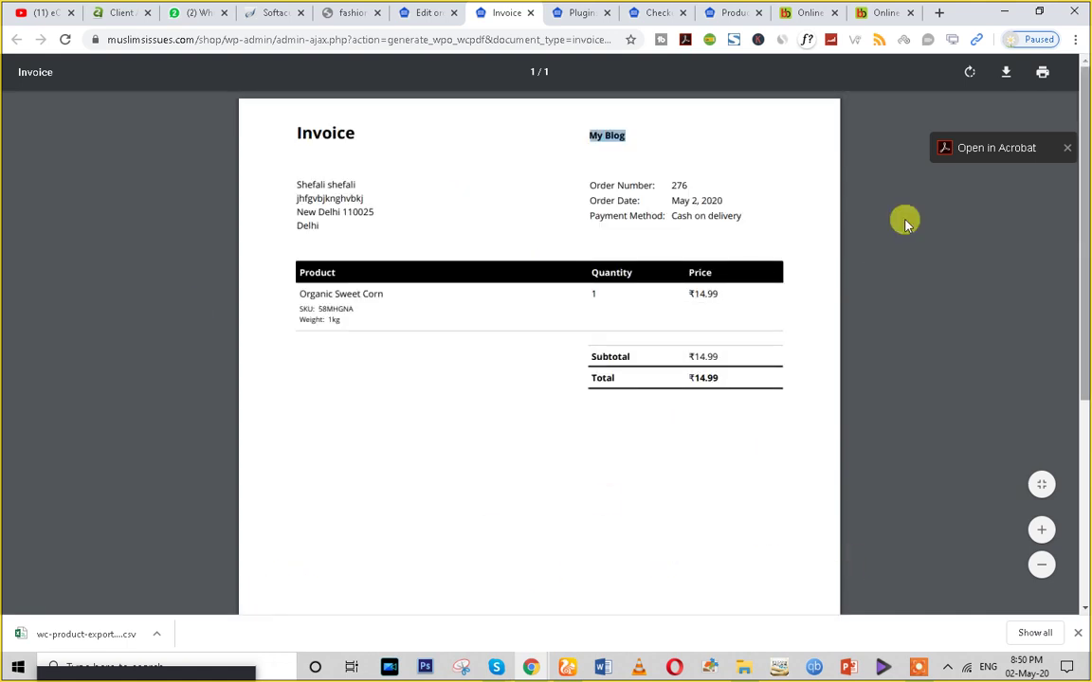
pyautogui.moveTo(586, 345); pyautogui.dragTo(743, 377)
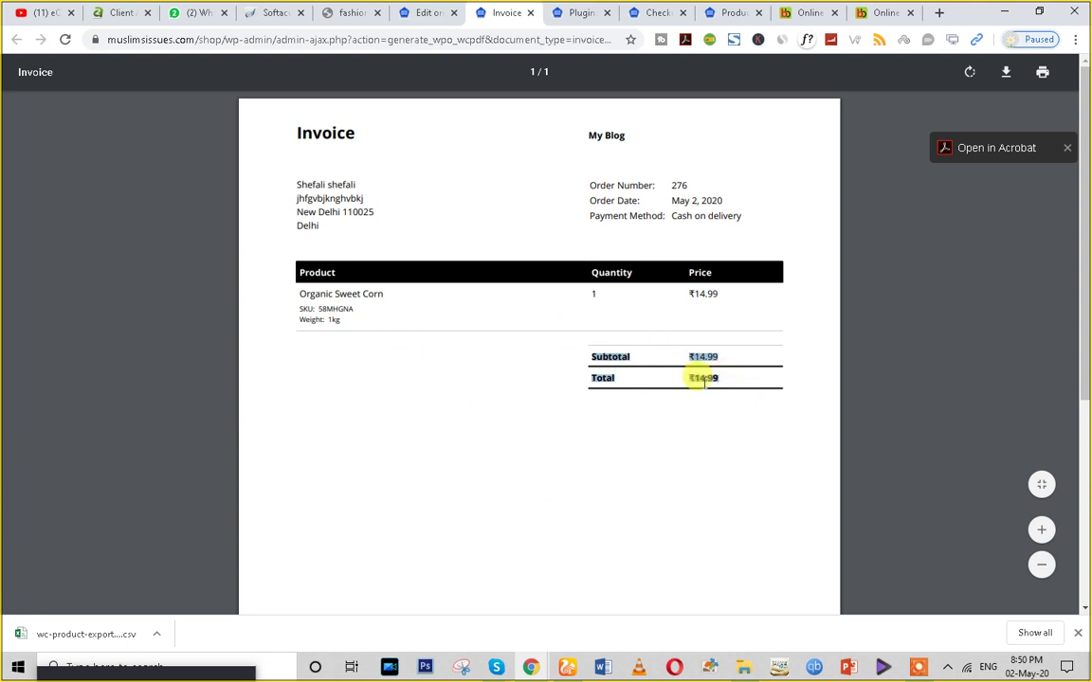
# - Close the invoice and order pages, and dismiss the shipping methods and zones notice on the Plugins page
pyautogui.click(532, 13)
pyautogui.scroll(10, 244, 337)
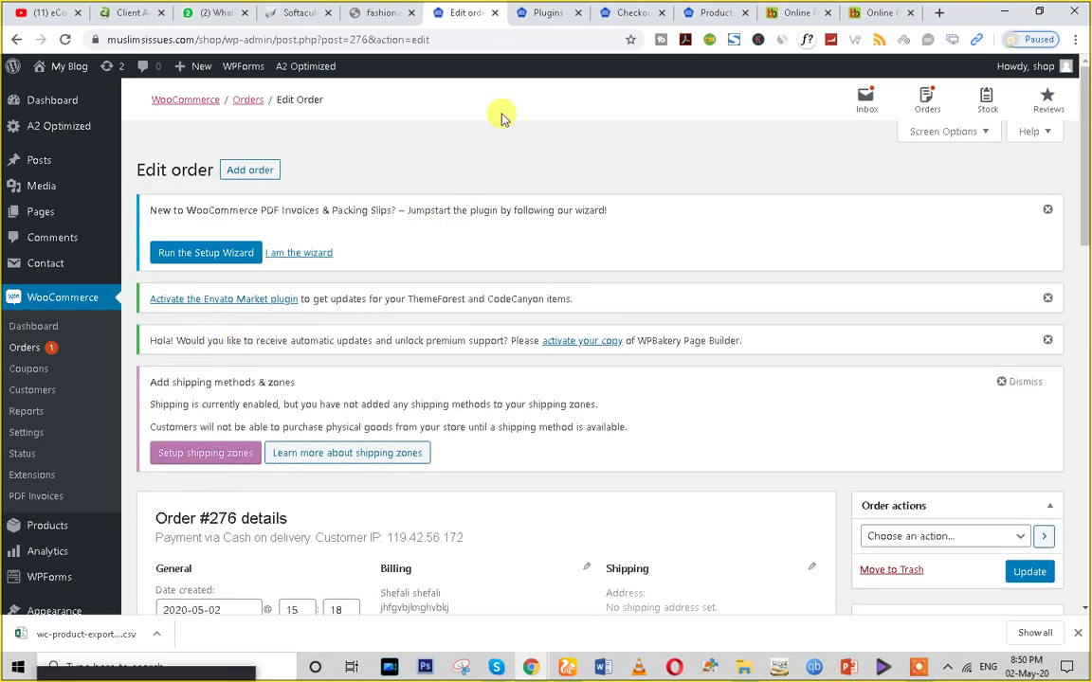
pyautogui.click(494, 14)
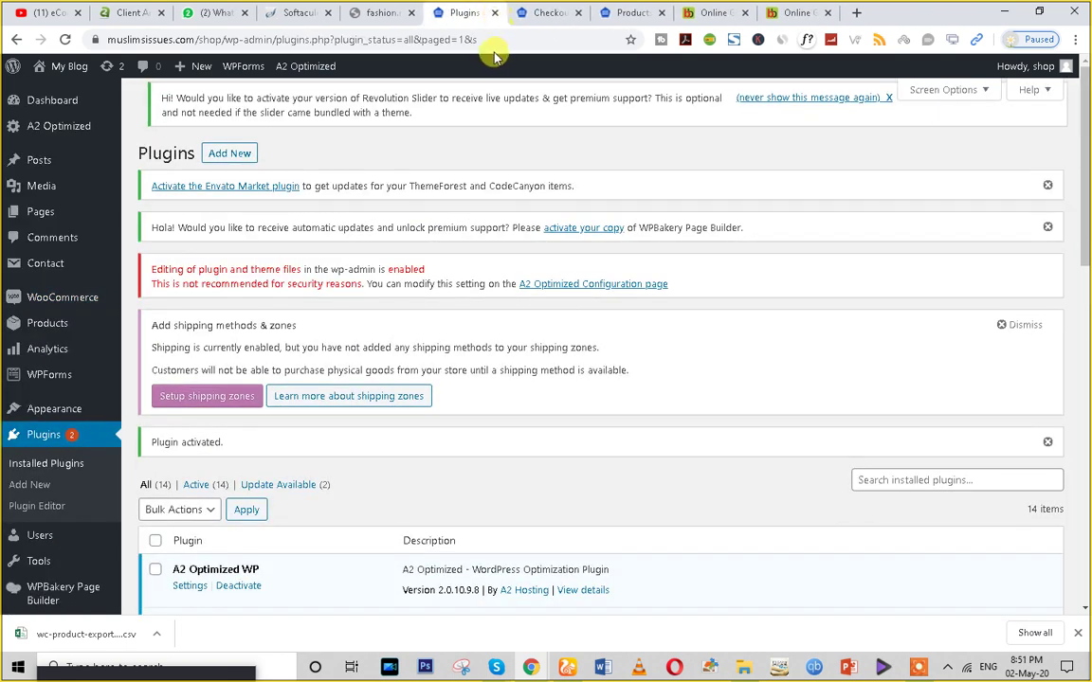
pyautogui.click(491, 32)
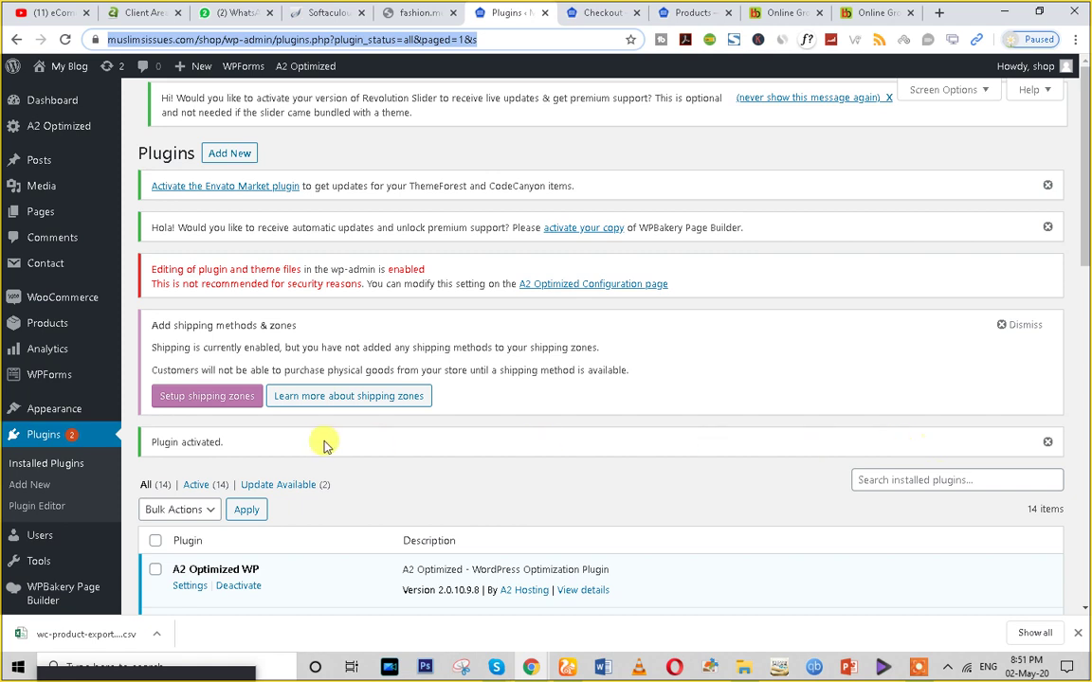
pyautogui.click(1017, 326)
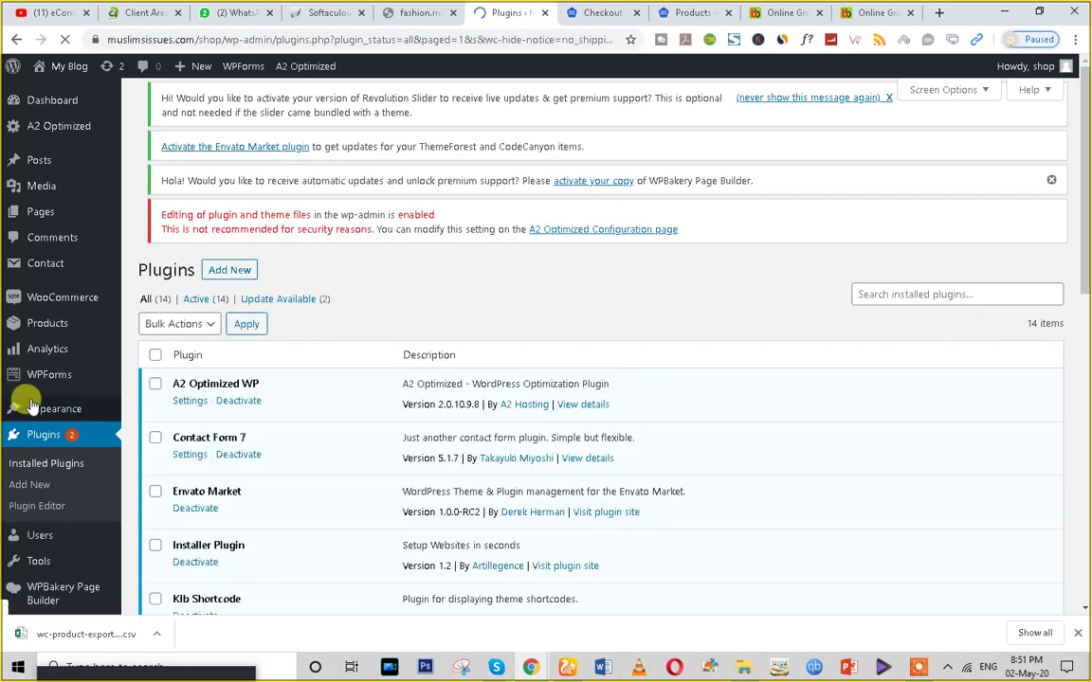
# - Open the Groci store's home page from the shop page and view the Top Savers Today products
pyautogui.moveTo(189, 340)
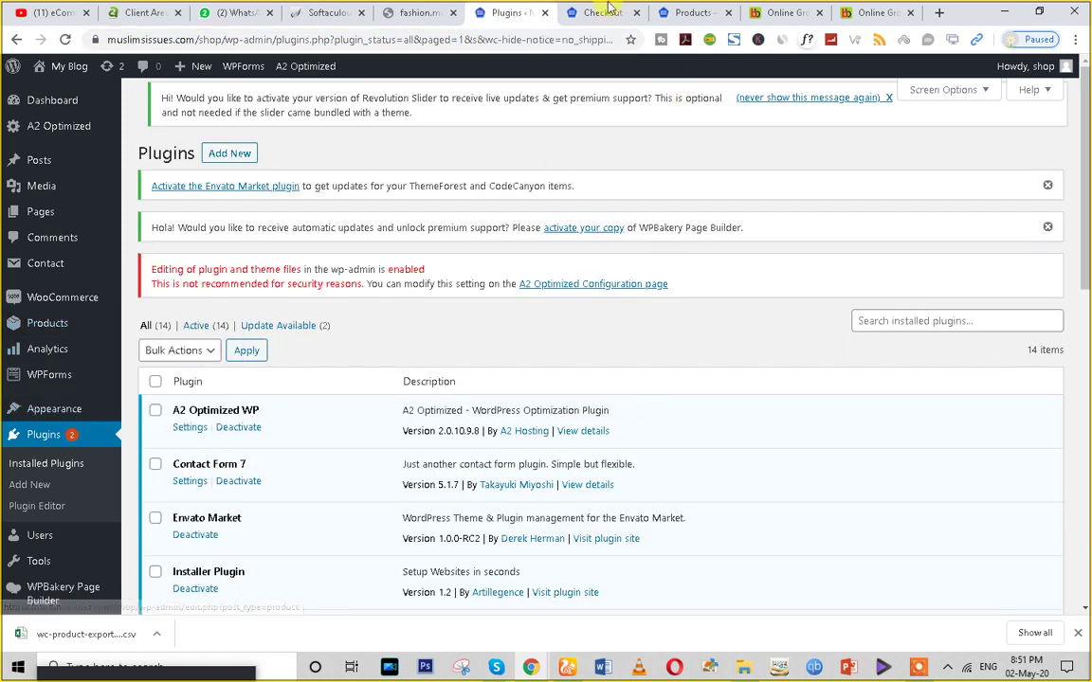
pyautogui.hotkey('ctrl', 'Tab')
pyautogui.hotkey('ctrl', 'Tab')
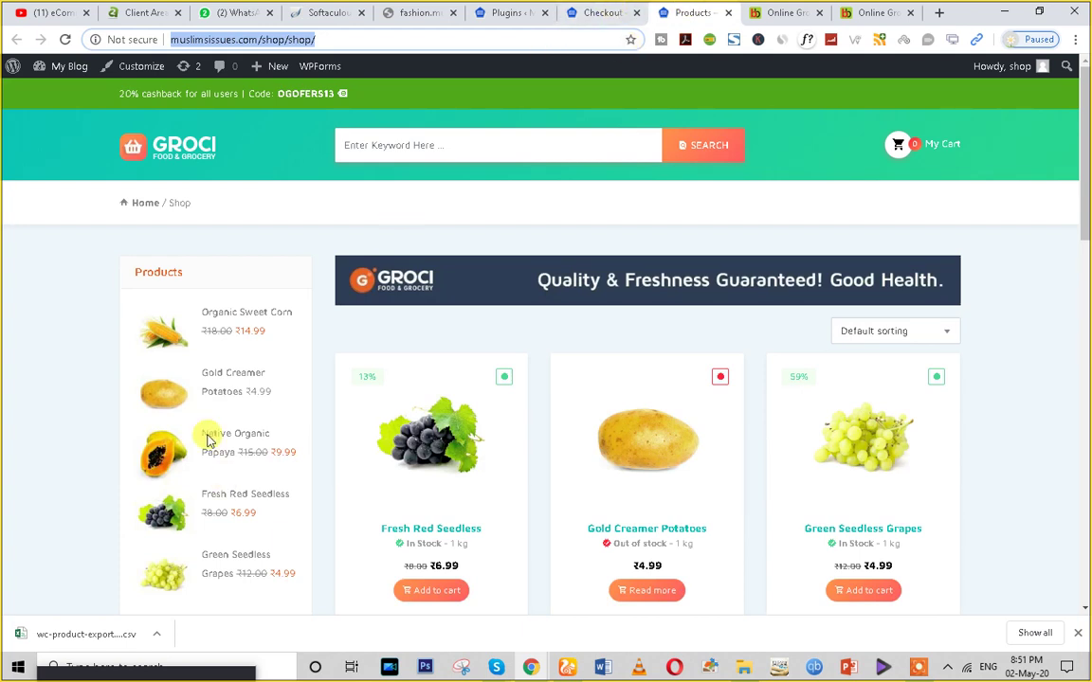
pyautogui.click(184, 160)
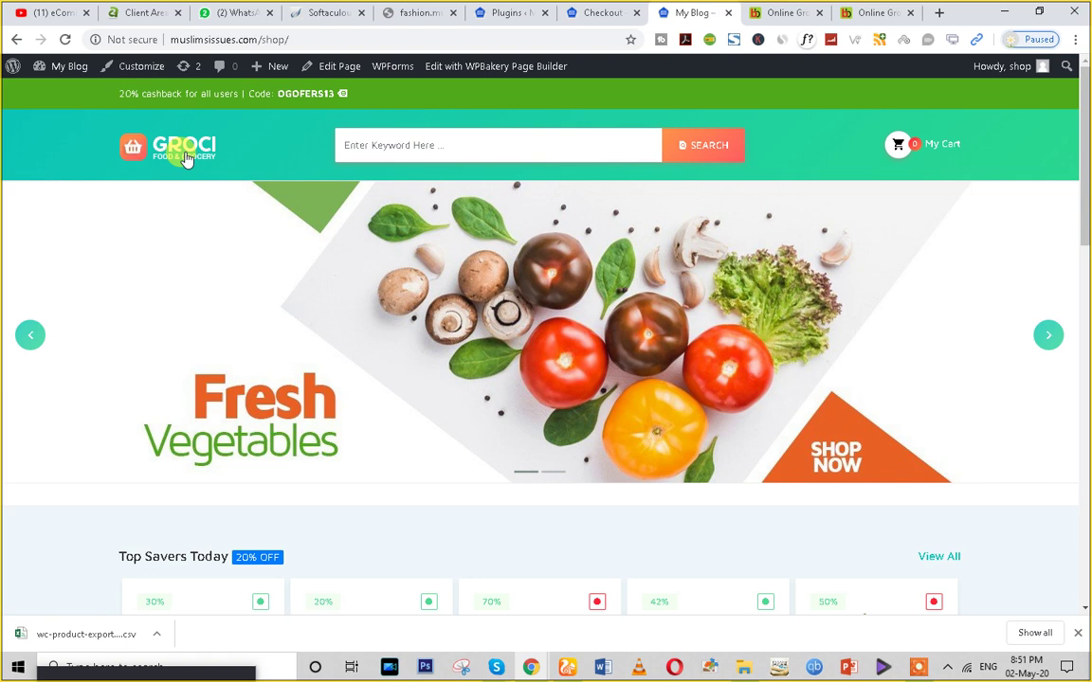
pyautogui.scroll(-3, 775, 456)
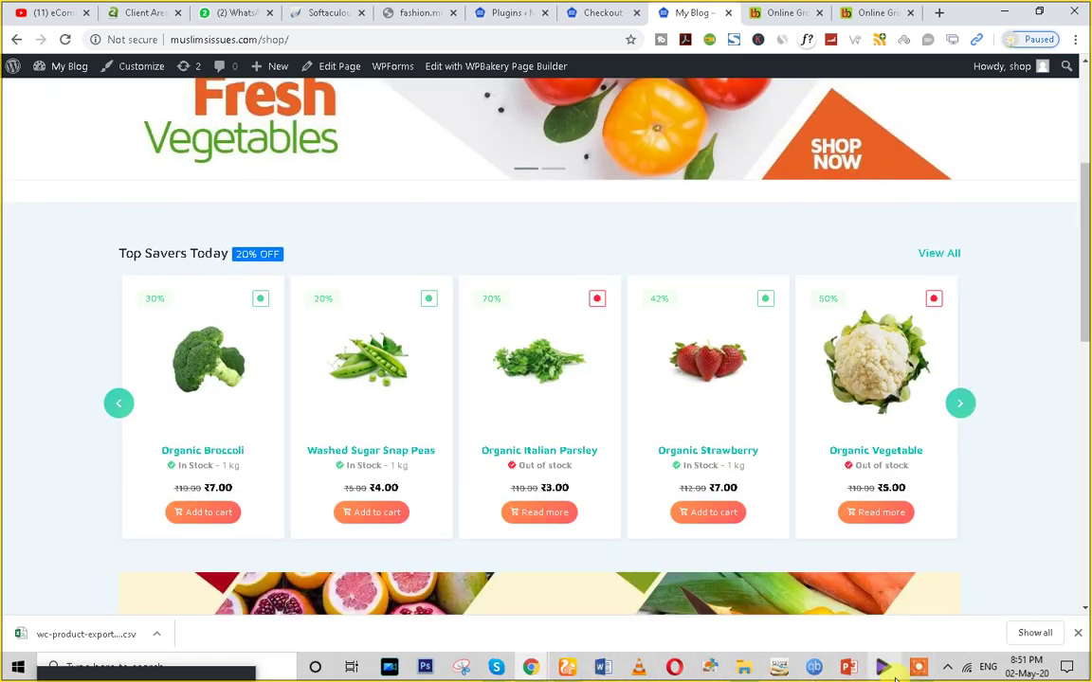
pyautogui.moveTo(911, 672)
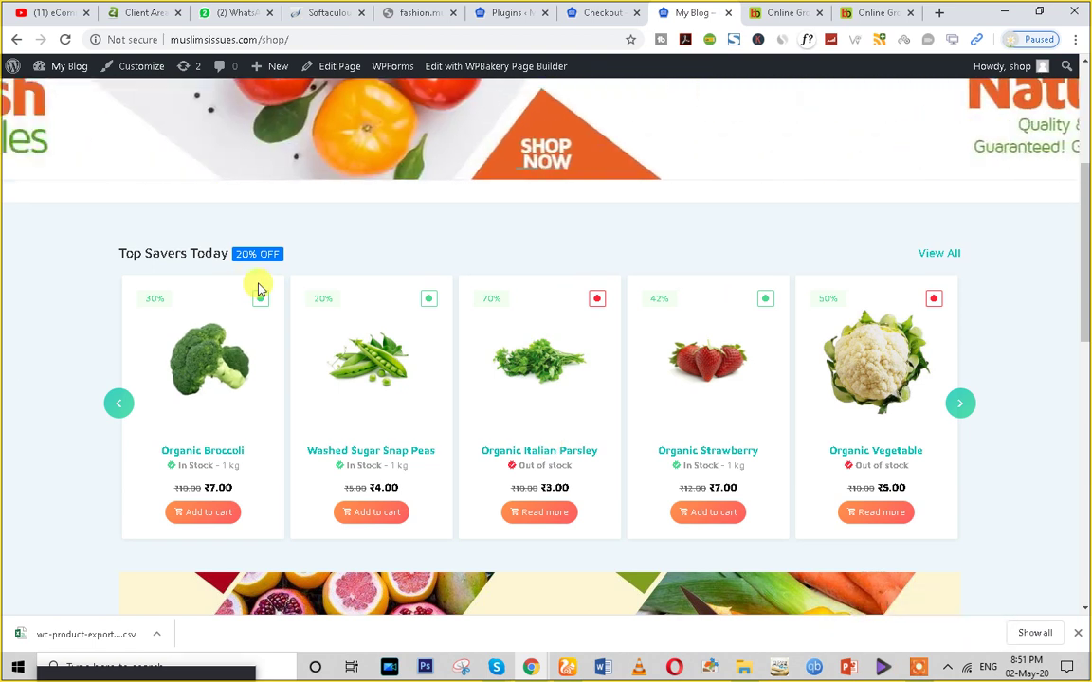
pyautogui.click(918, 671)
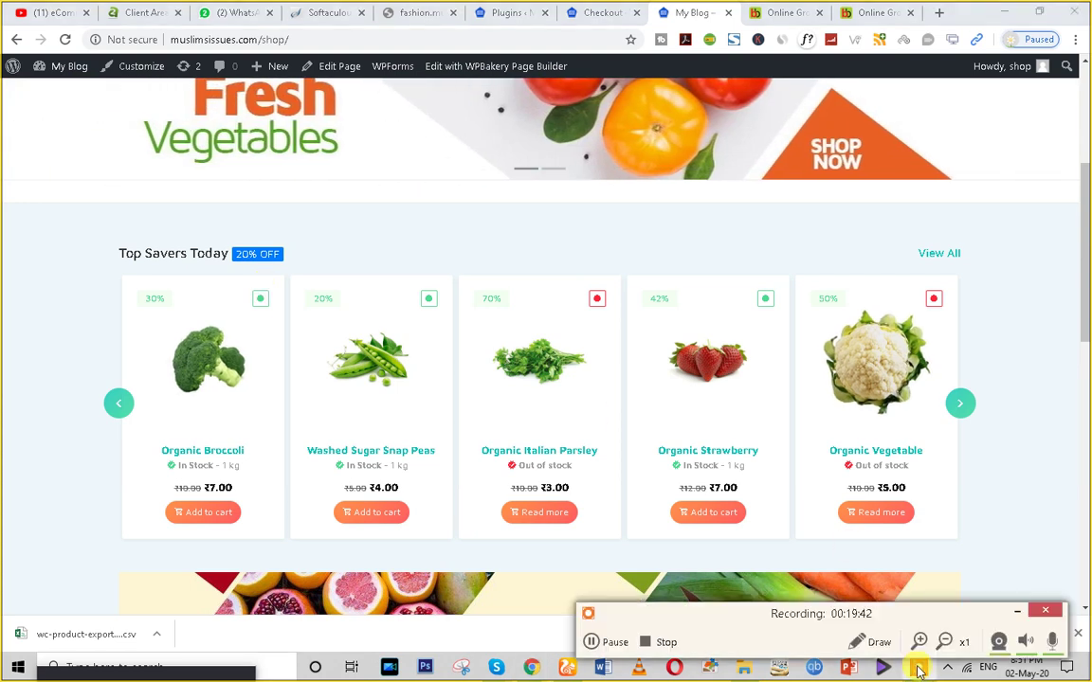